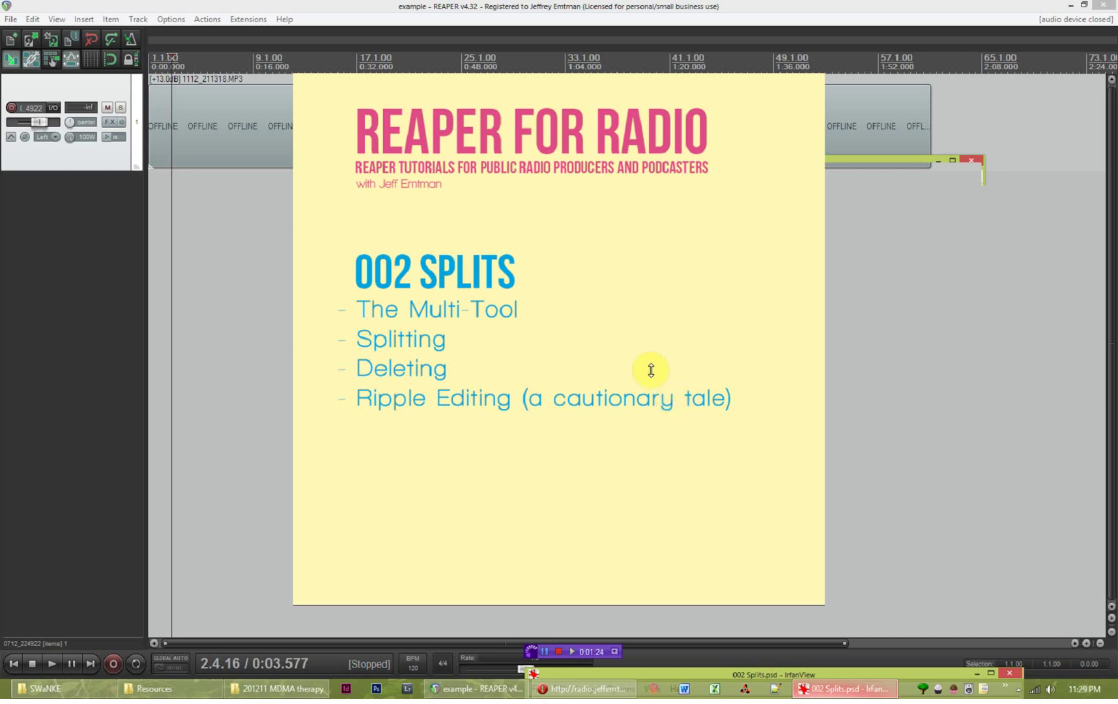
# Return to the REAPER project, move the edit cursor to the project start and enlarge the track's height for a bigger waveform.
pyautogui.click(222, 288)
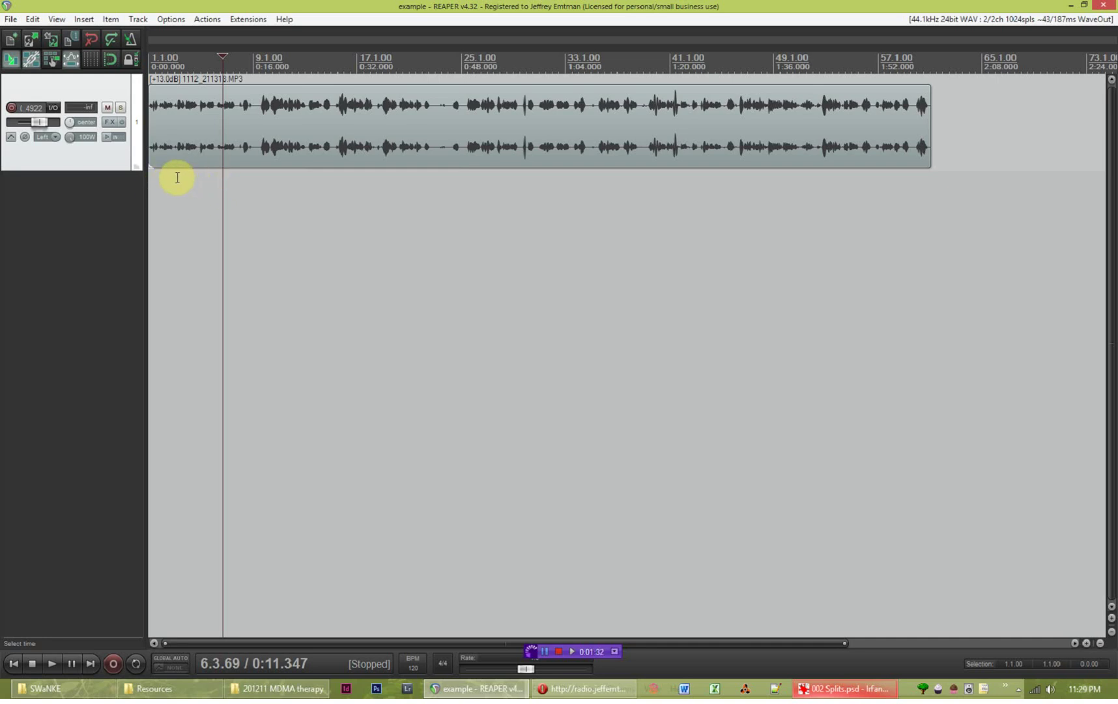
pyautogui.click(170, 198)
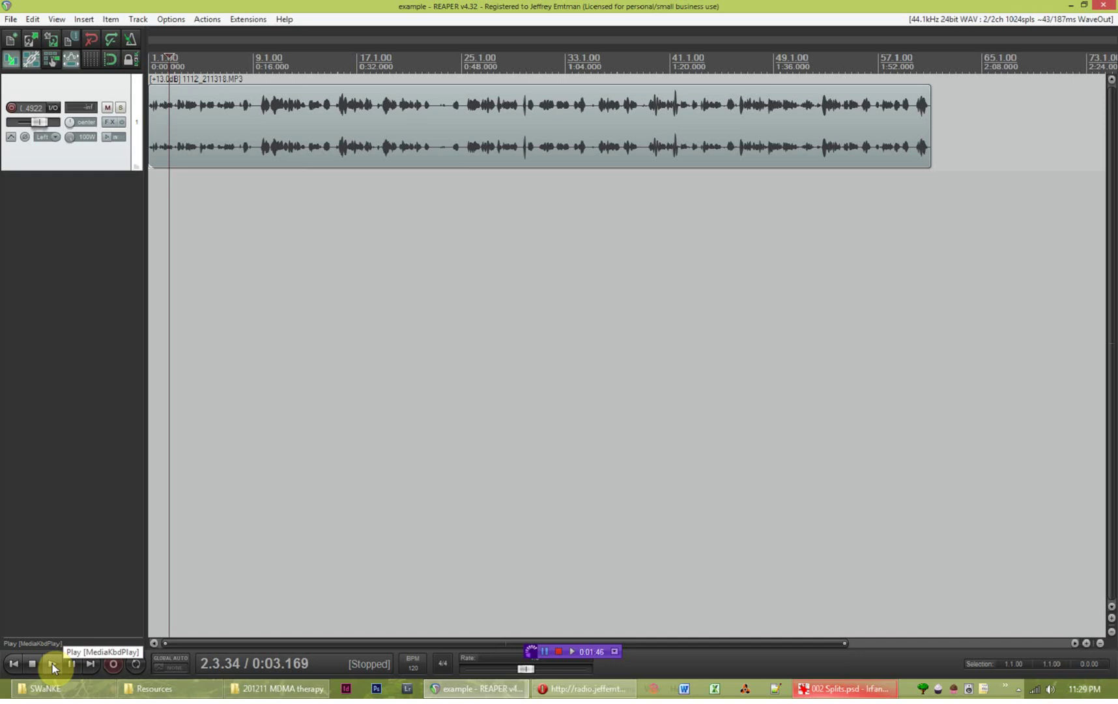
pyautogui.press('Home')
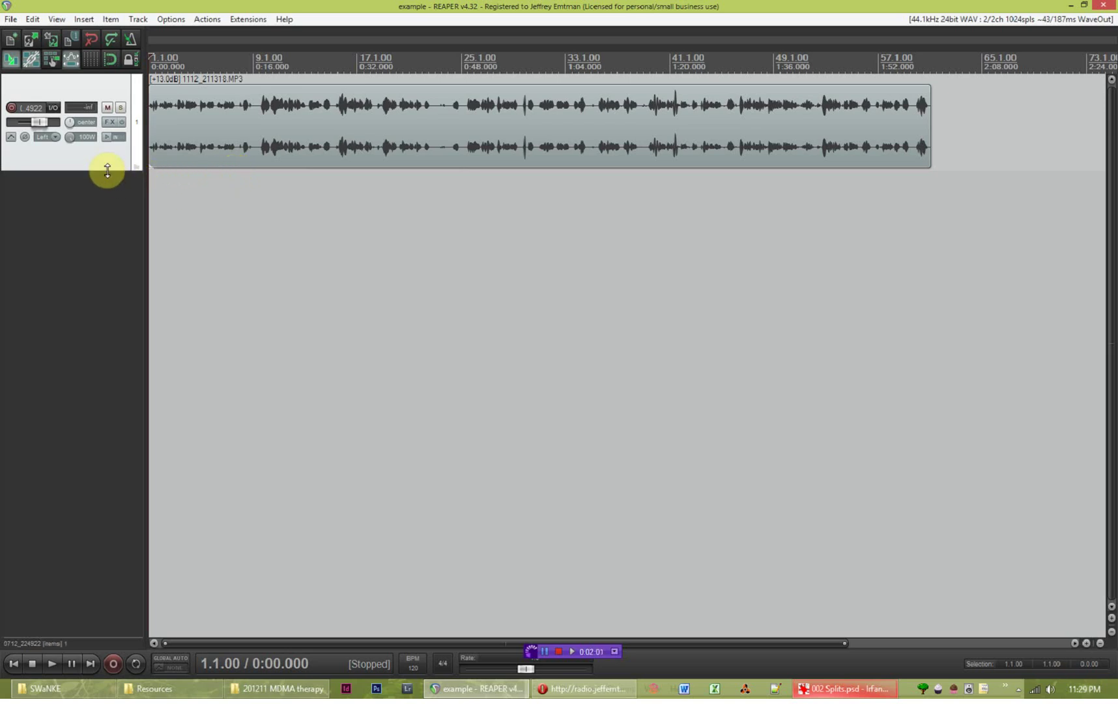
pyautogui.moveTo(106, 170); pyautogui.dragTo(107, 546)
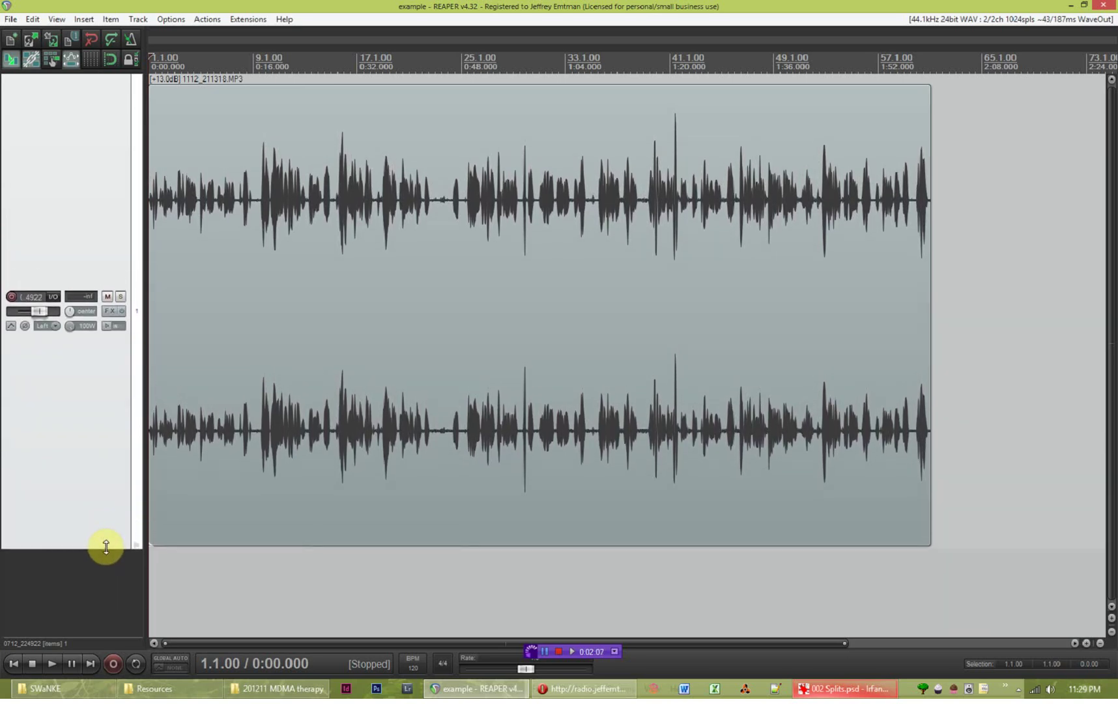
# Show the mixer below the arrangement and hide it again.
pyautogui.click(66, 24)
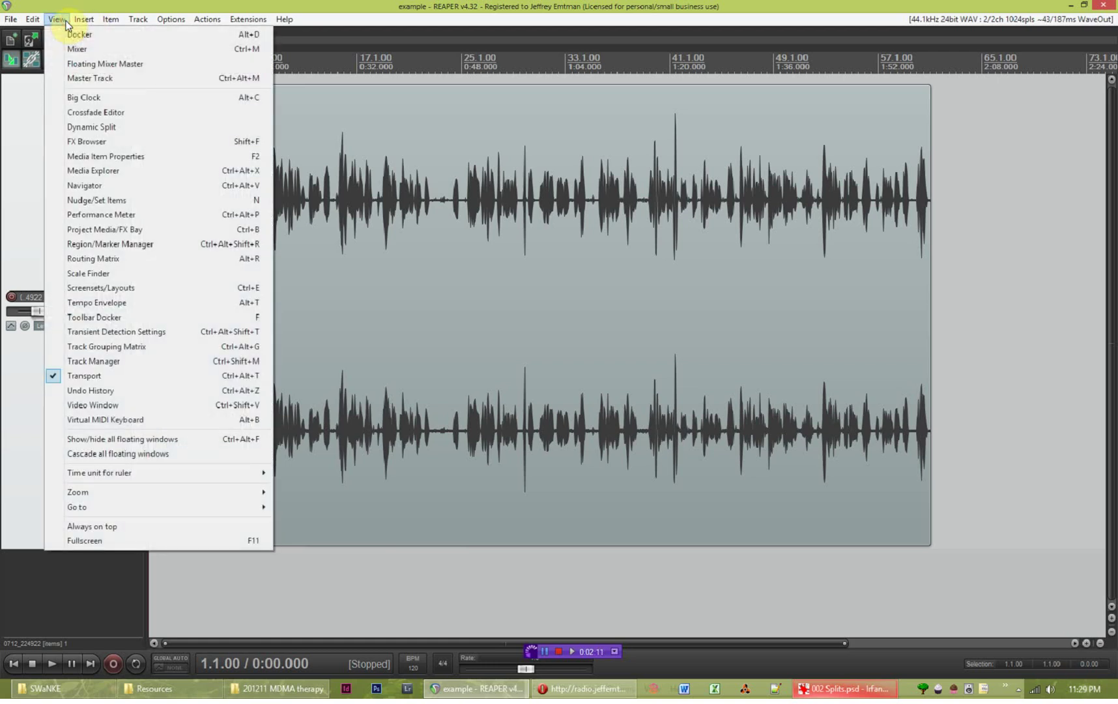
pyautogui.click(76, 49)
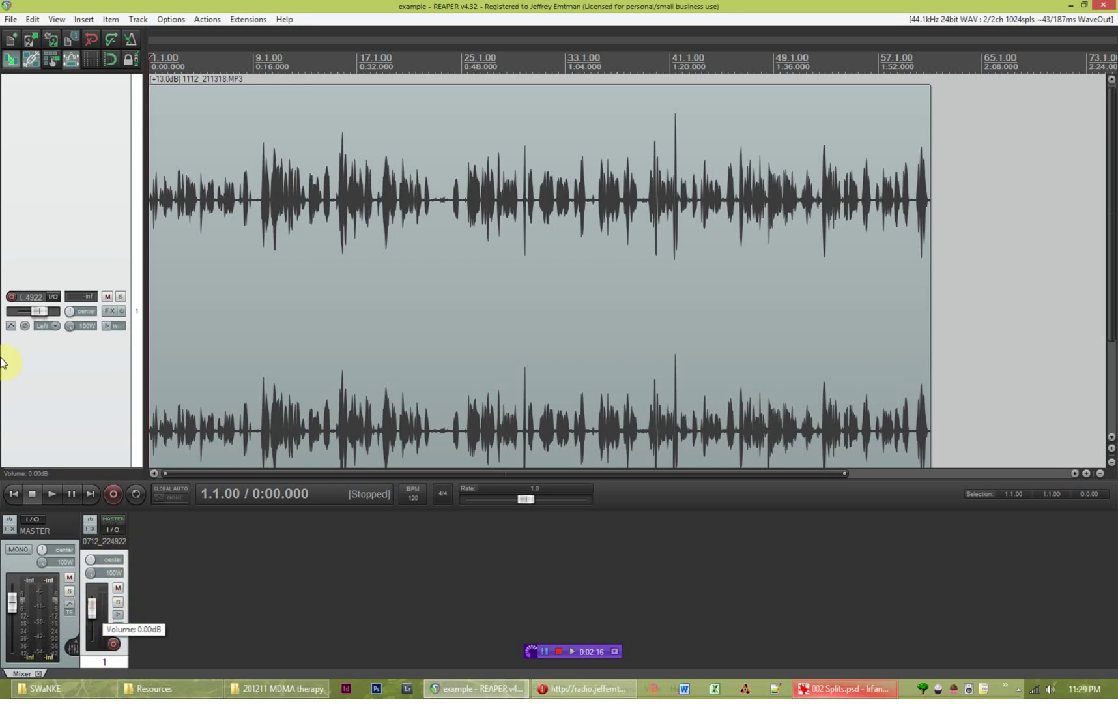
pyautogui.click(62, 19)
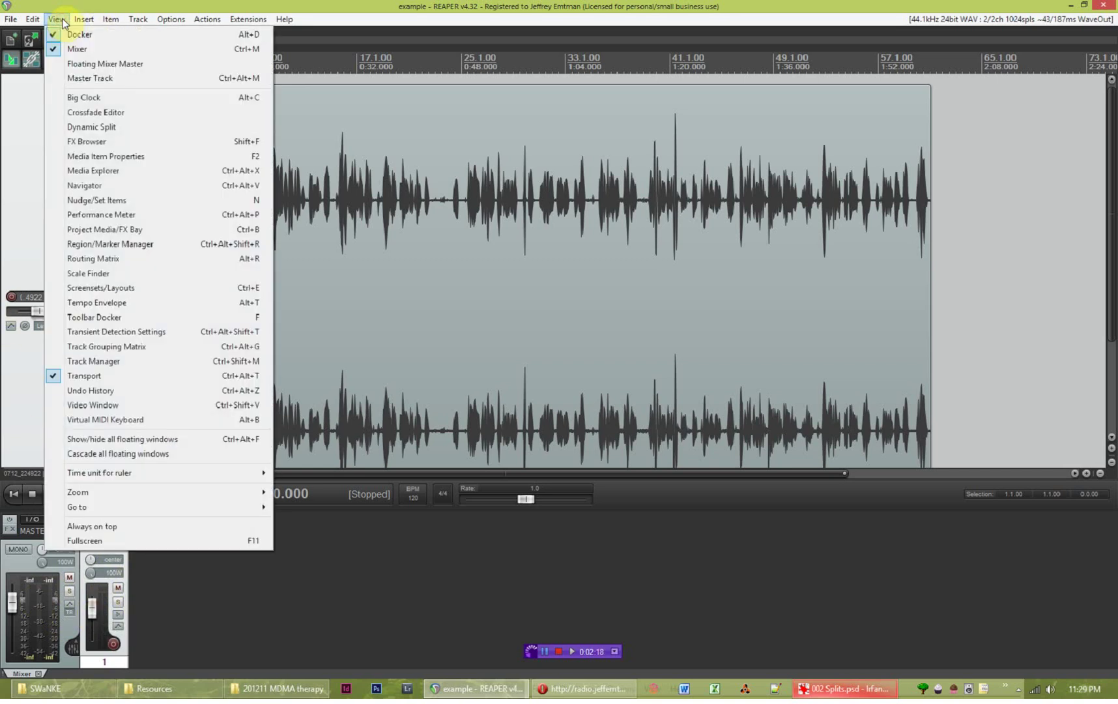
pyautogui.click(72, 49)
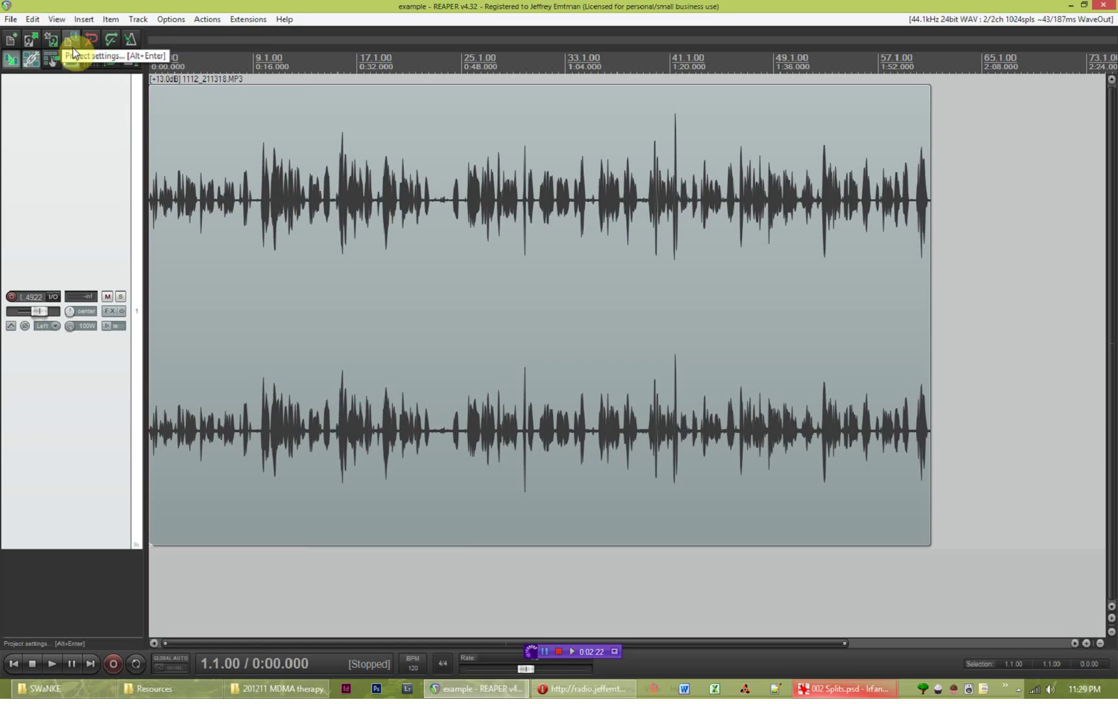
# Toggle the mixer on and off several times in a row, ending with it hidden.
pyautogui.hotkey('ctrl', 'm')
pyautogui.hotkey('ctrl', 'm')
pyautogui.hotkey('ctrl', 'm')
pyautogui.hotkey('ctrl', 'm')
pyautogui.hotkey('ctrl', 'm')
pyautogui.hotkey('ctrl', 'm')
pyautogui.hotkey('ctrl', 'm')
pyautogui.hotkey('ctrl', 'm')
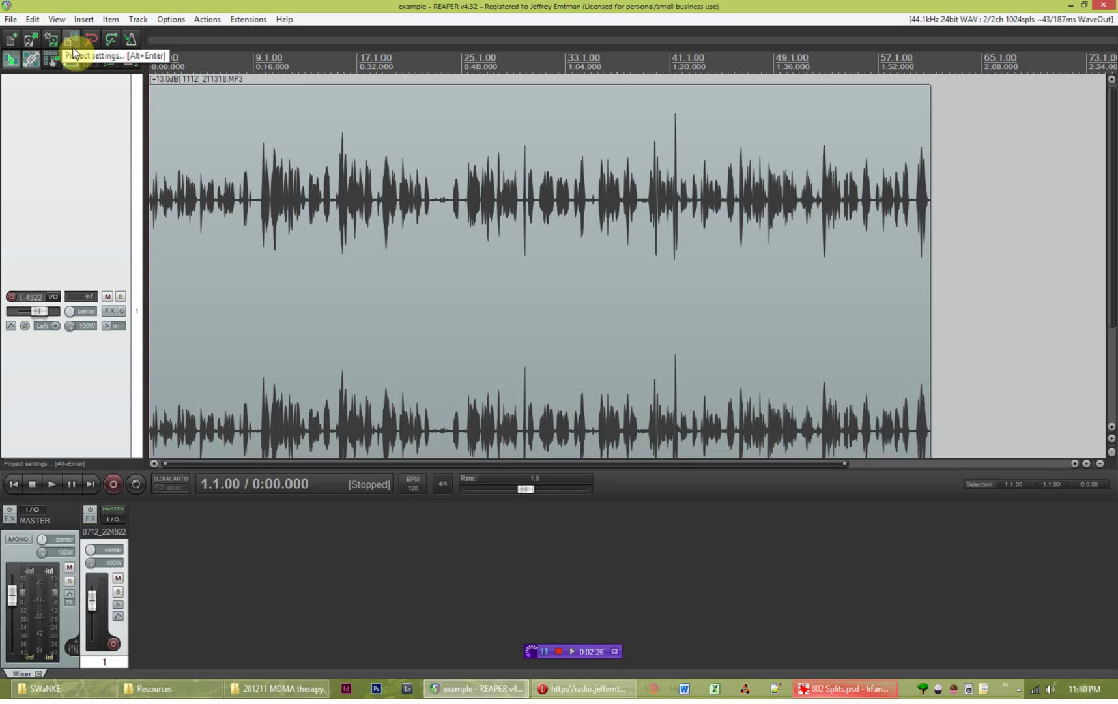
pyautogui.hotkey('ctrl', 'm')
pyautogui.hotkey('ctrl', 'm')
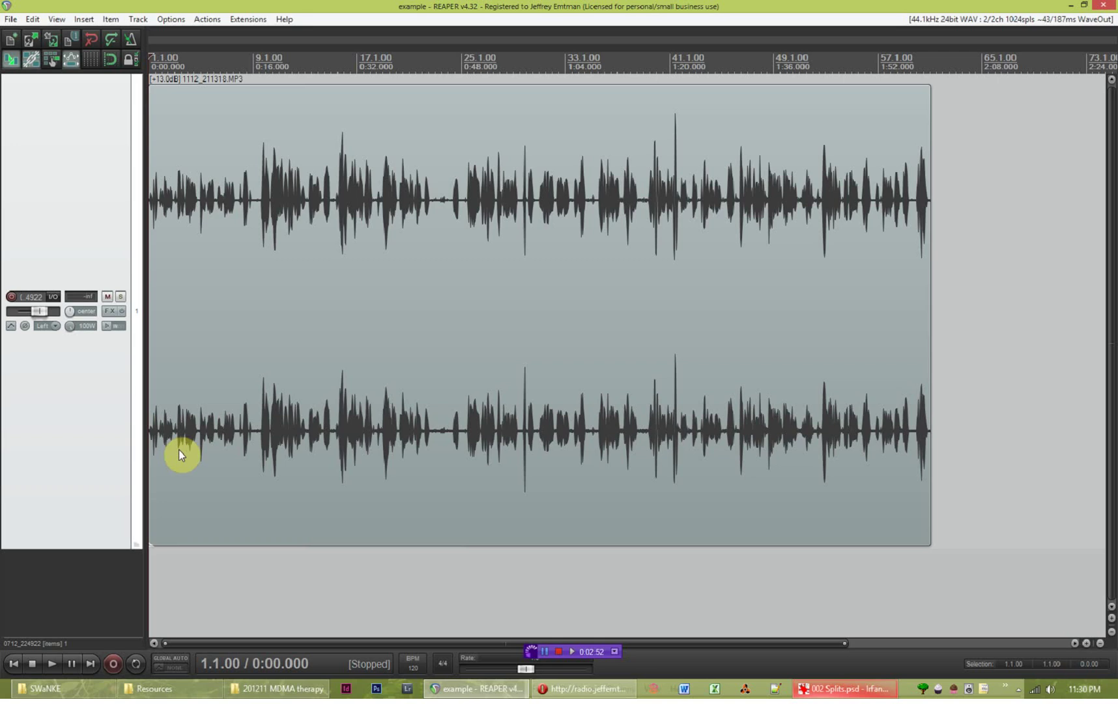
# Play the recording from the project start to about 0:15 with the volume raised, and stop playback.
pyautogui.press('space')
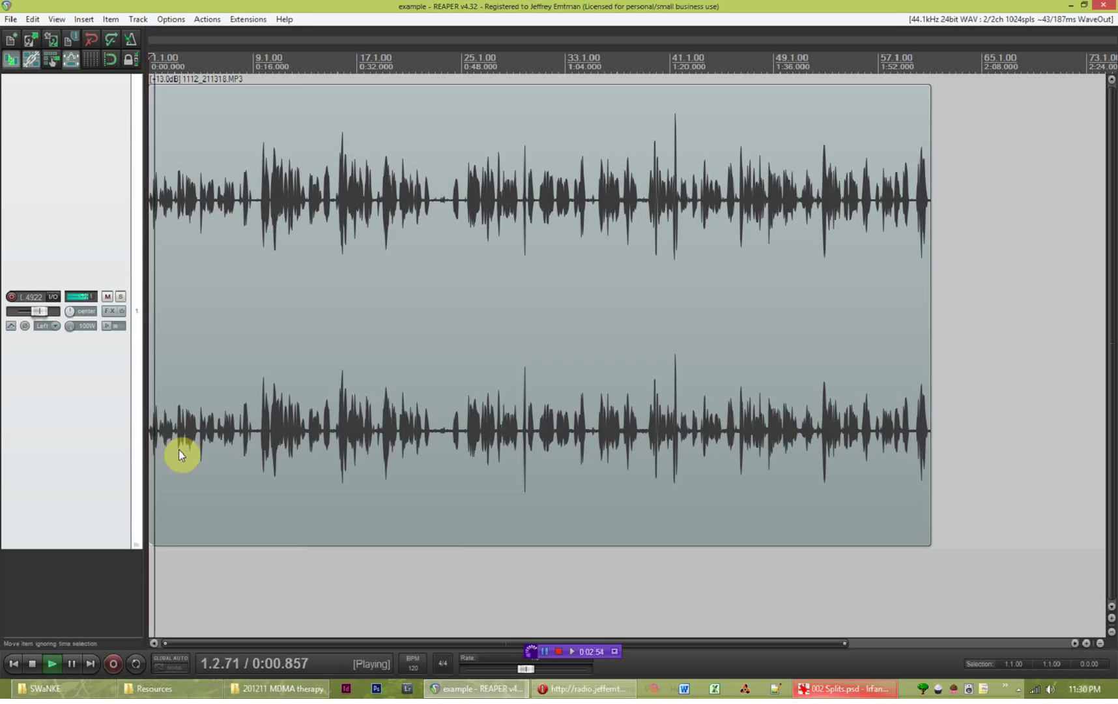
pyautogui.press('XF86AudioRaiseVolume')
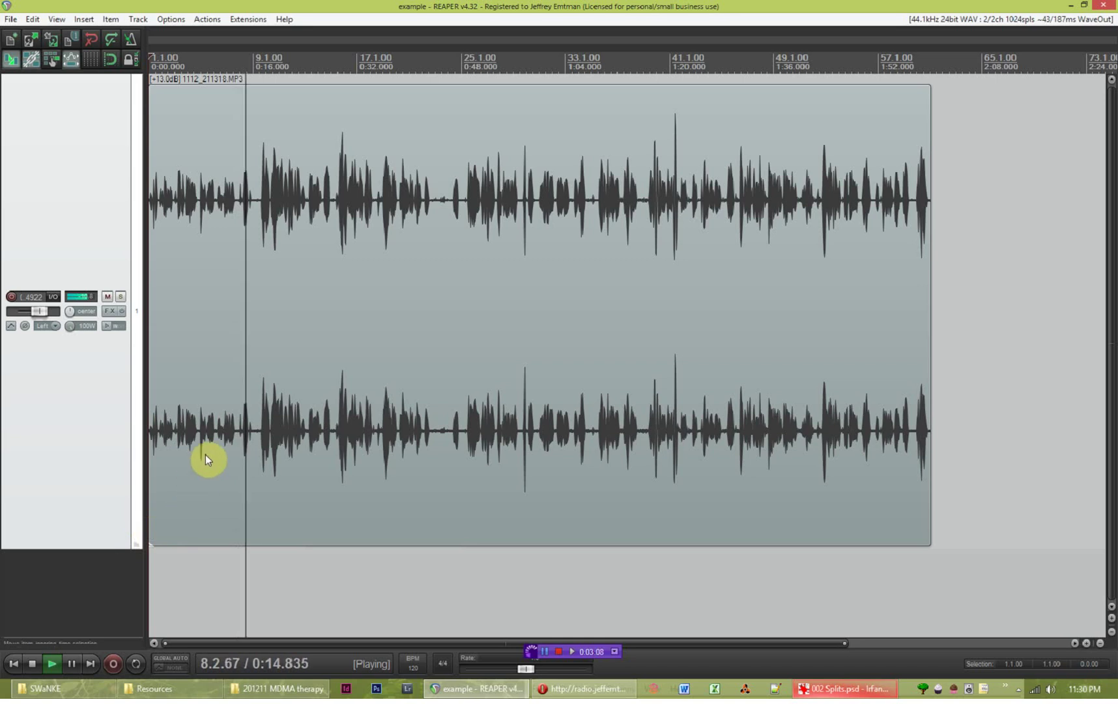
pyautogui.press('space')
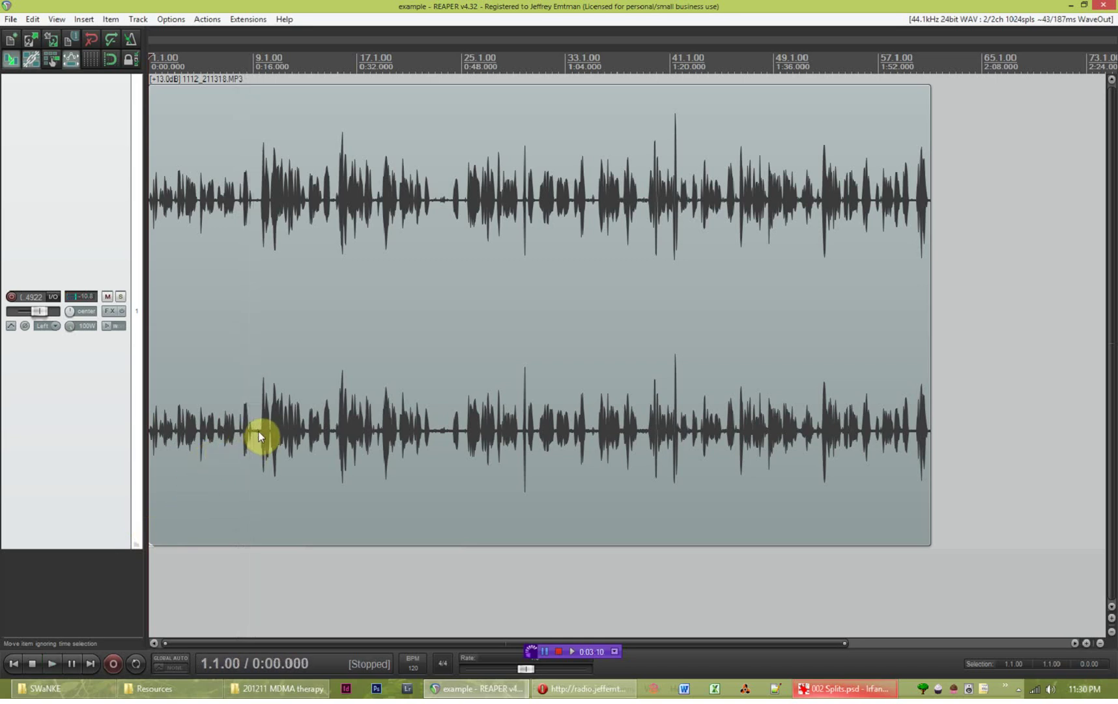
# Select the audio item and reposition the edit cursor around the pause near 0:14, ending at about 0:12.
pyautogui.click(238, 437)
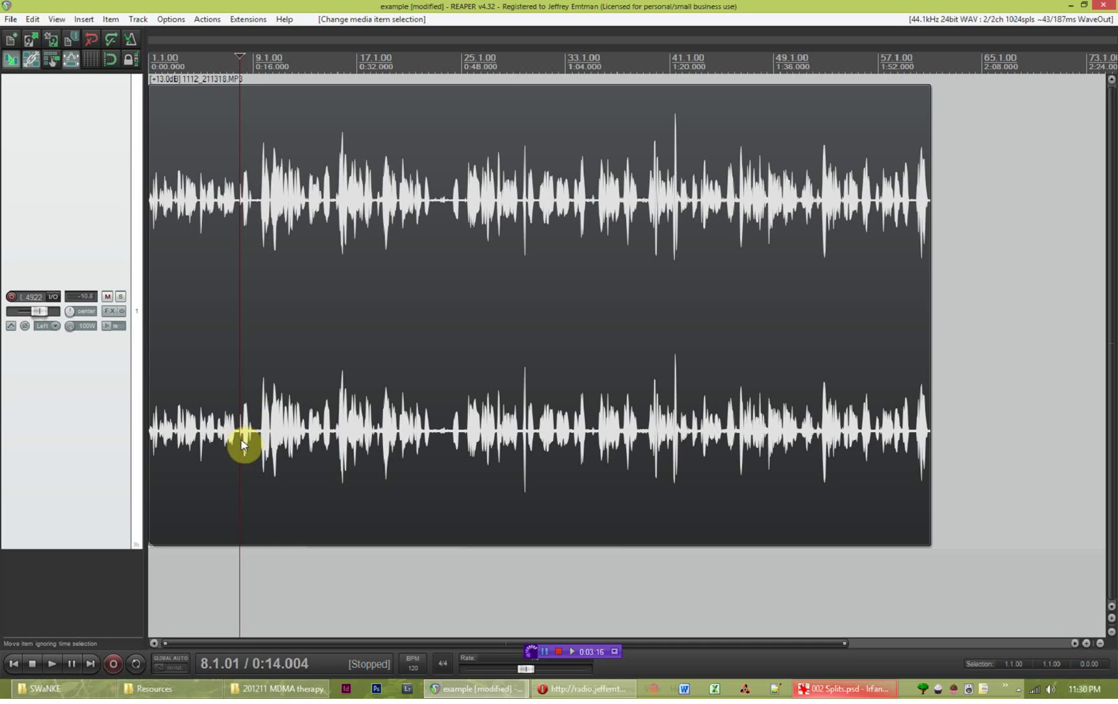
pyautogui.scroll(1, 242, 445)
pyautogui.scroll(1, 306, 444)
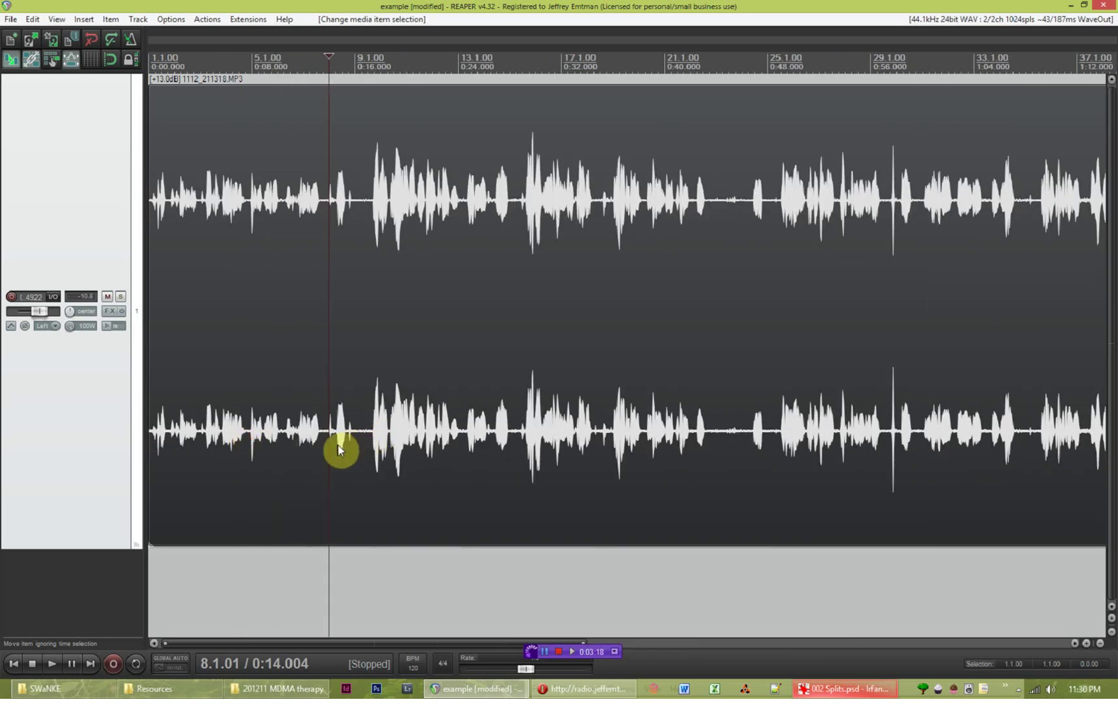
pyautogui.scroll(1, 338, 449)
pyautogui.scroll(1, 443, 446)
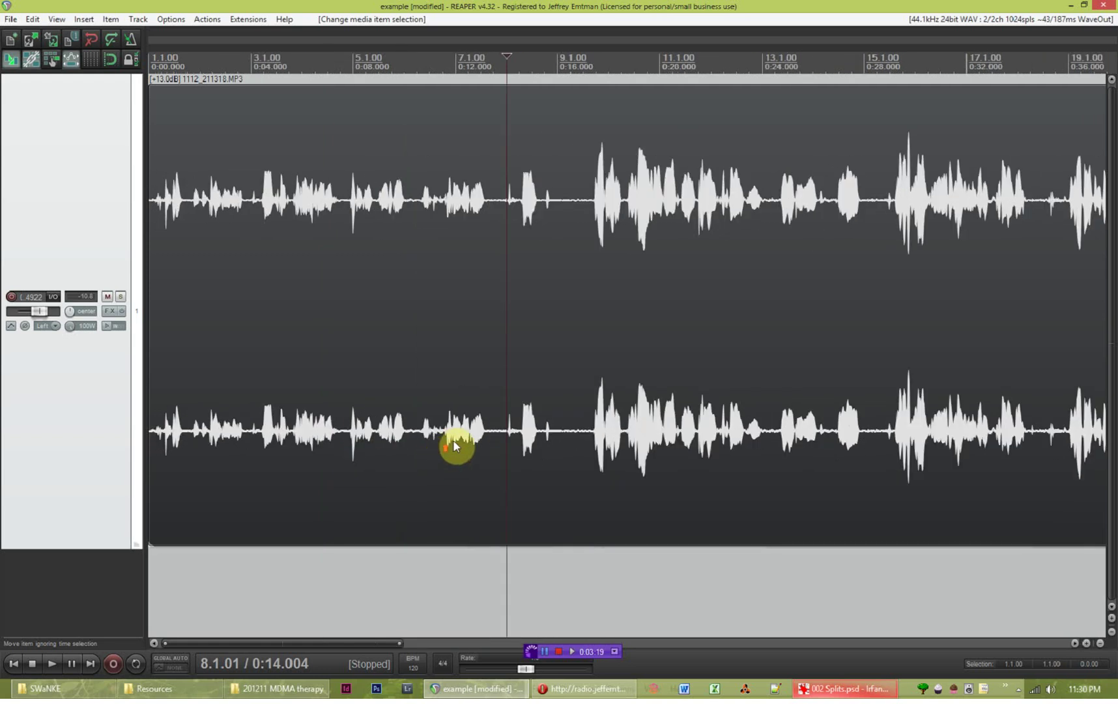
pyautogui.click(501, 433)
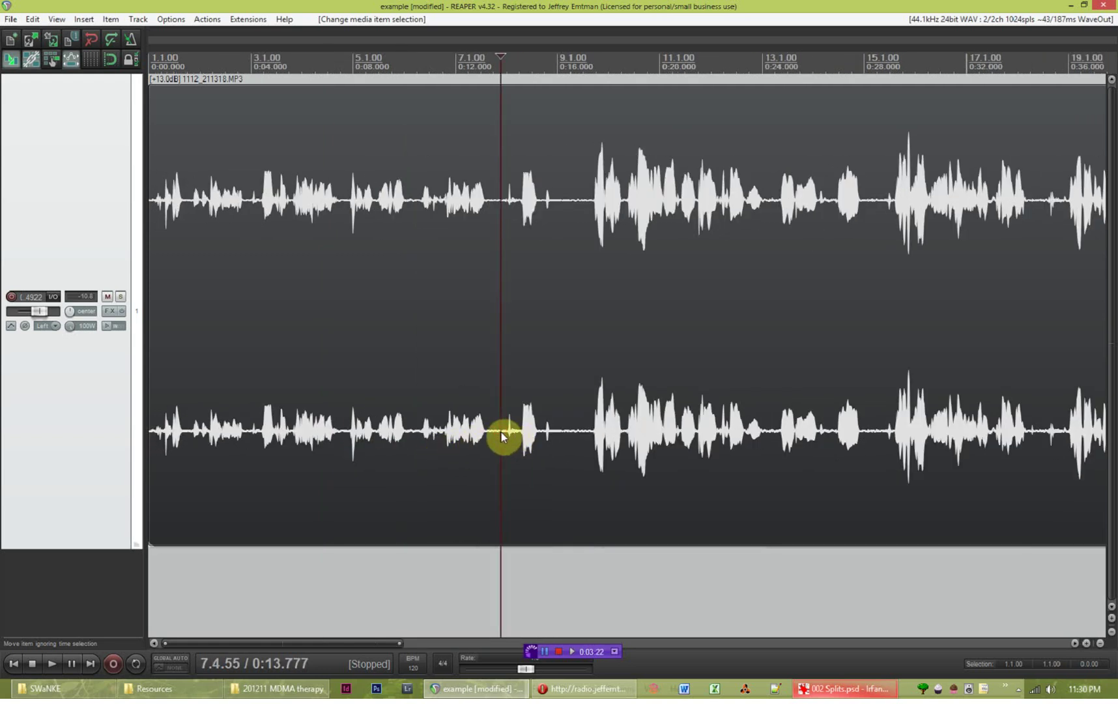
pyautogui.click(456, 430)
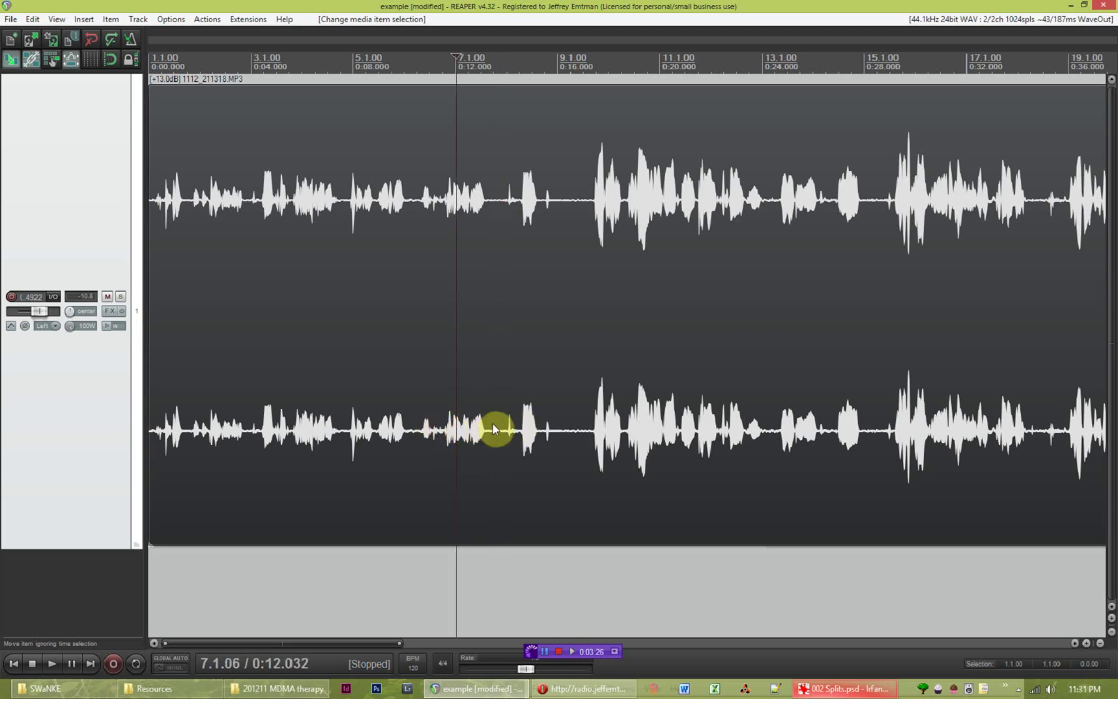
# Play the audio item from about 0:11 past the pause to about 0:17, and stop playback.
pyautogui.scroll(-5, 493, 424)
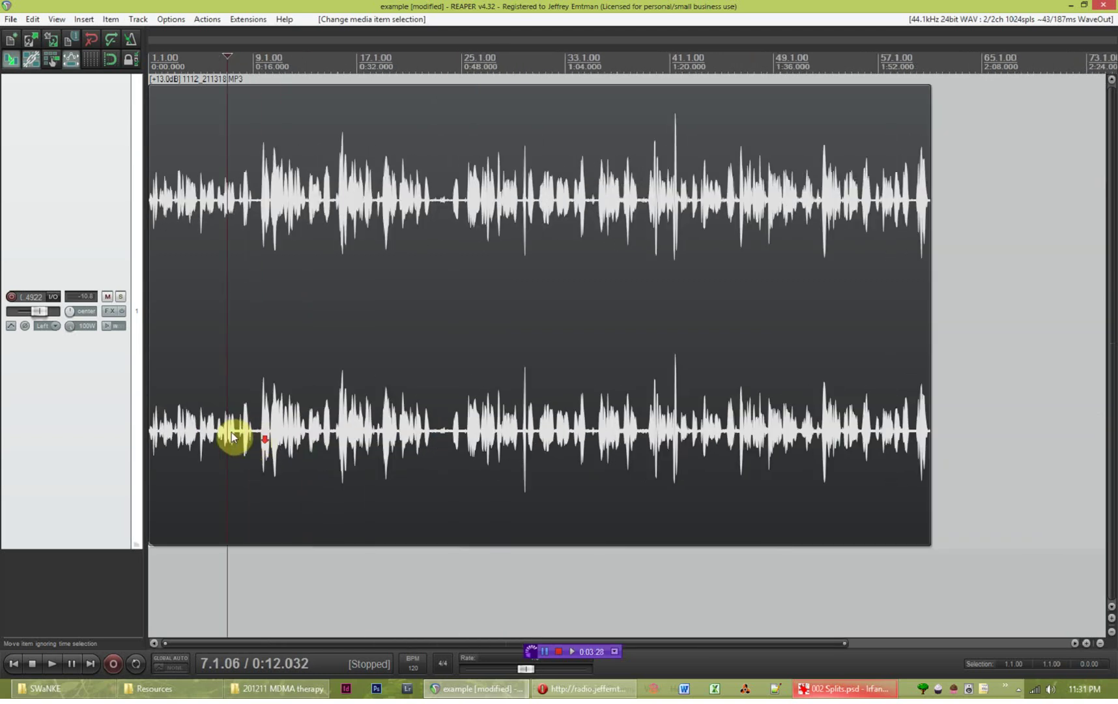
pyautogui.scroll(1, 229, 427)
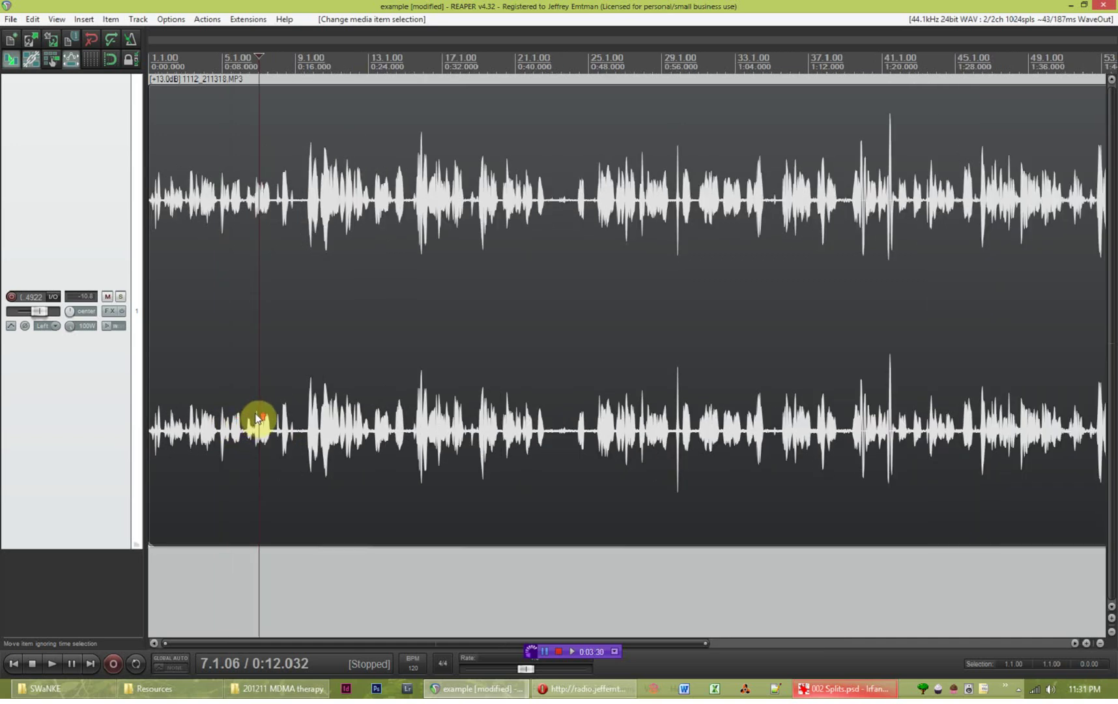
pyautogui.scroll(1, 257, 418)
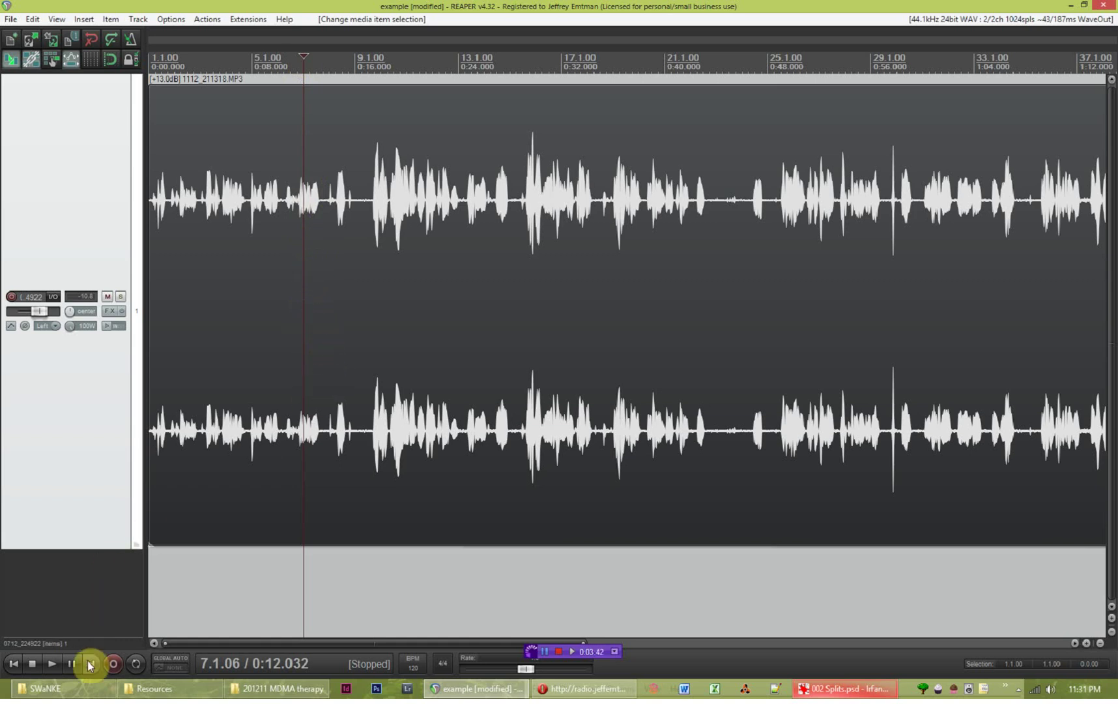
pyautogui.click(322, 393)
pyautogui.click(292, 399)
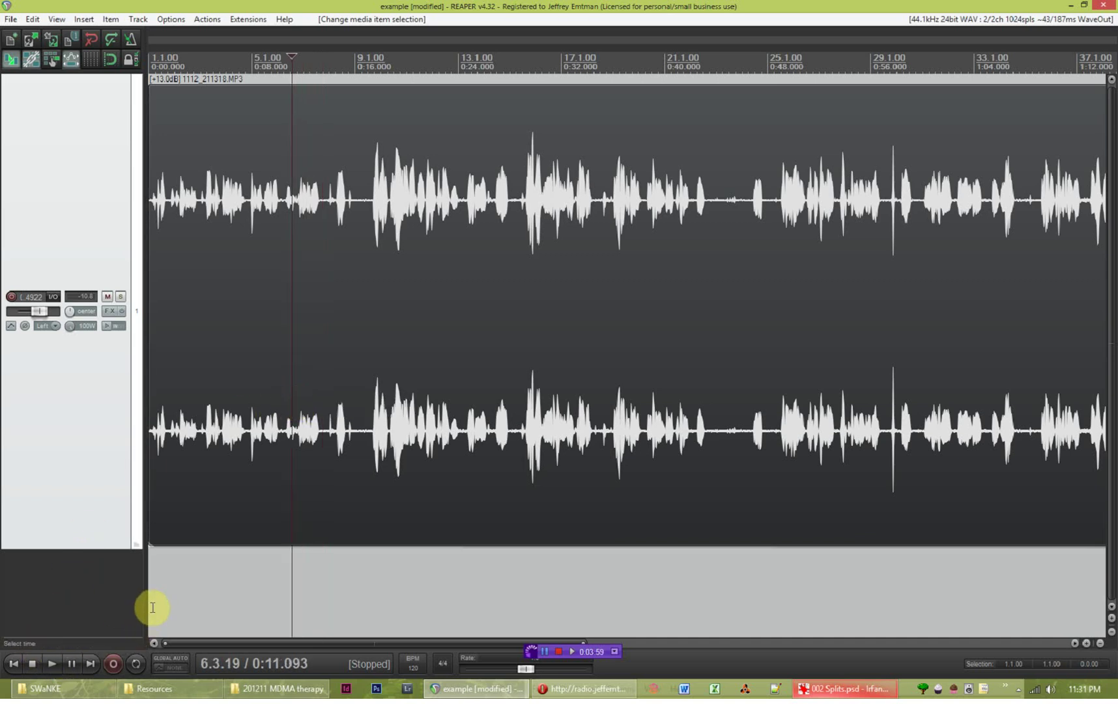
pyautogui.press('space')
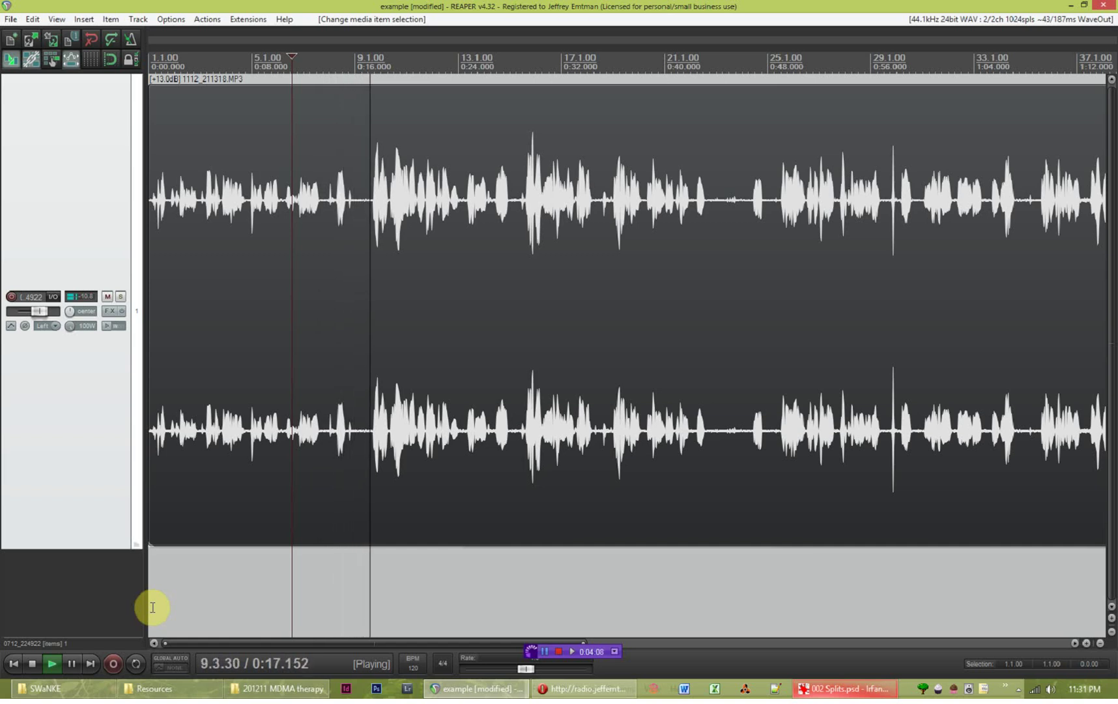
pyautogui.press('space')
# Examine the pause around 0:13.6 up close and play the passage from about 0:11.8 to find a split point.
pyautogui.click(324, 430)
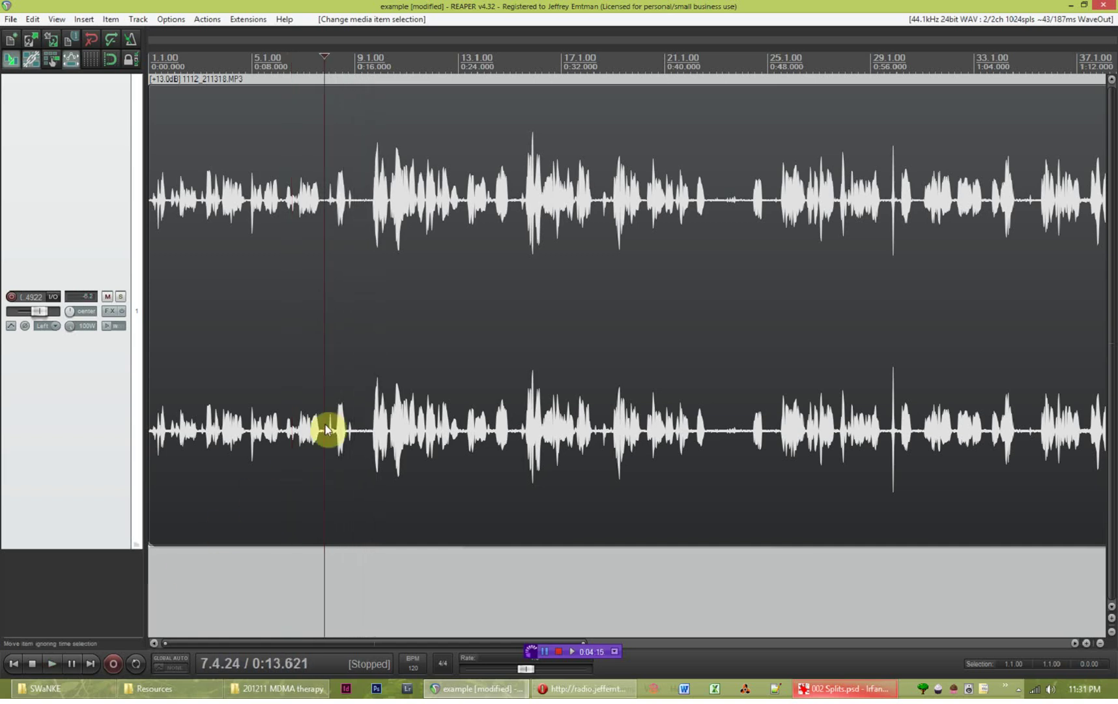
pyautogui.scroll(6, 362, 427)
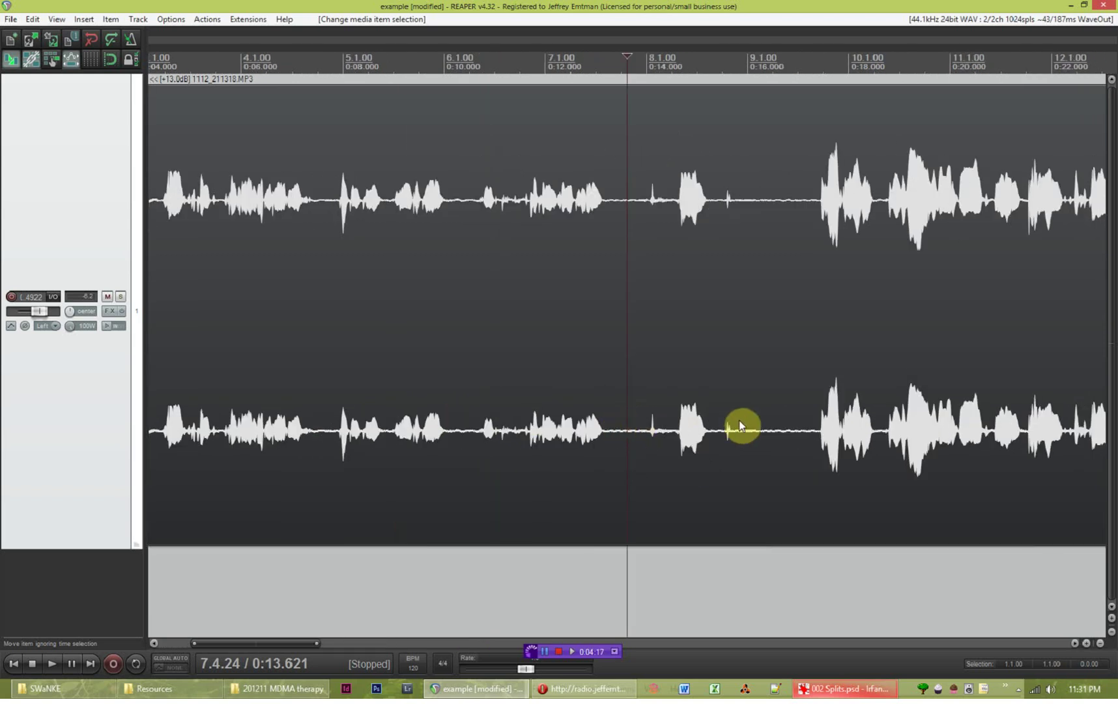
pyautogui.scroll(6, 677, 430)
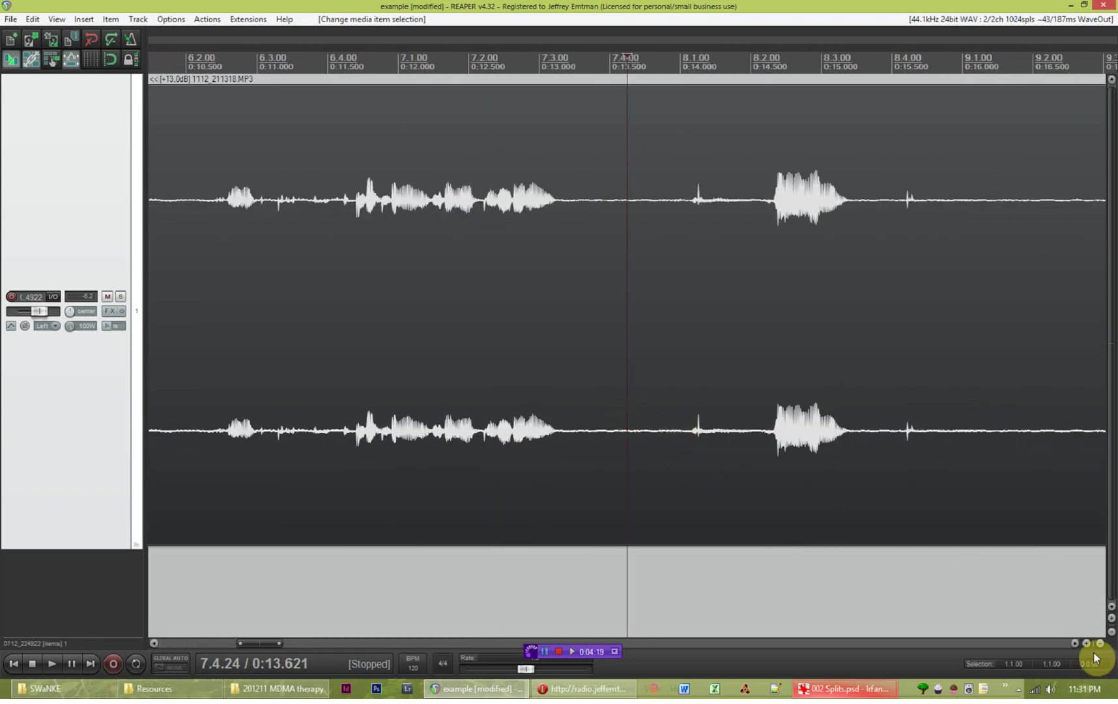
pyautogui.click(1077, 644)
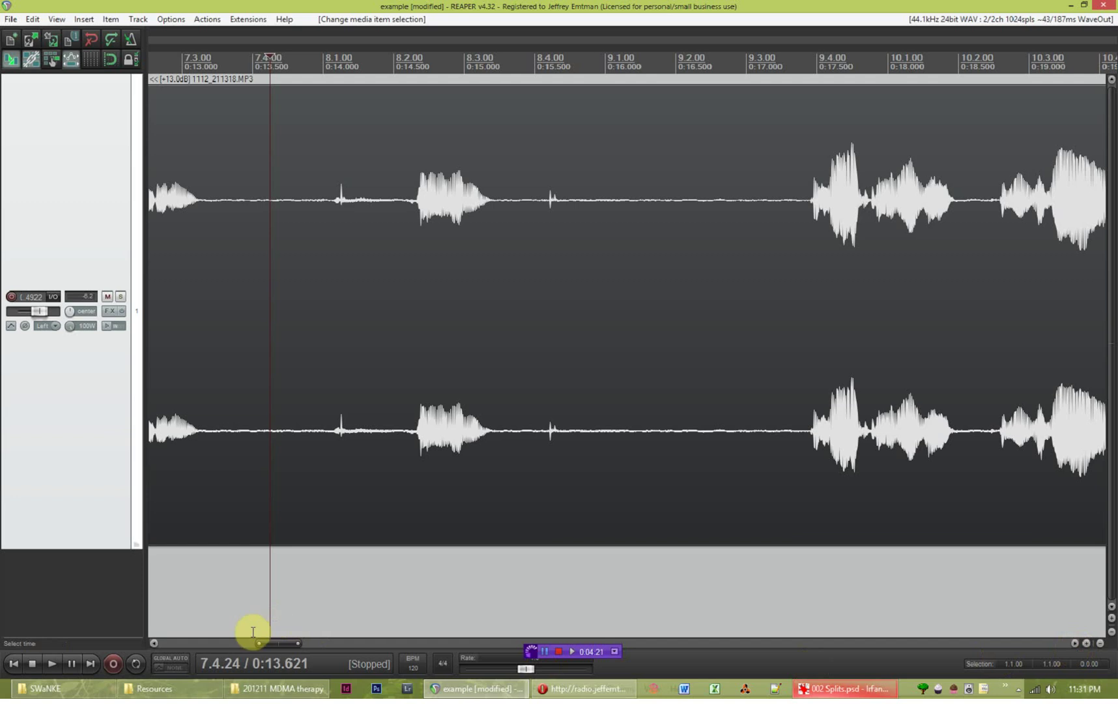
pyautogui.click(154, 645)
pyautogui.click(155, 645)
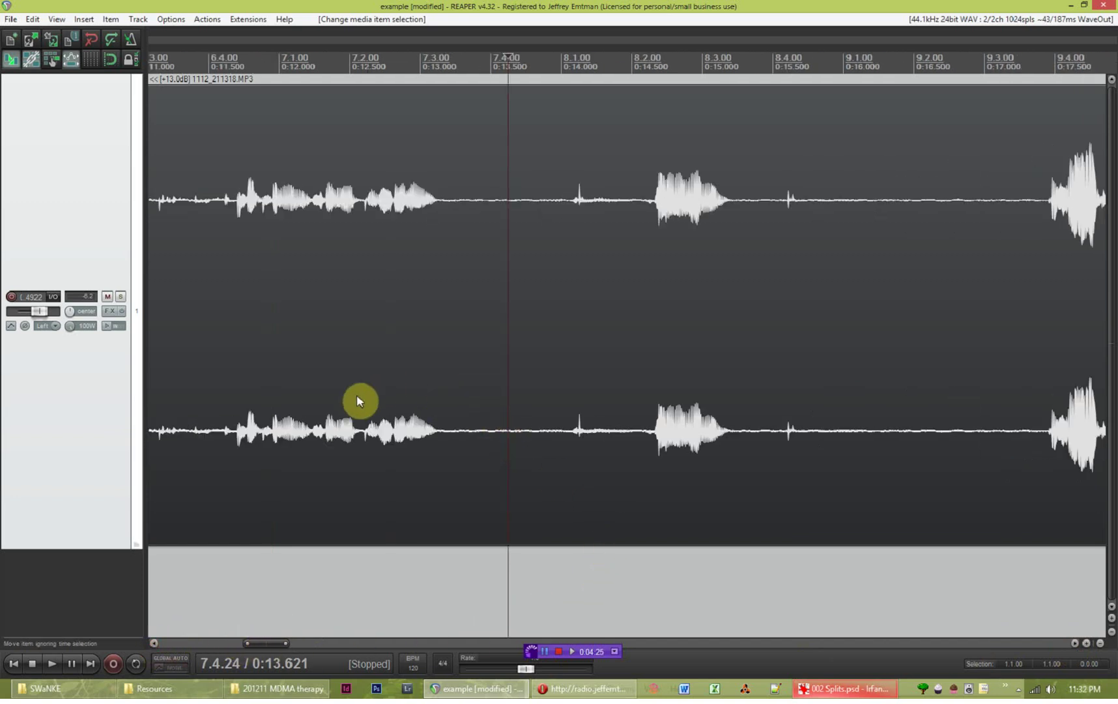
pyautogui.click(249, 410)
pyautogui.press('space')
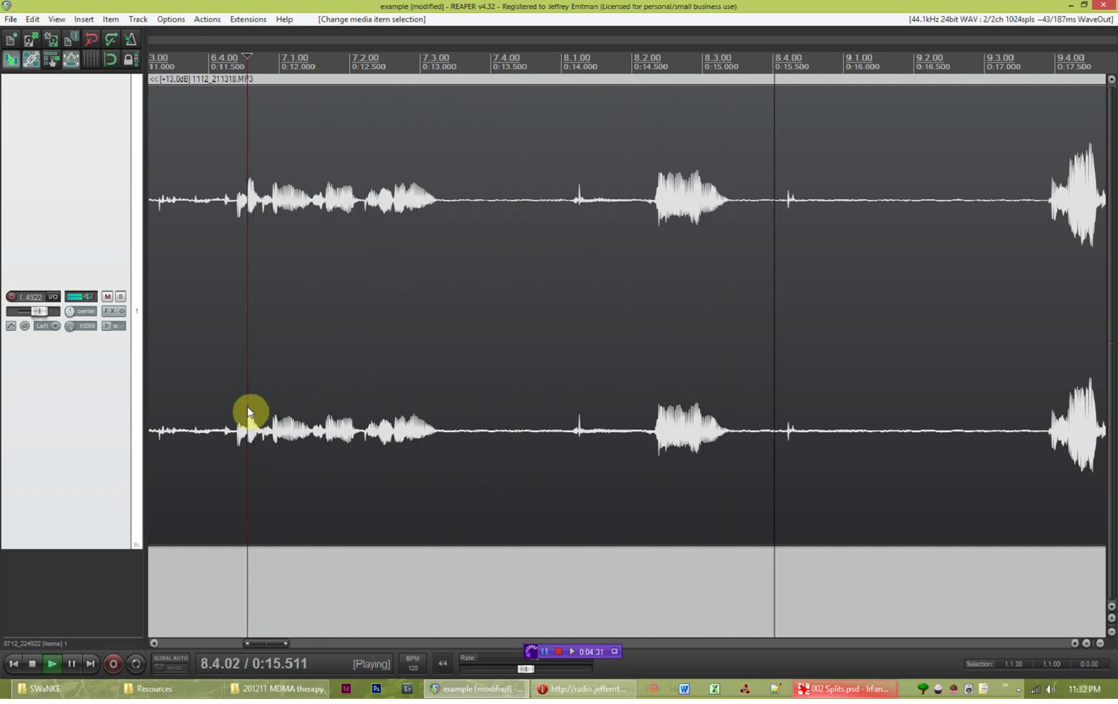
pyautogui.press('space')
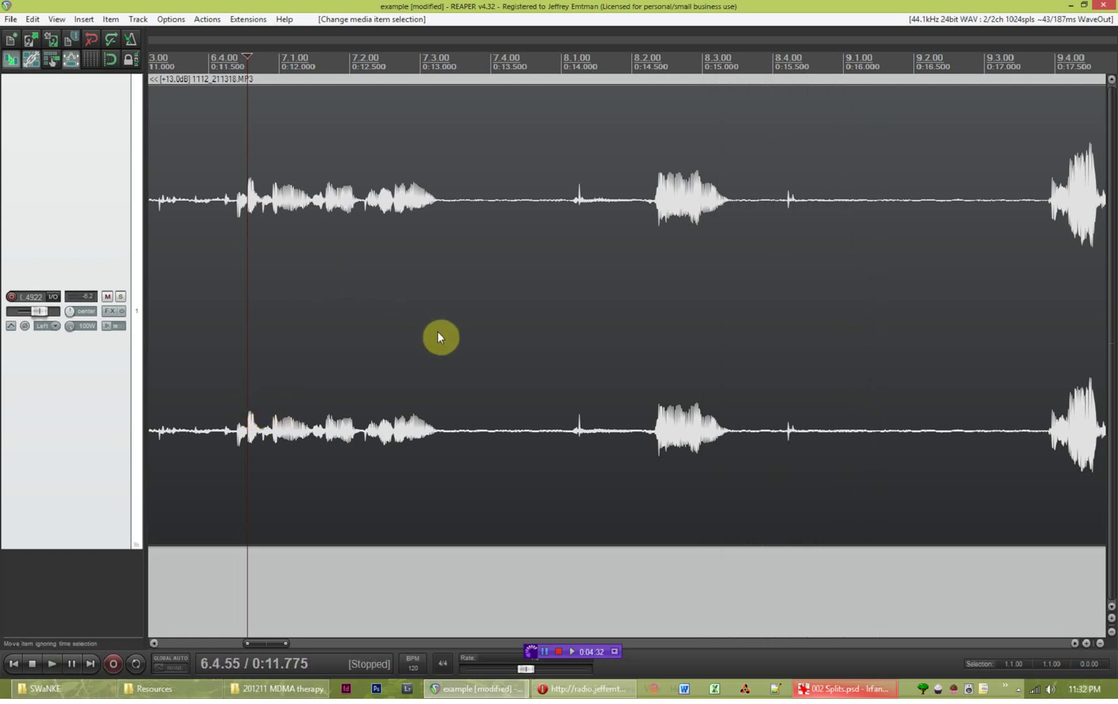
# Split the audio item at about 0:13.4, in the silence after the spoken phrase.
pyautogui.click(485, 395)
pyautogui.click(75, 42)
pyautogui.click(83, 23)
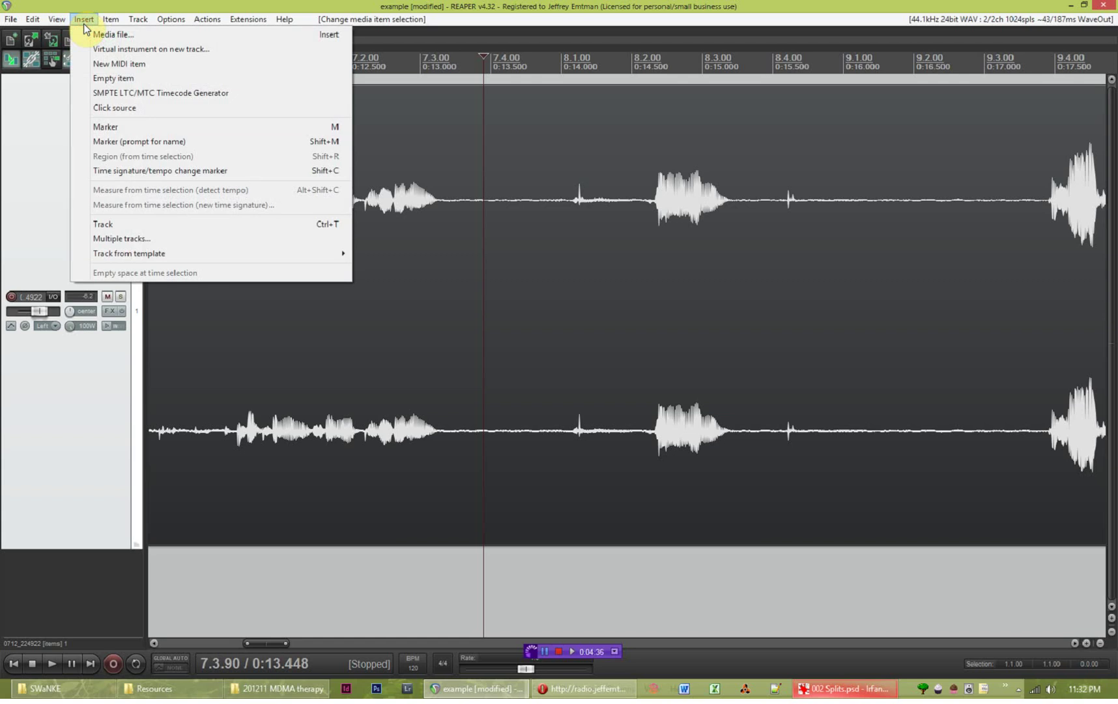
pyautogui.moveTo(116, 27)
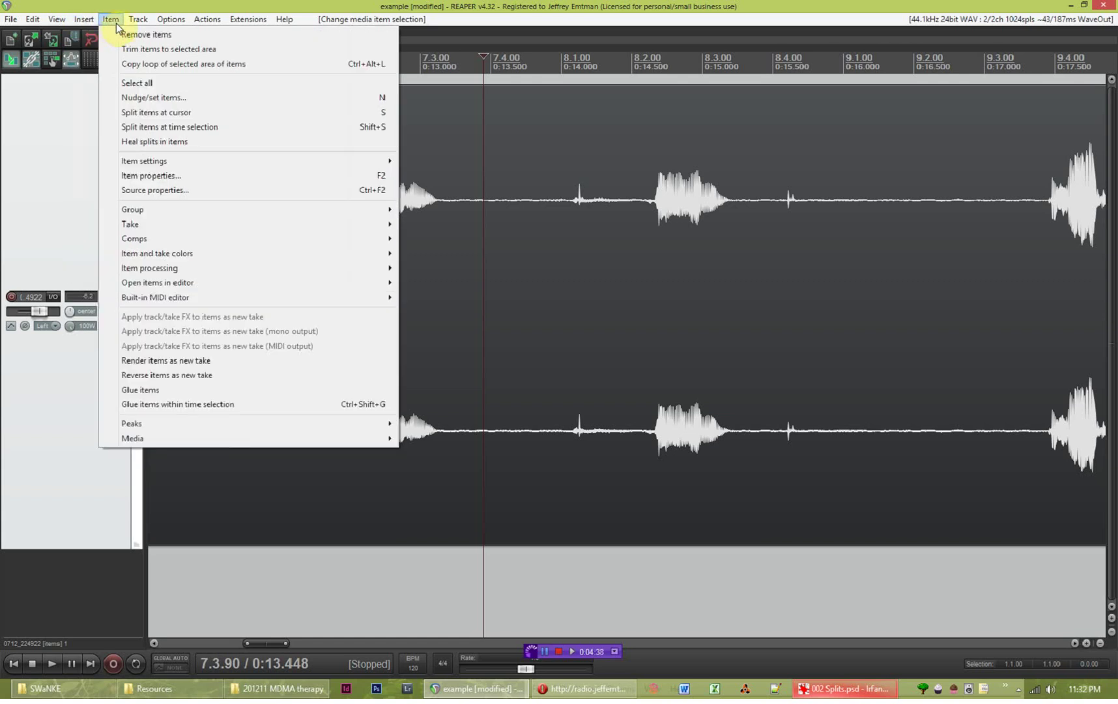
pyautogui.click(149, 116)
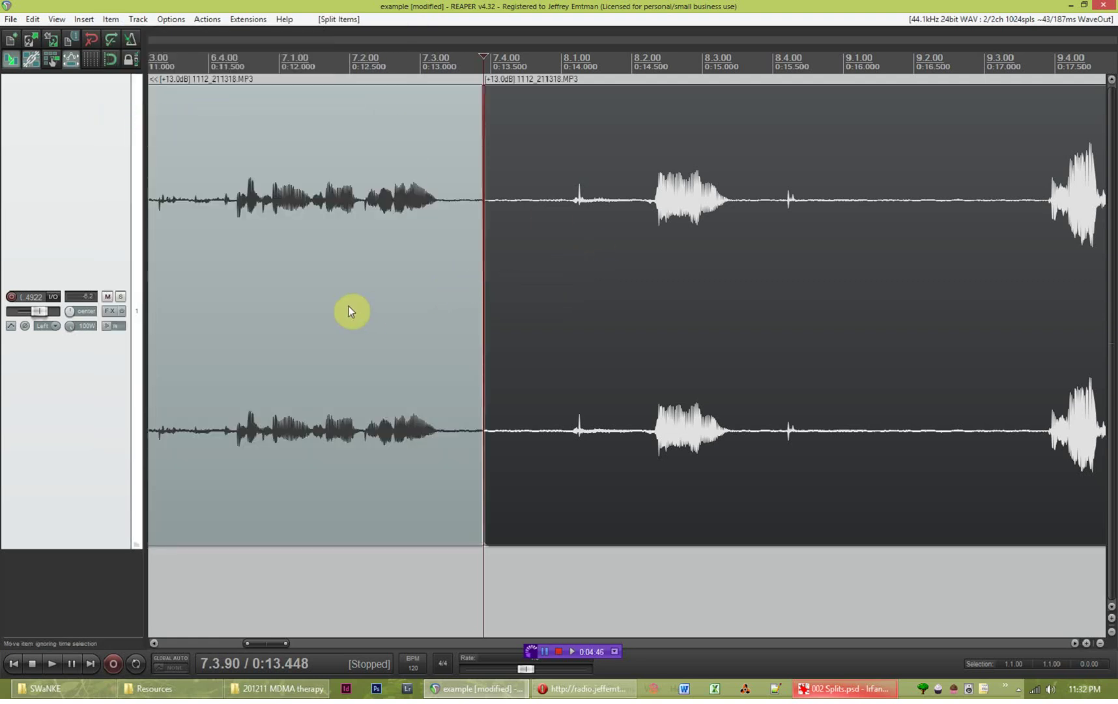
# Select the first piece of the split audio item, then the second piece at about 0:17.9.
pyautogui.scroll(-5, 477, 320)
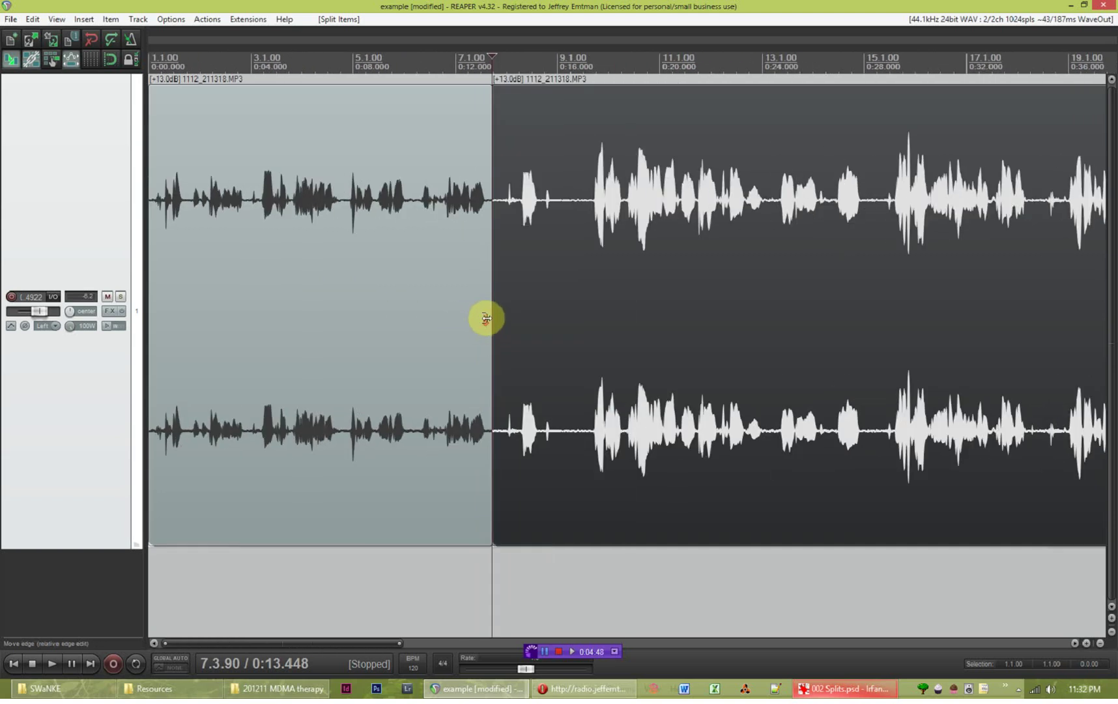
pyautogui.scroll(-2, 487, 318)
pyautogui.click(366, 331)
pyautogui.click(473, 329)
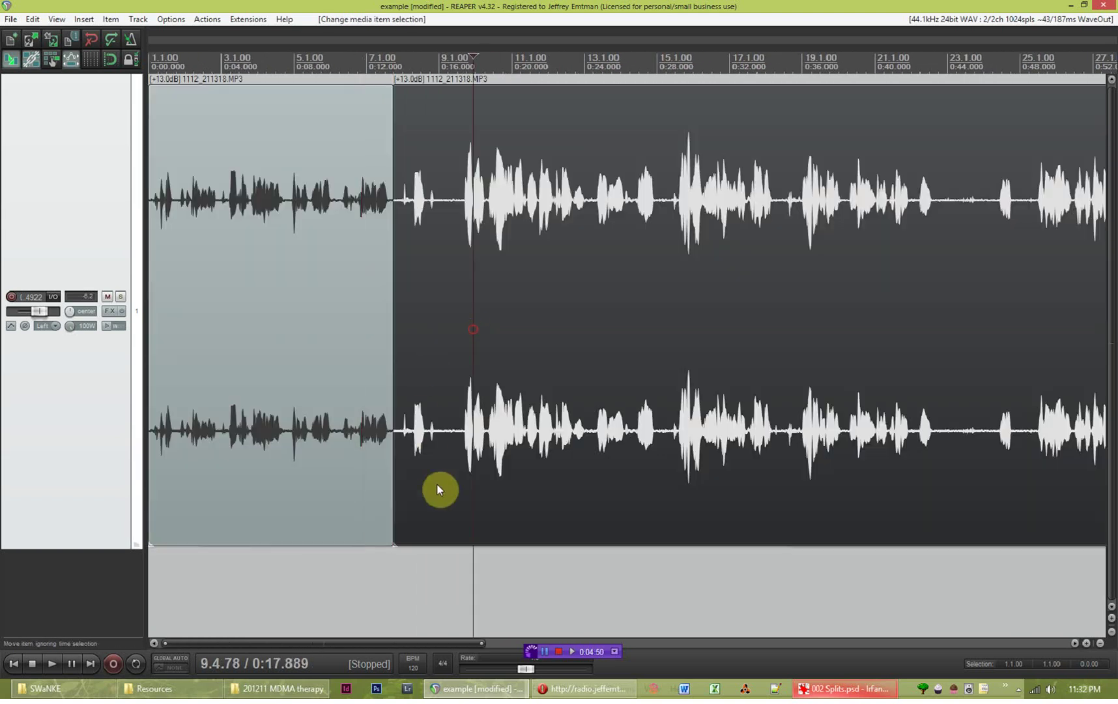
# Select both pieces of the split audio item together, and clear the selection.
pyautogui.keyDown('ctrl'); pyautogui.click(420, 463); pyautogui.keyUp('ctrl')
pyautogui.keyDown('ctrl'); pyautogui.click(415, 457); pyautogui.keyUp('ctrl')
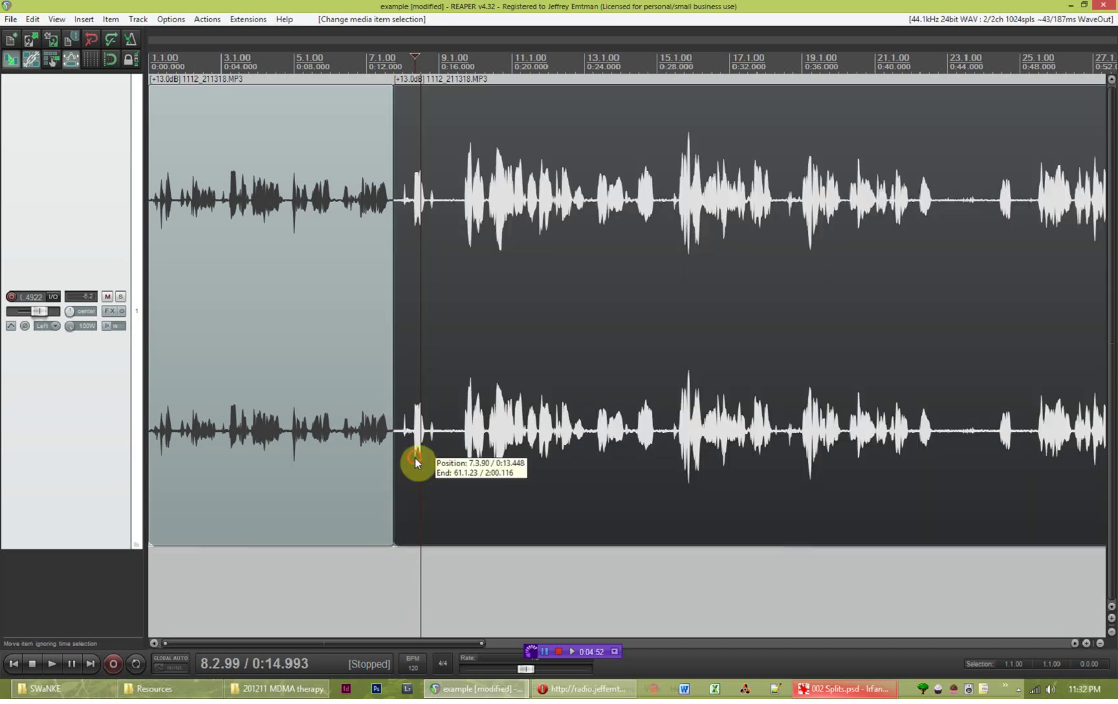
pyautogui.keyDown('ctrl'); pyautogui.click(334, 432); pyautogui.keyUp('ctrl')
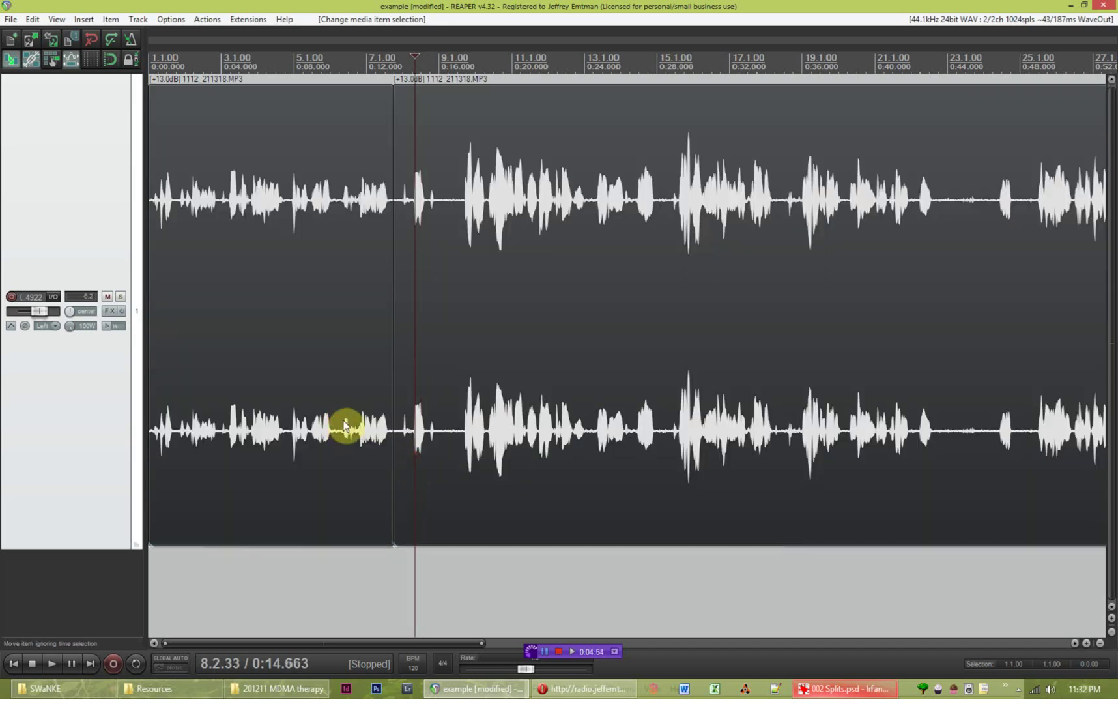
pyautogui.moveTo(386, 580); pyautogui.dragTo(411, 417)
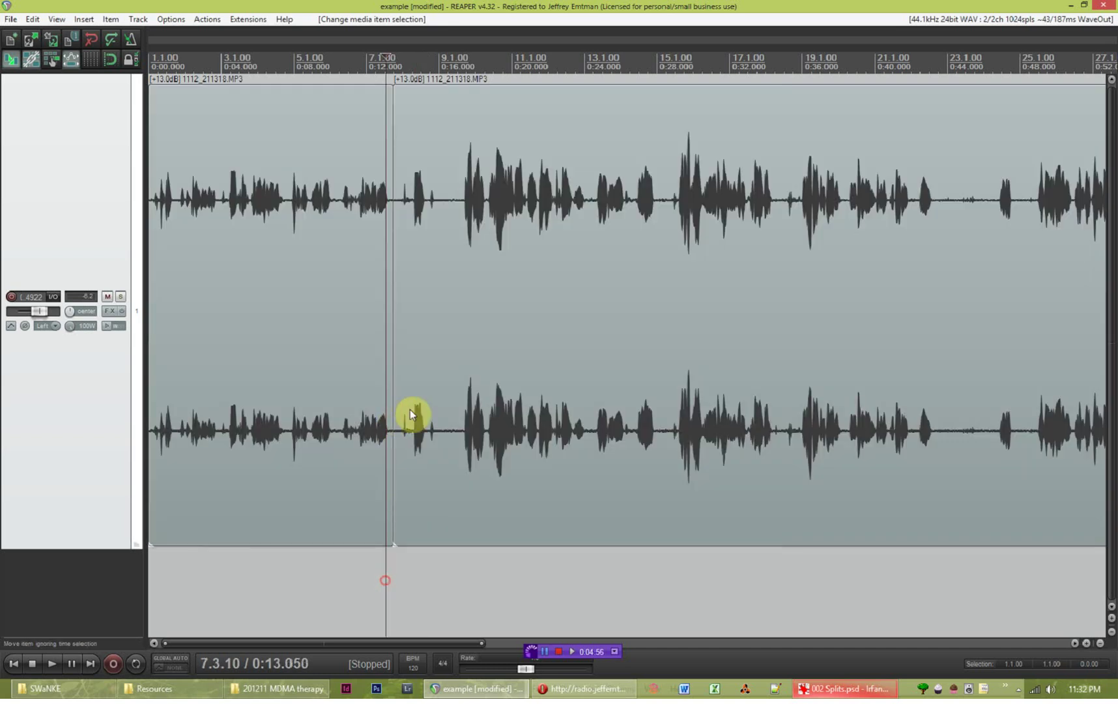
# Split the second piece at about 0:17.0, in the silence before the next phrase.
pyautogui.keyDown('ctrl'); pyautogui.click(444, 433); pyautogui.keyUp('ctrl')
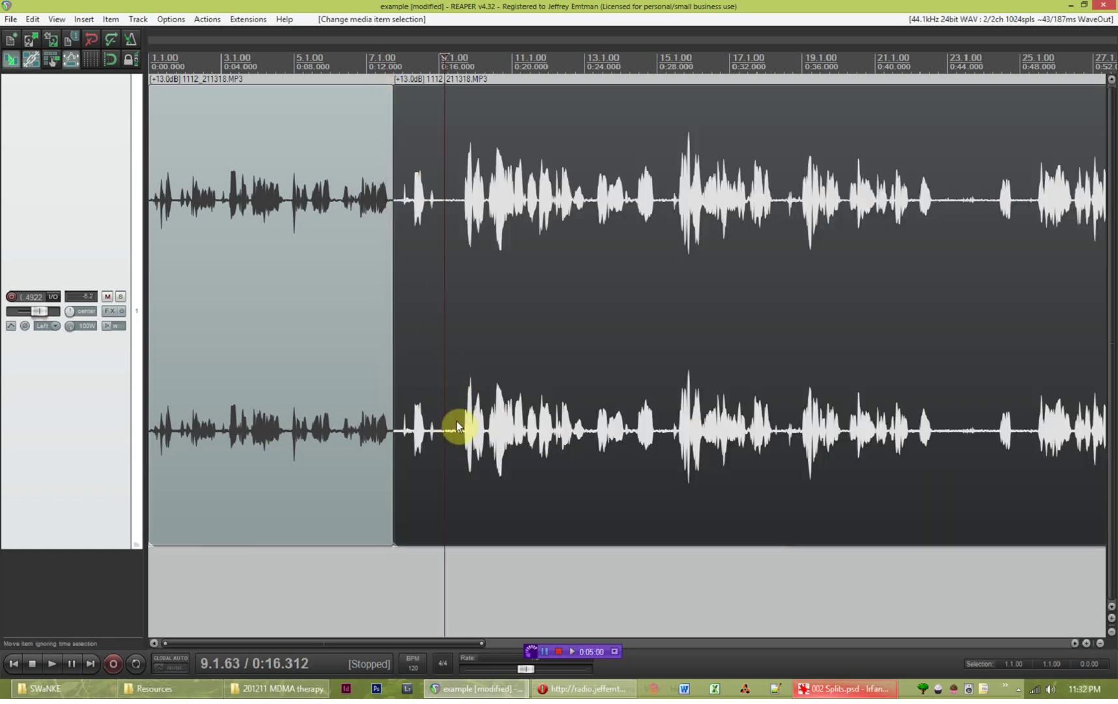
pyautogui.click(457, 425)
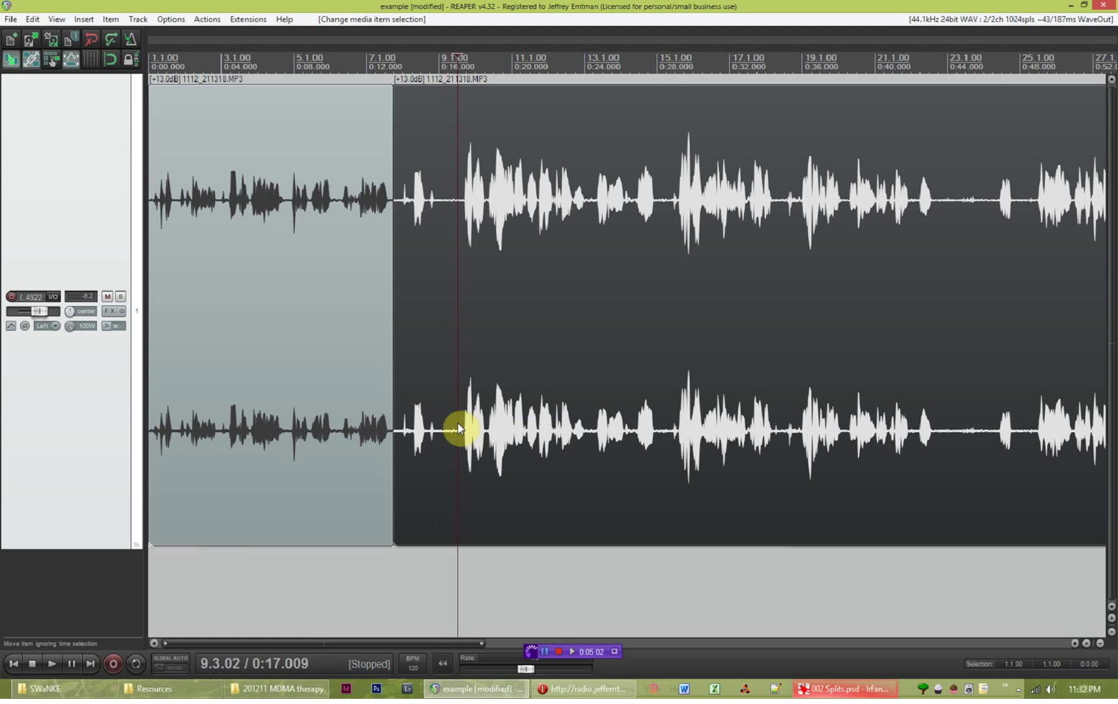
pyautogui.scroll(2, 464, 423)
pyautogui.scroll(5, 596, 417)
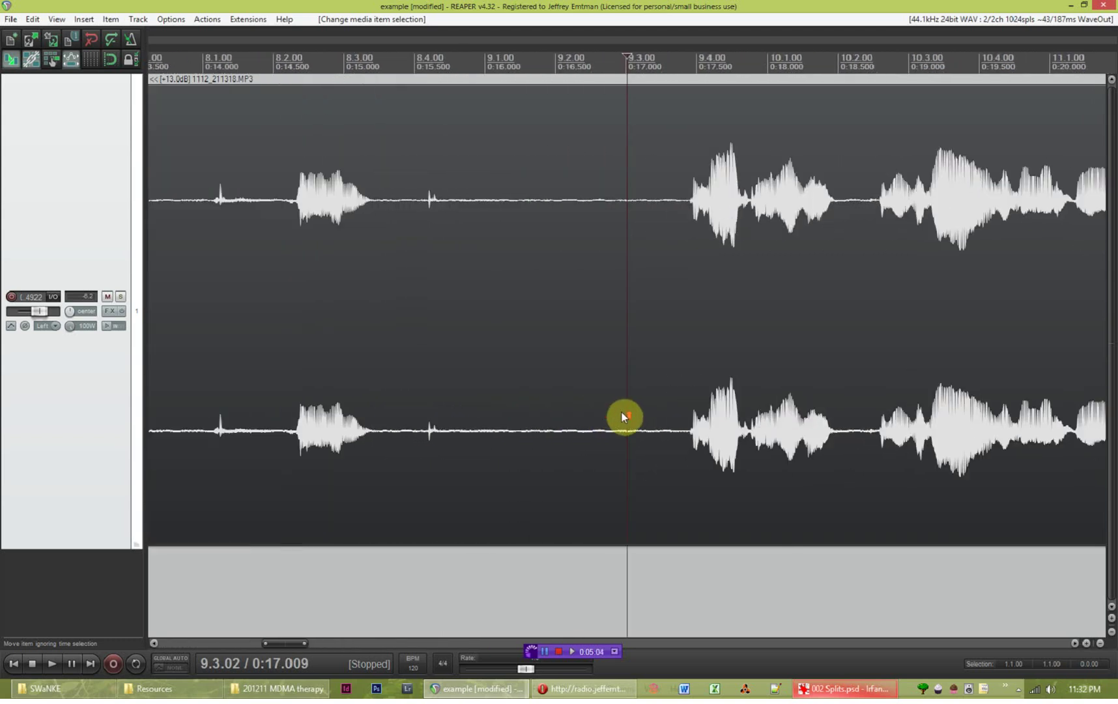
pyautogui.scroll(-3, 609, 413)
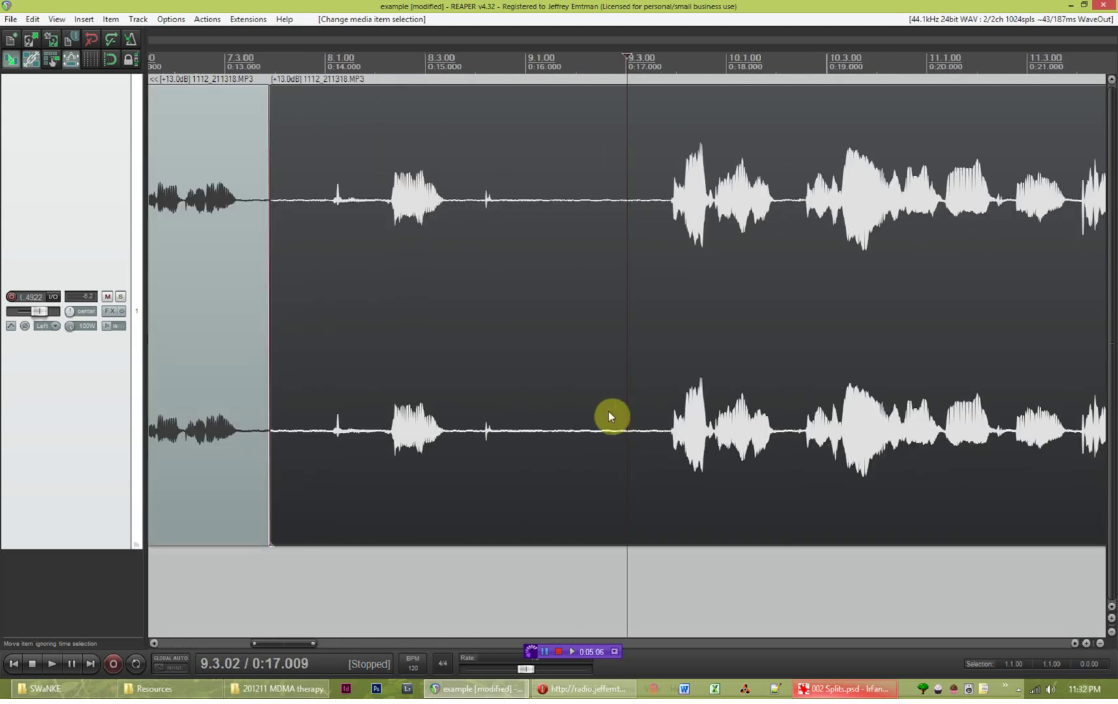
pyautogui.click(111, 19)
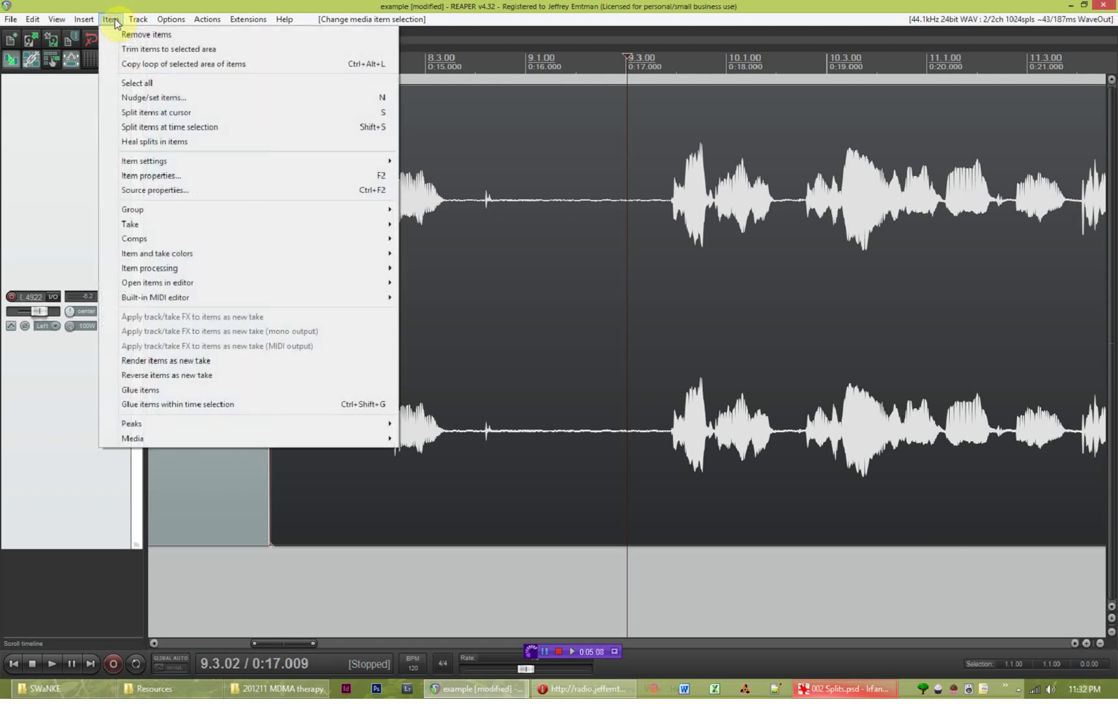
pyautogui.click(111, 19)
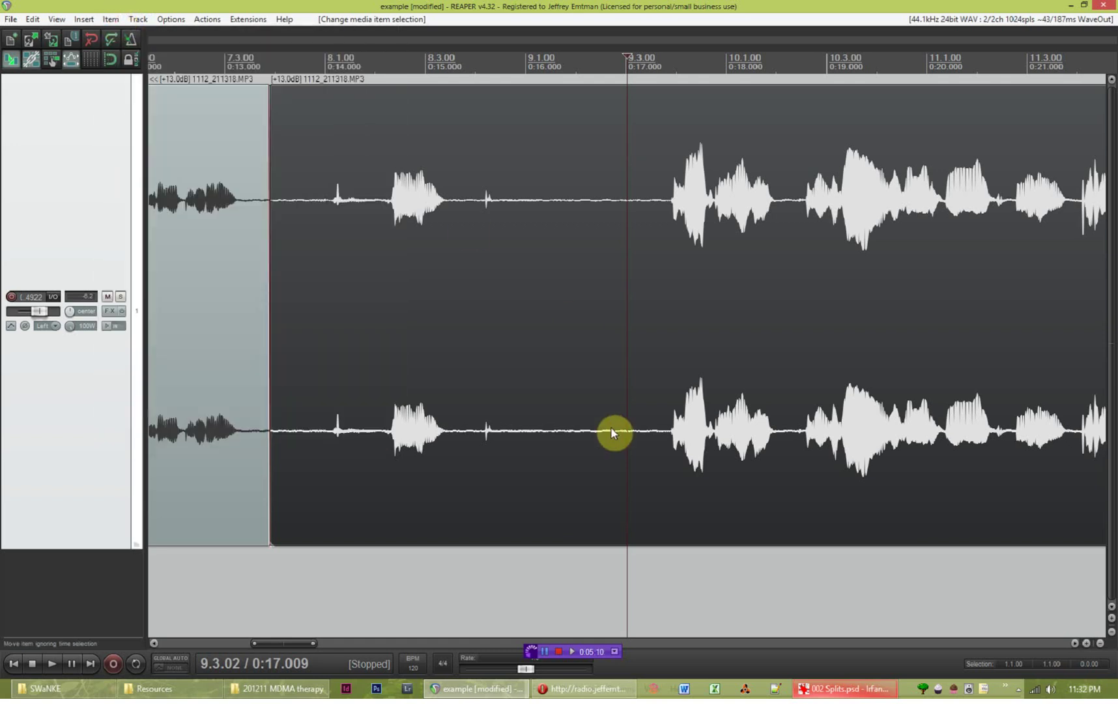
pyautogui.press('s')
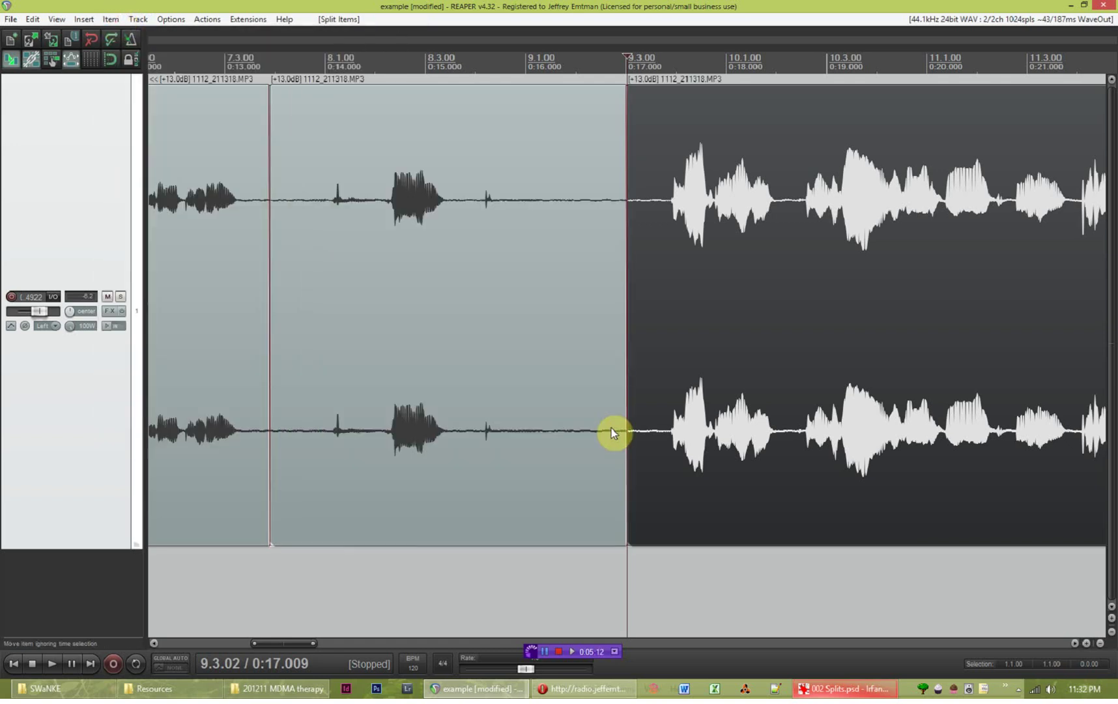
# Select each of the three pieces in turn and delete the short middle one between about 0:13.4 and 0:17.0.
pyautogui.scroll(-5, 462, 400)
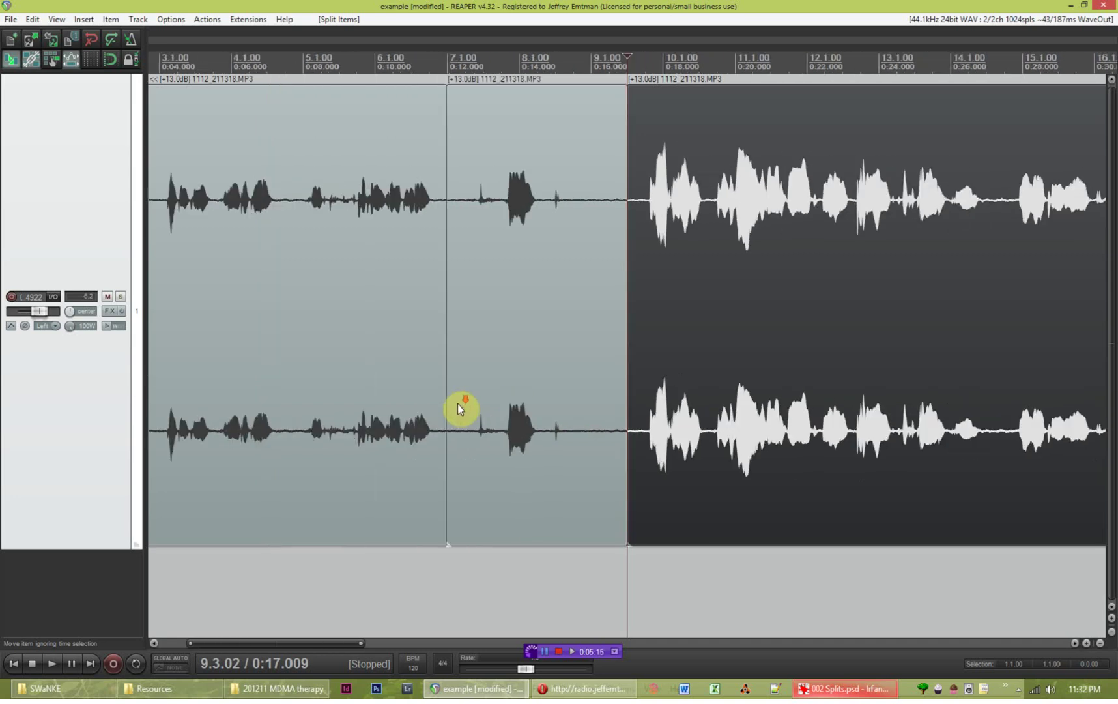
pyautogui.click(557, 385)
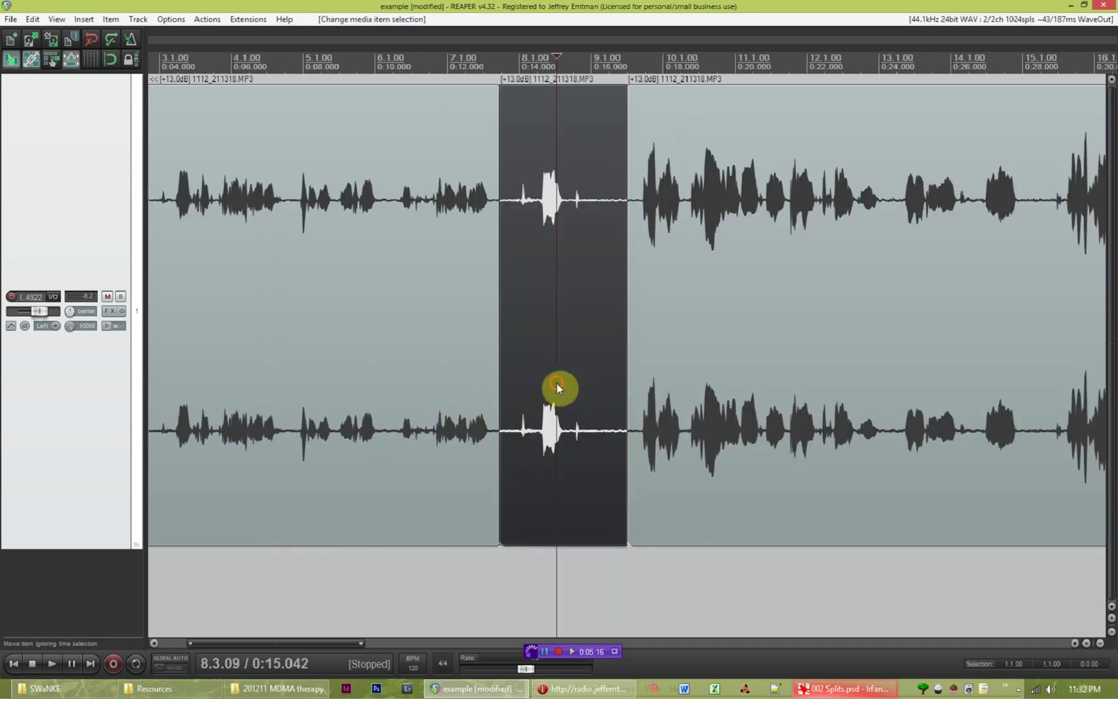
pyautogui.click(465, 377)
pyautogui.click(703, 375)
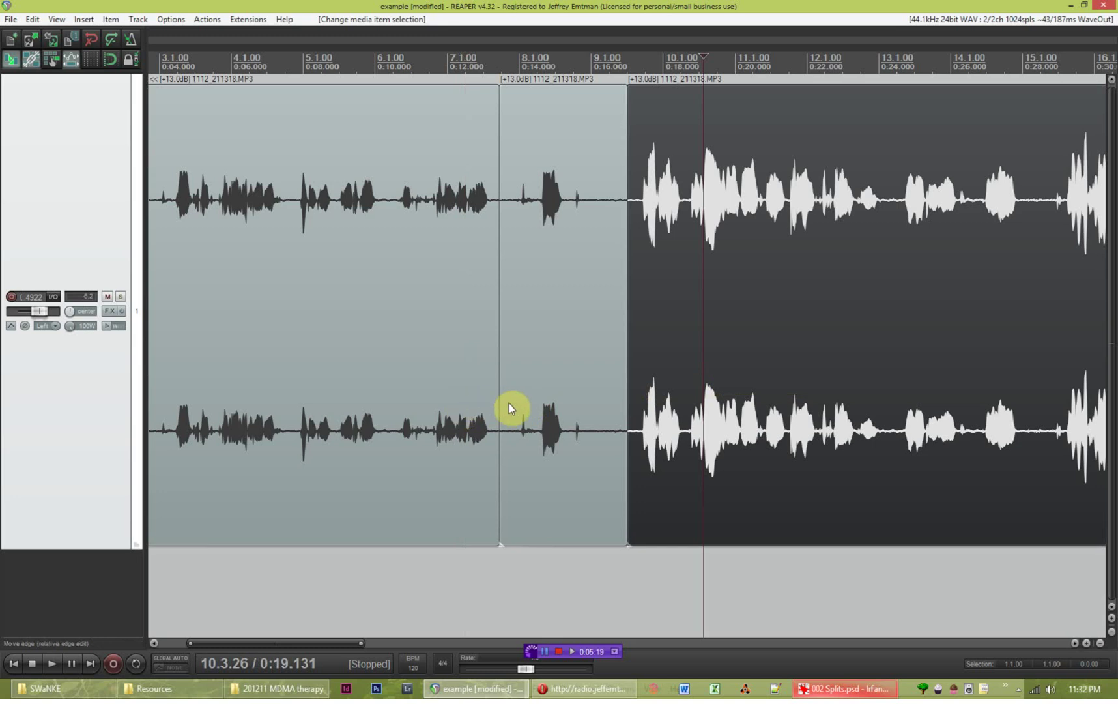
pyautogui.click(561, 404)
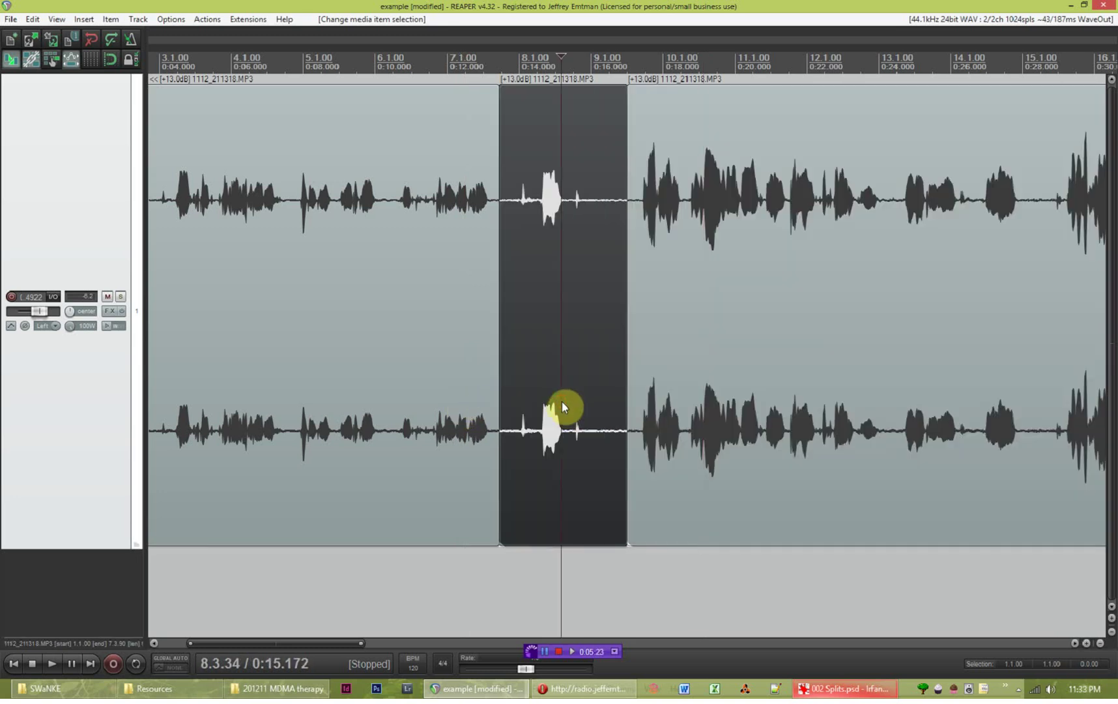
pyautogui.press('Delete')
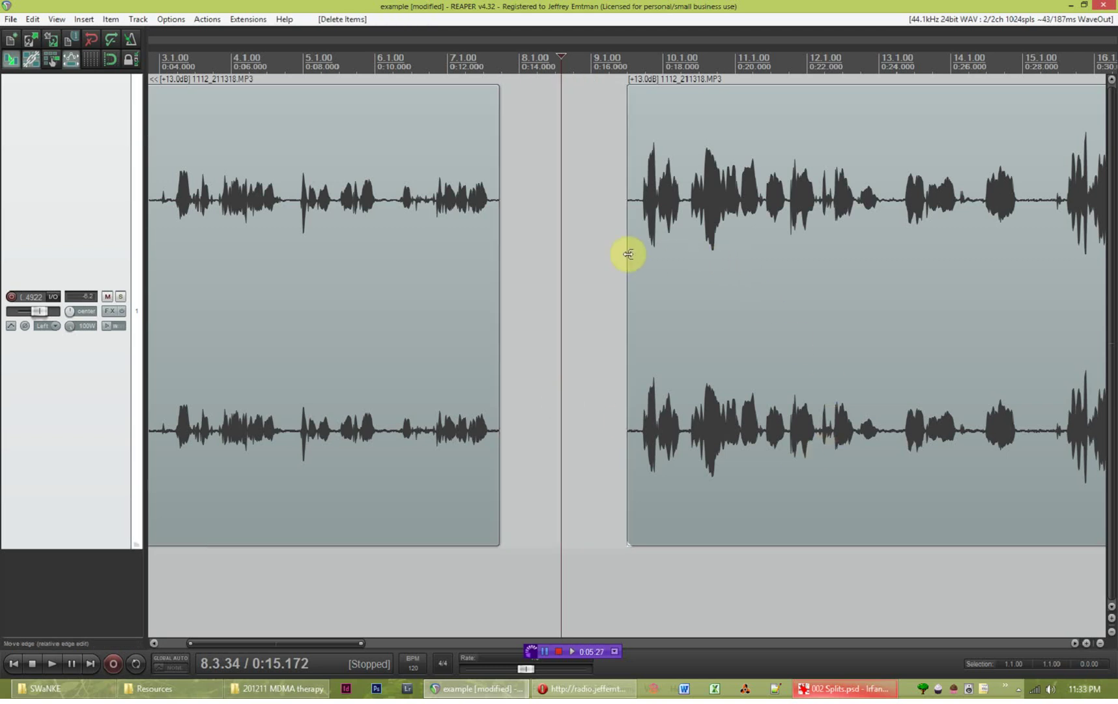
# Move the last piece back against the first to close the gap, and play across the join from about 0:11.4.
pyautogui.moveTo(701, 98); pyautogui.dragTo(602, 112)
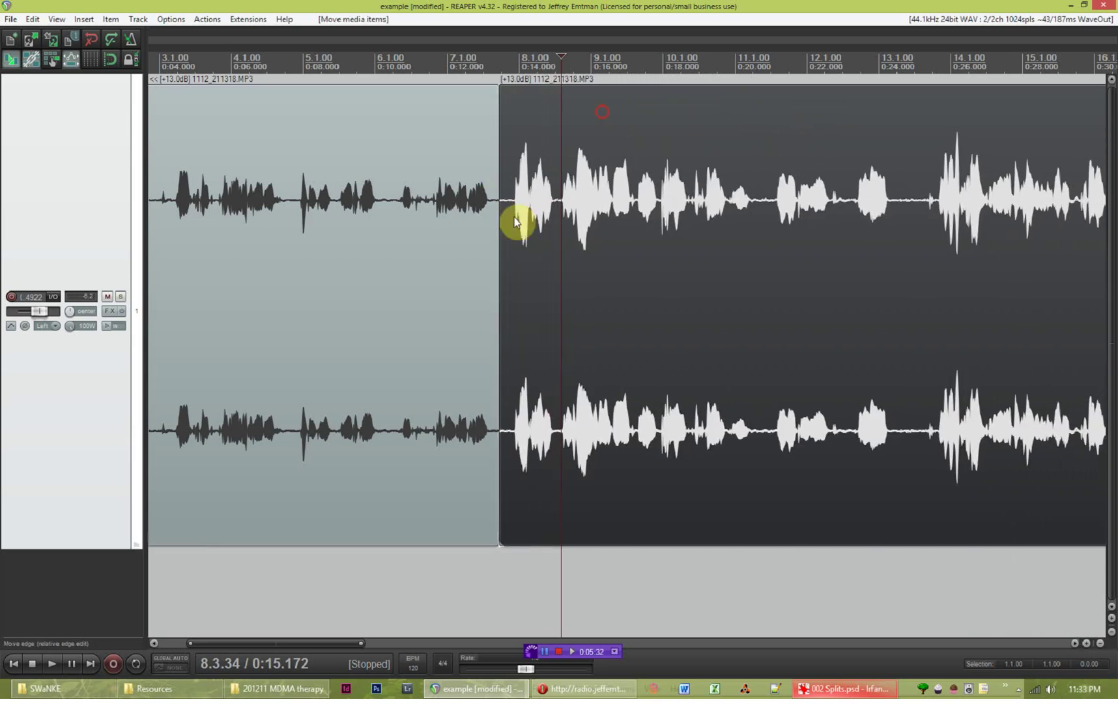
pyautogui.click(428, 396)
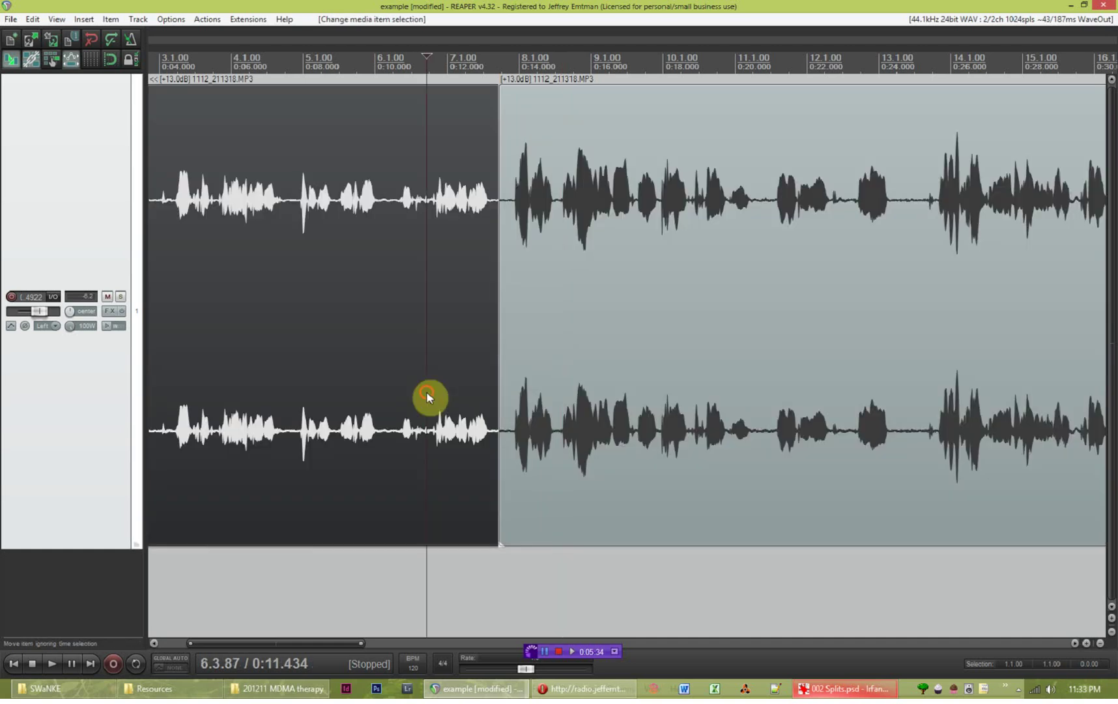
pyautogui.press('space')
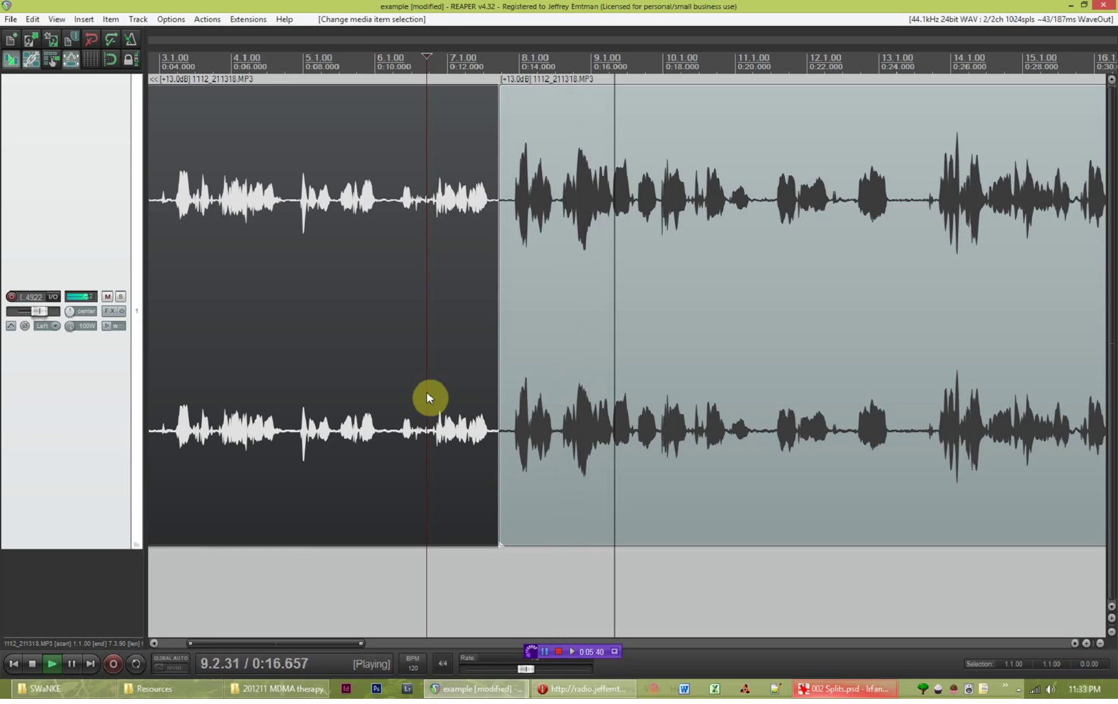
pyautogui.press('space')
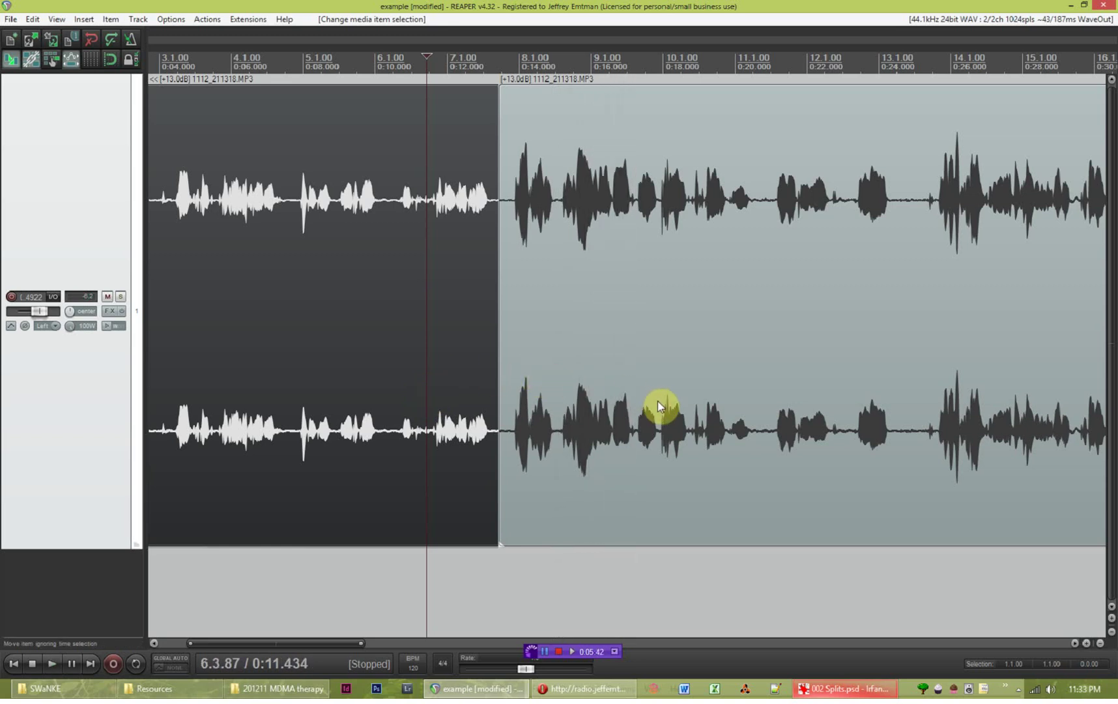
# Play the second piece from about 0:16.8 and examine its waveform up close to find a word to cut.
pyautogui.click(597, 418)
pyautogui.scroll(4, 629, 424)
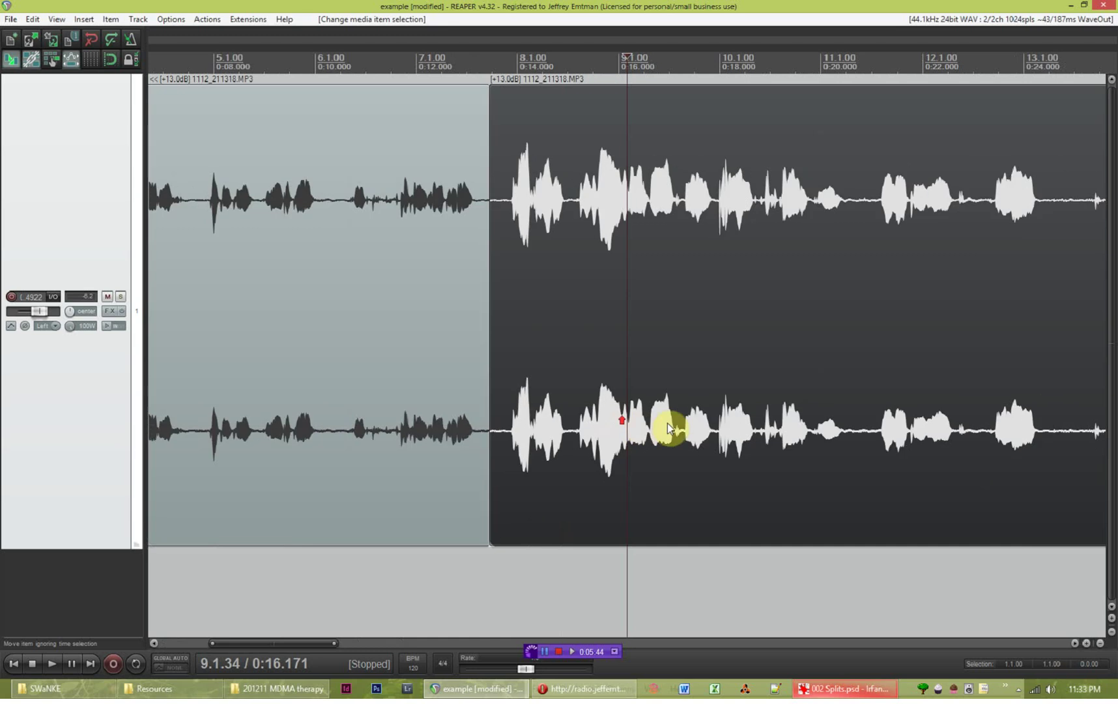
pyautogui.scroll(-1, 691, 424)
pyautogui.click(660, 419)
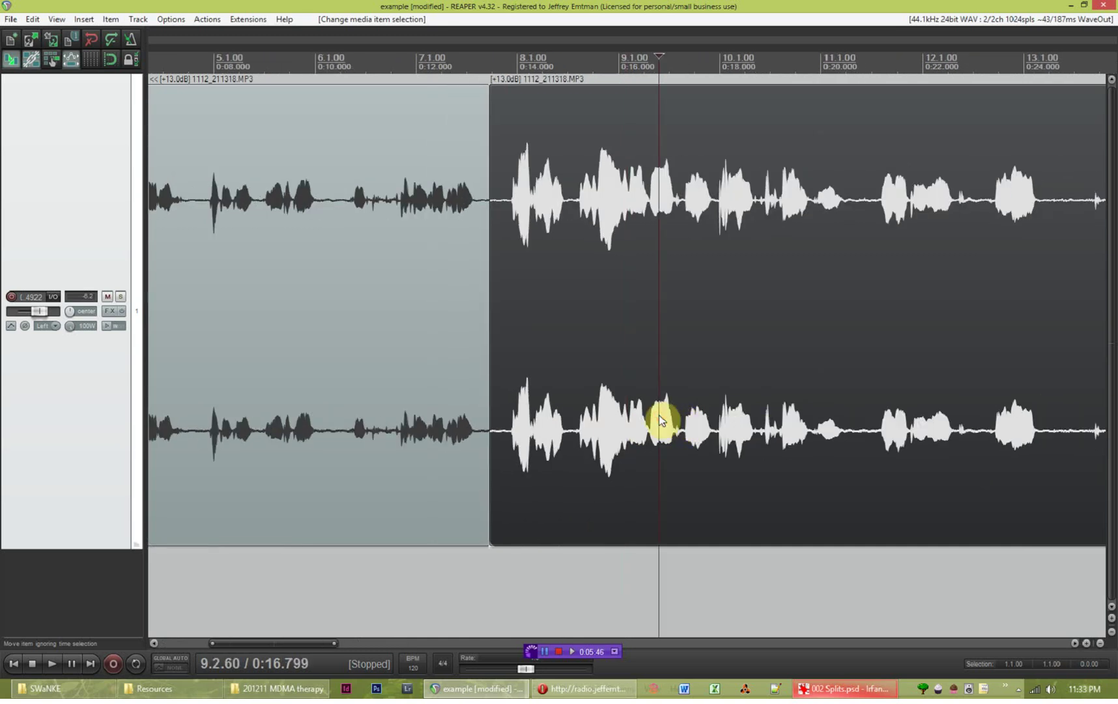
pyautogui.press('space')
pyautogui.press('space')
pyautogui.scroll(3, 757, 404)
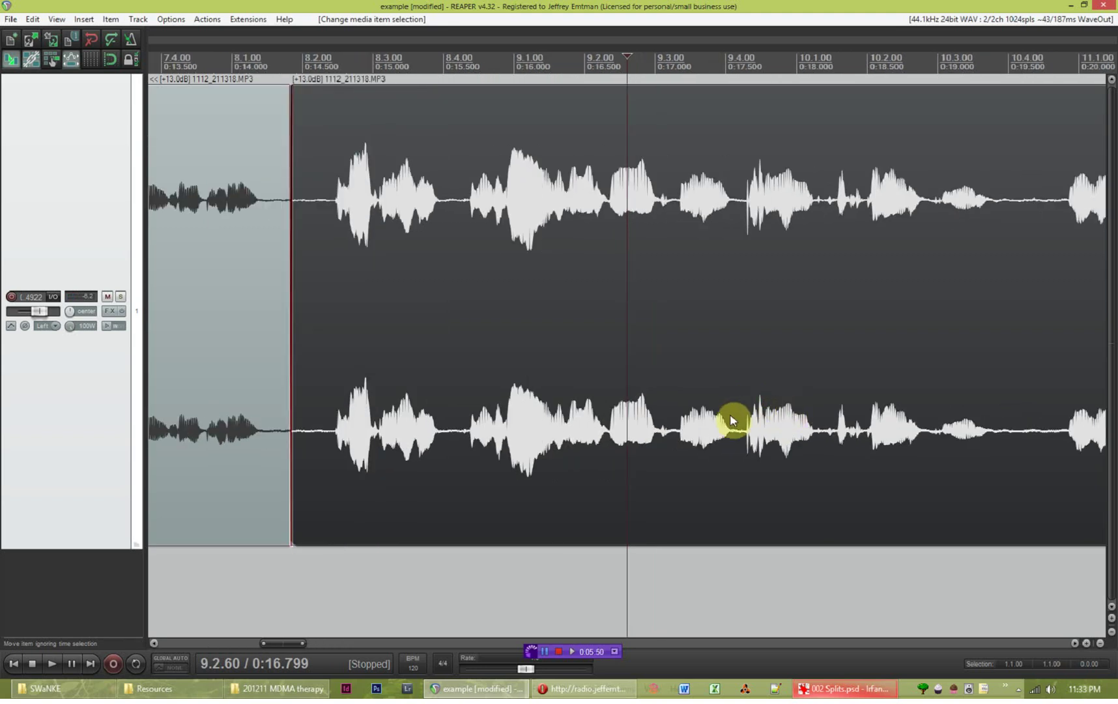
# Split the second piece at about 0:17.2 and 0:17.9, on either side of the short word.
pyautogui.click(678, 430)
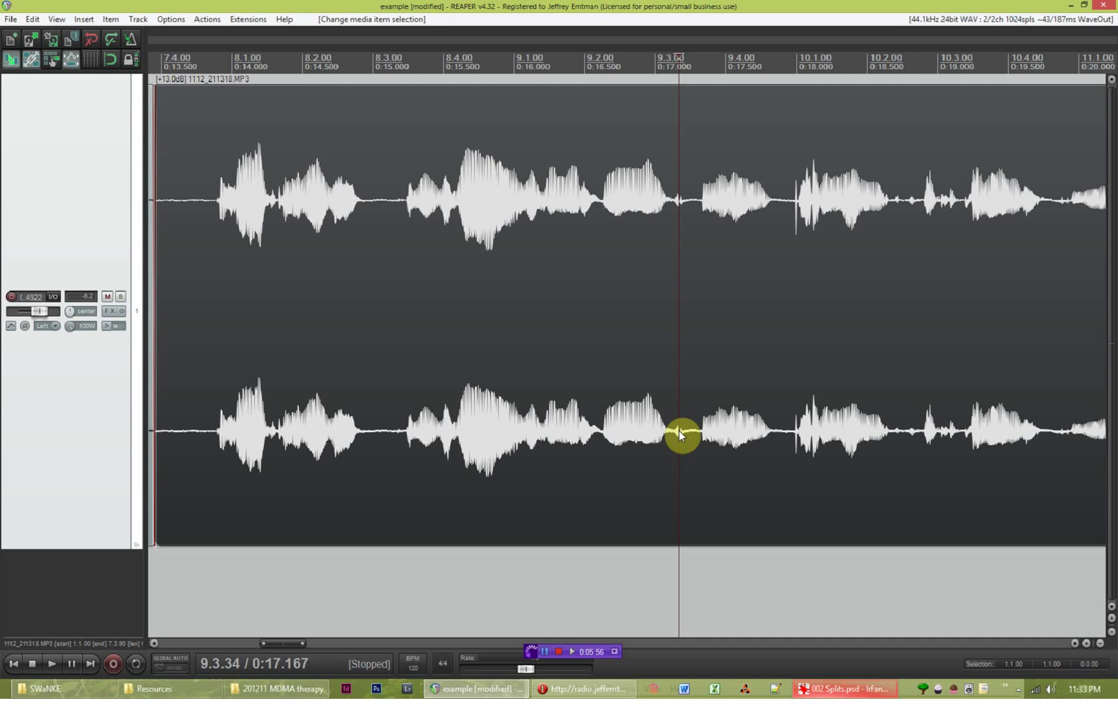
pyautogui.press('s')
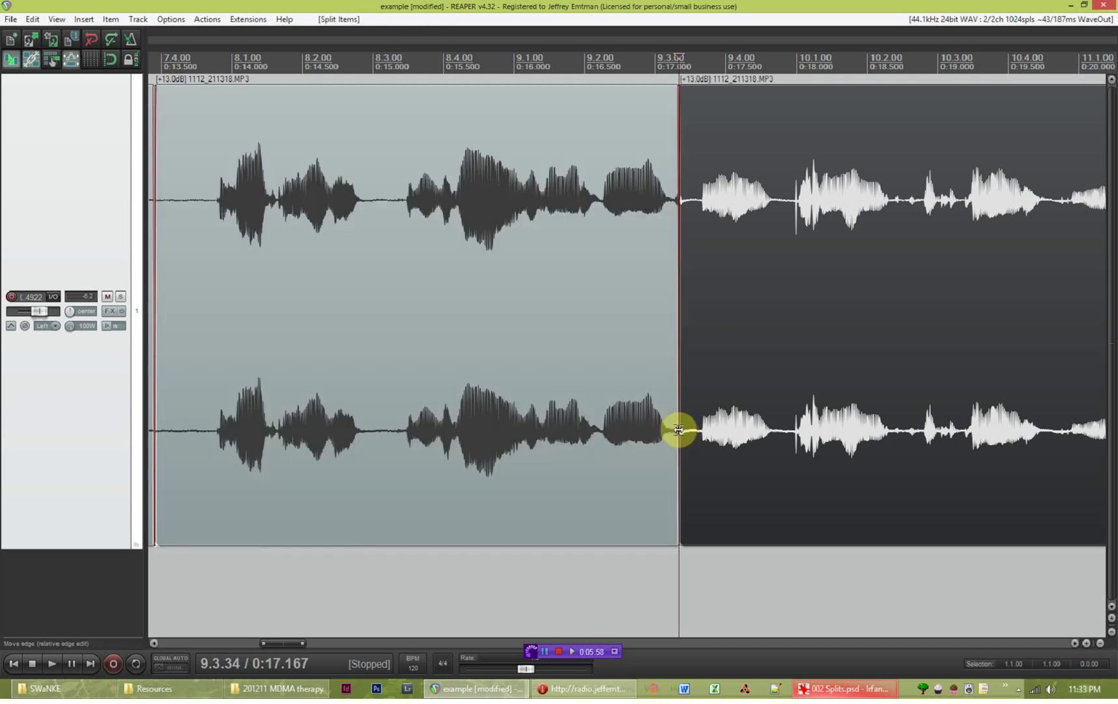
pyautogui.click(783, 430)
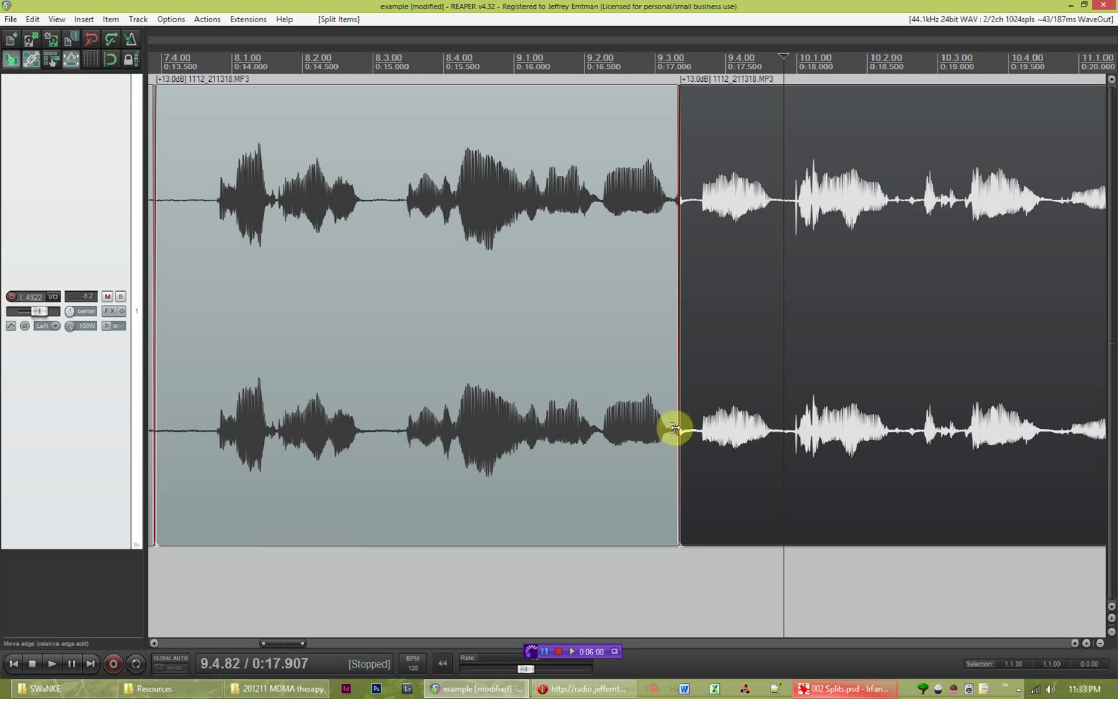
pyautogui.press('s')
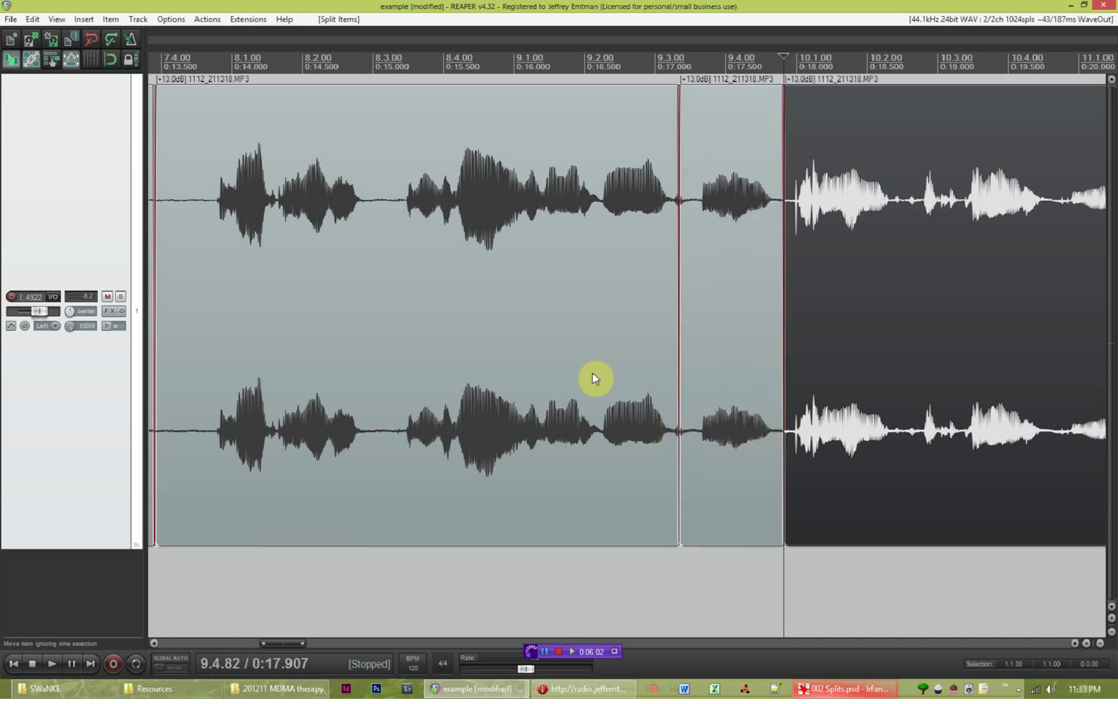
# Delete the isolated word and move the following piece back to close the gap, slightly overlapping the preceding piece.
pyautogui.click(727, 379)
pyautogui.press('Delete')
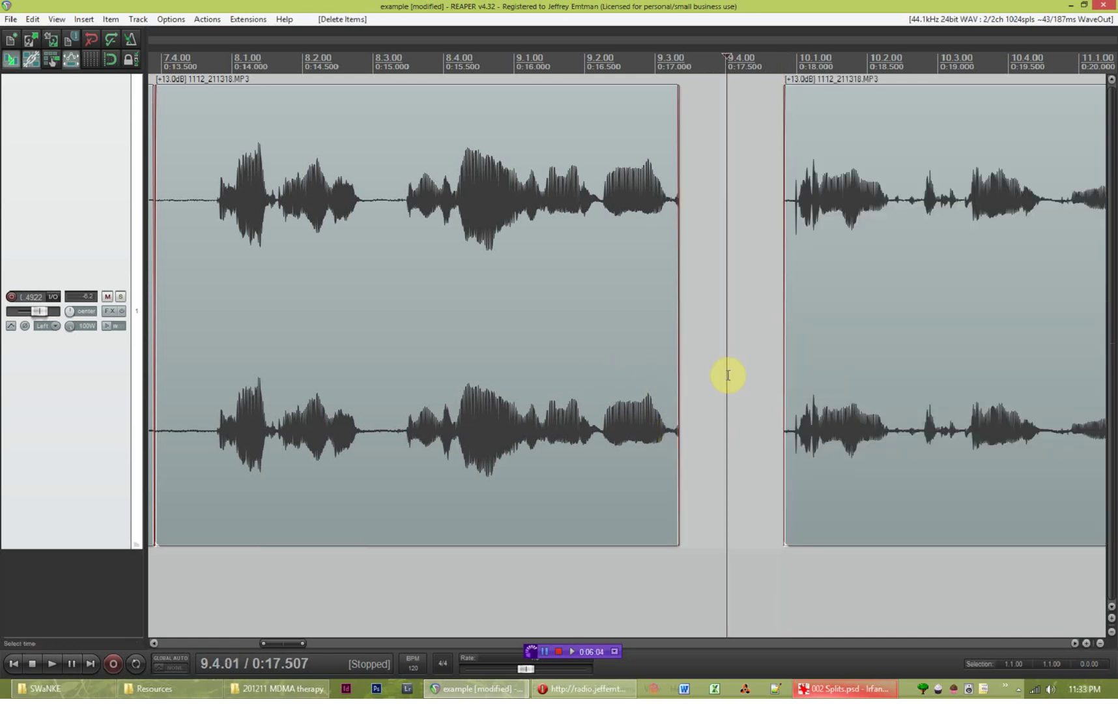
pyautogui.click(859, 178)
pyautogui.moveTo(859, 177); pyautogui.dragTo(744, 200)
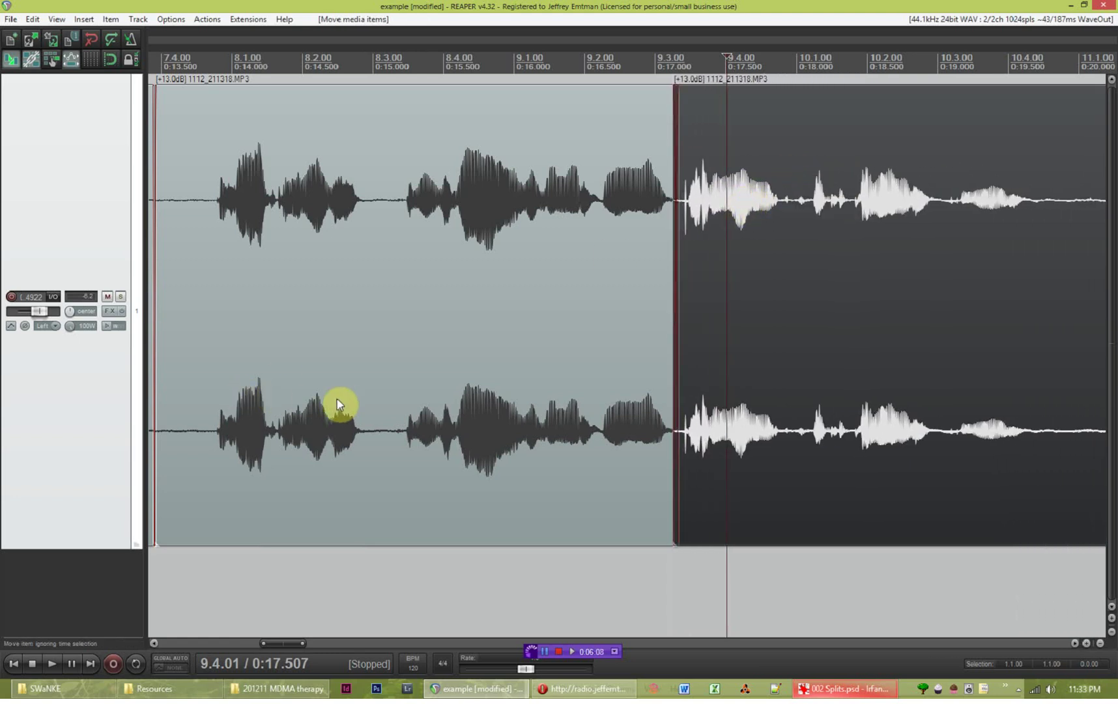
# Play across the new join from about 0:15.0 and stop playback.
pyautogui.click(369, 399)
pyautogui.press('space')
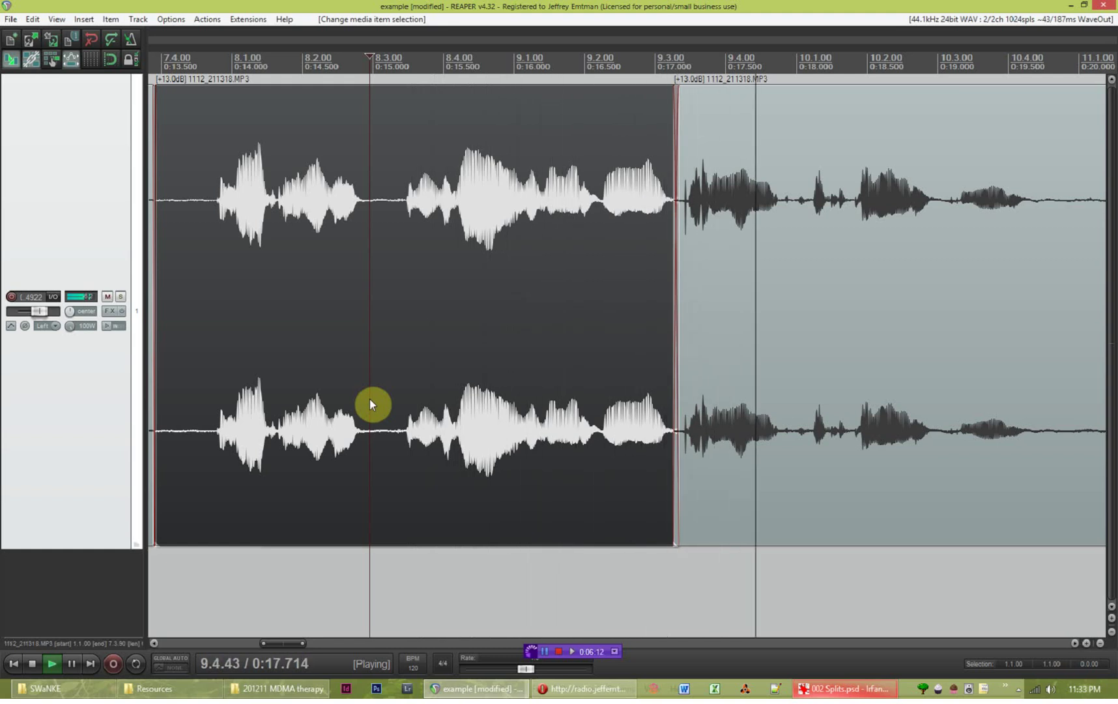
pyautogui.press('space')
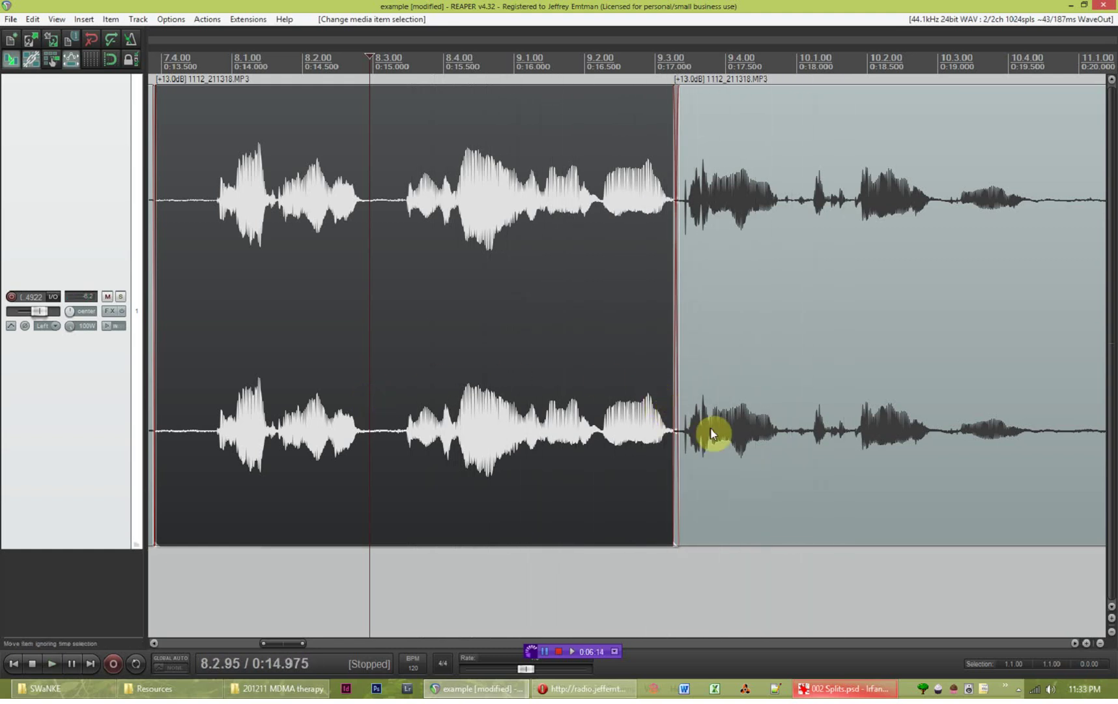
# Split the last piece at about 0:17.236, between the brief click after the crossfade and the start of the word.
pyautogui.click(692, 430)
pyautogui.scroll(10, 692, 430)
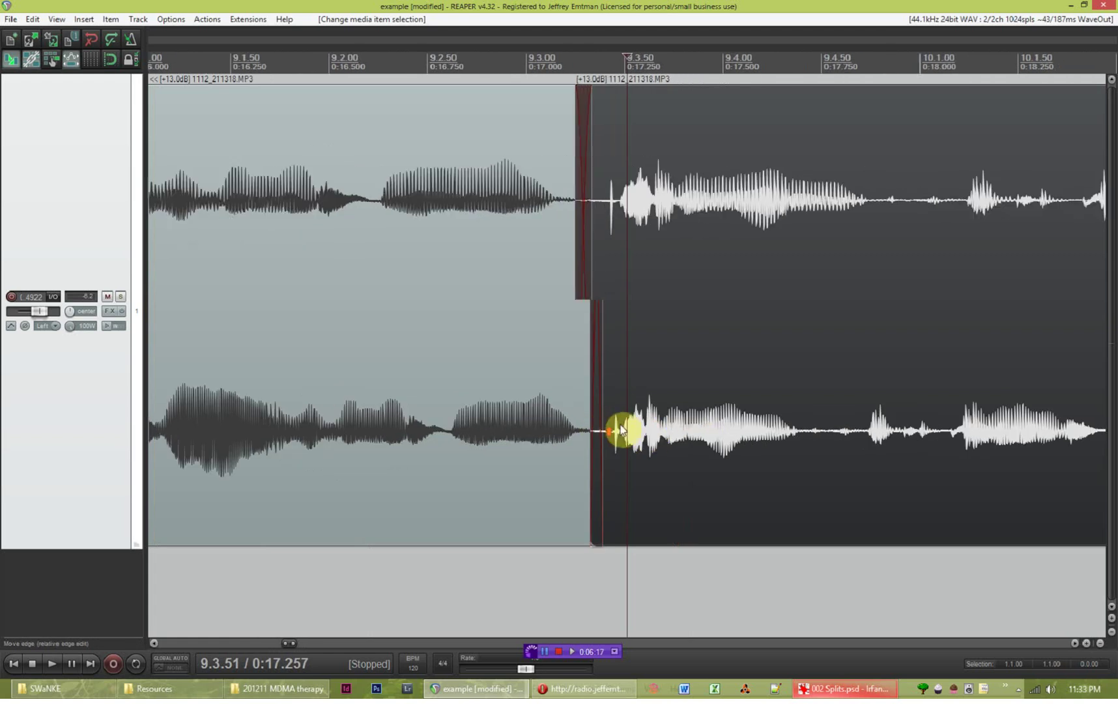
pyautogui.click(594, 430)
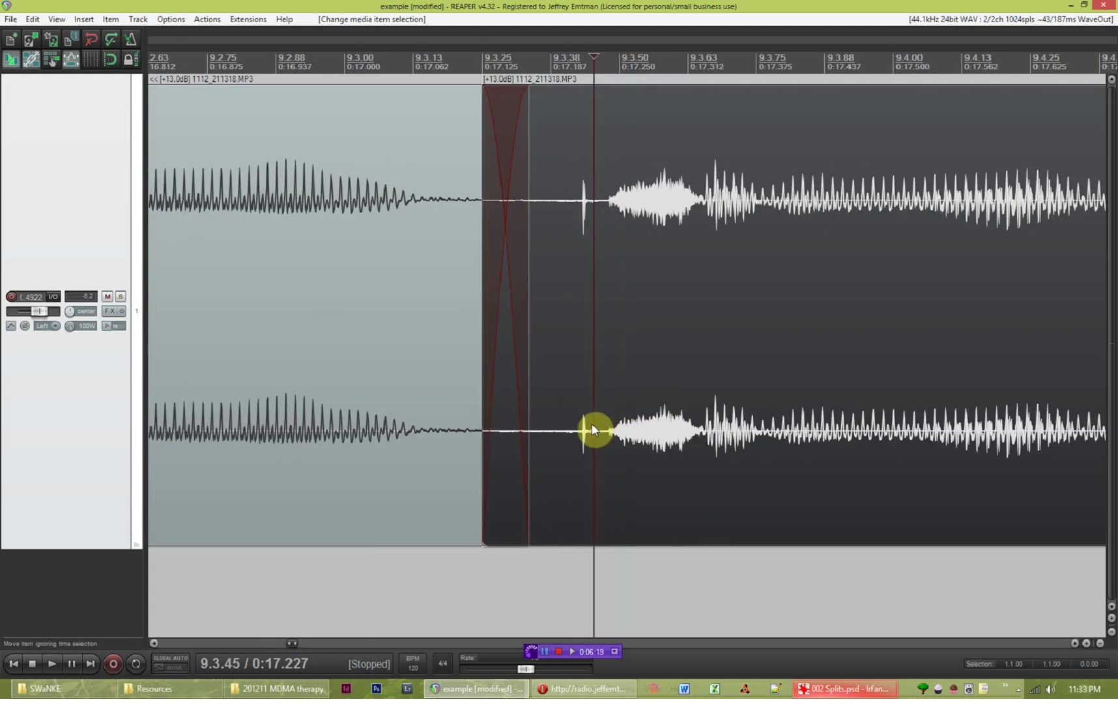
pyautogui.click(604, 431)
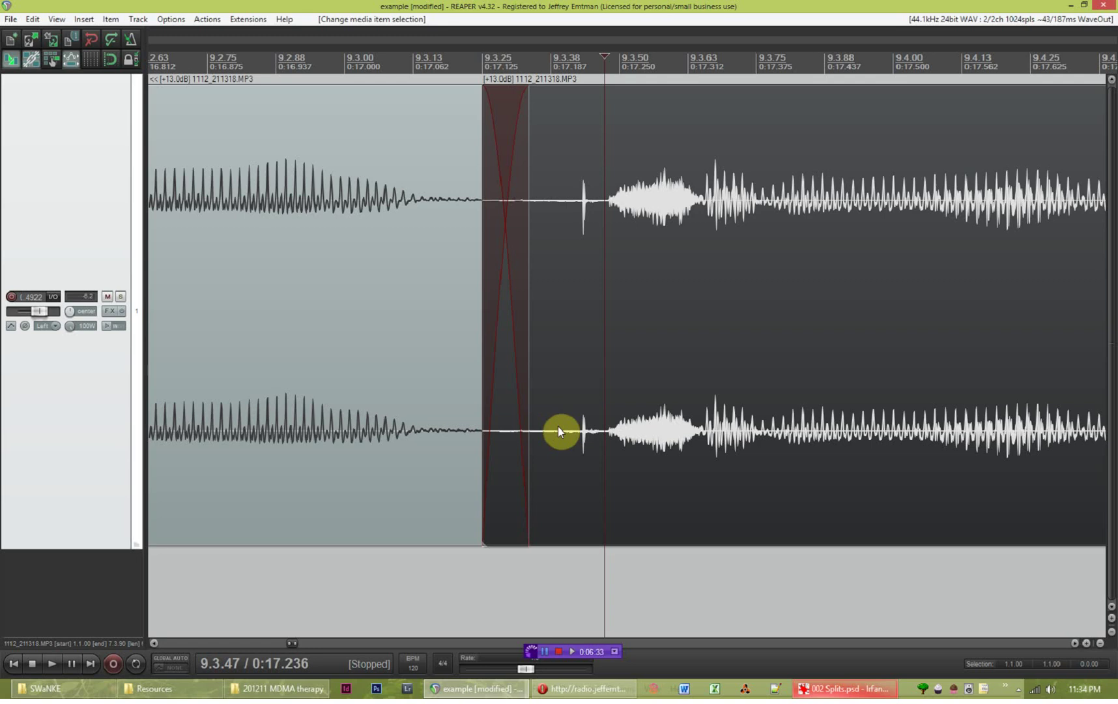
pyautogui.press('s')
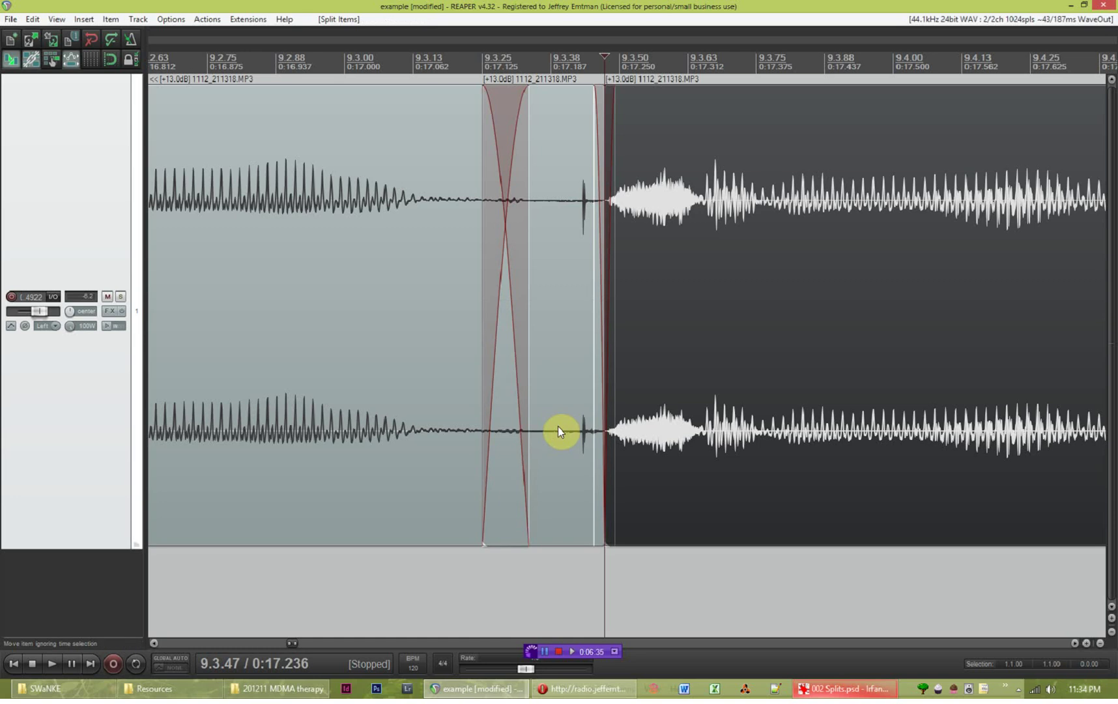
# Play the short piece containing the brief click, just before the last piece, and delete it.
pyautogui.click(567, 427)
pyautogui.press('space')
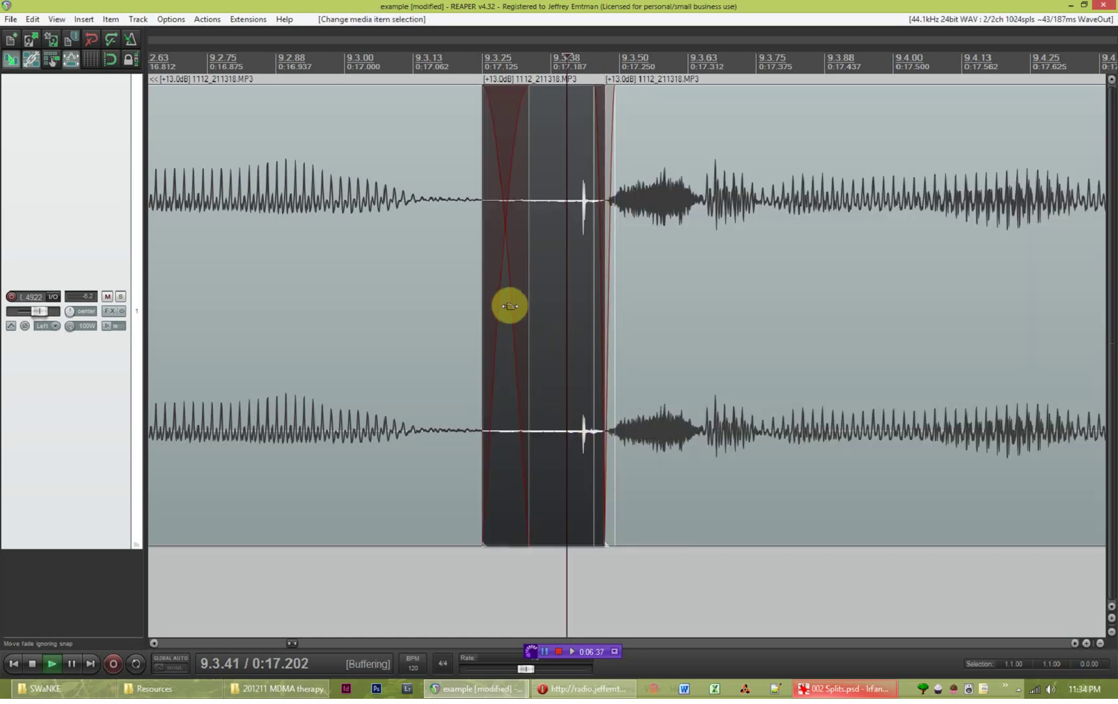
pyautogui.press('space')
pyautogui.press('space')
pyautogui.press('space')
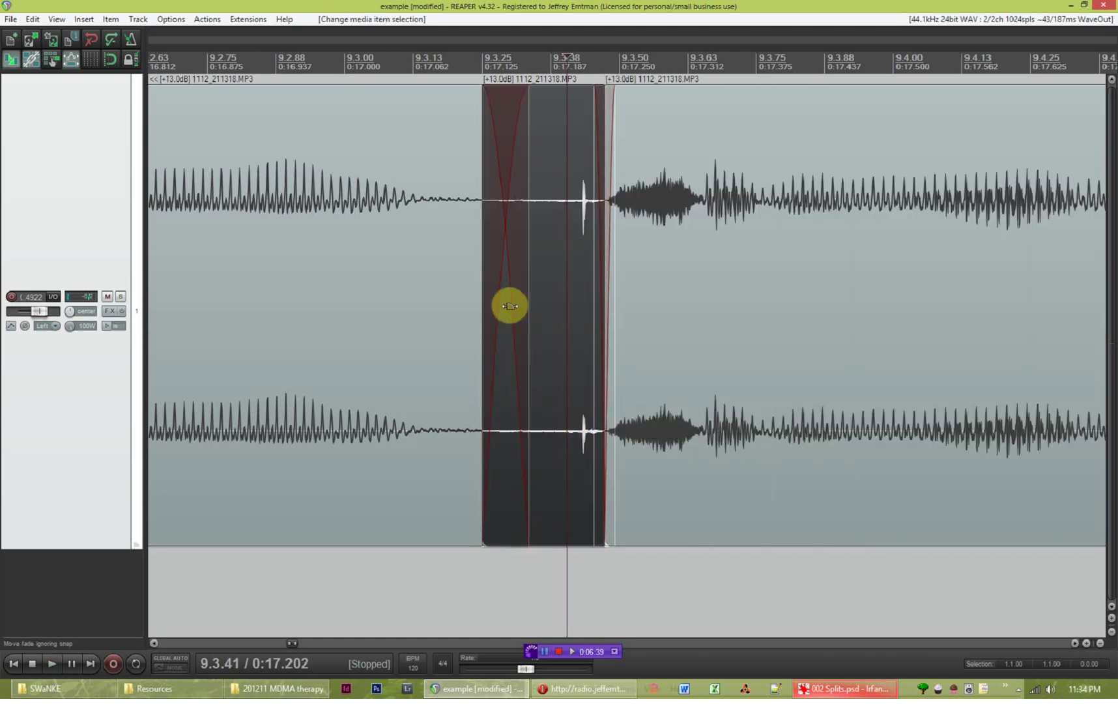
pyautogui.click(551, 303)
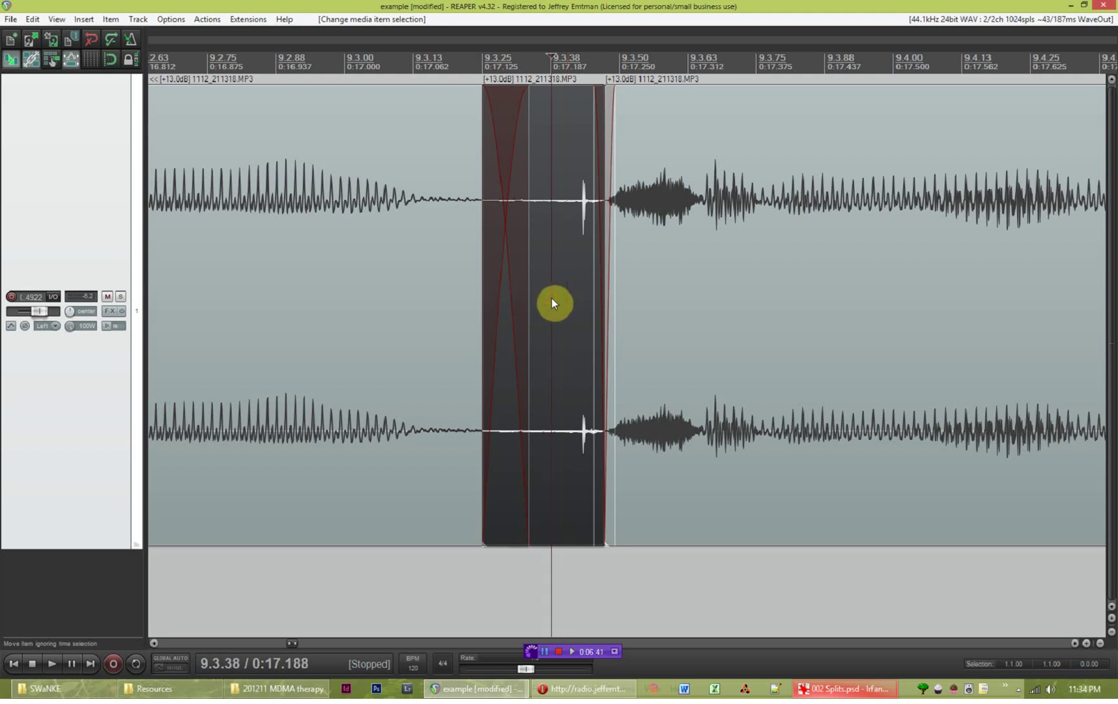
pyautogui.press('Delete')
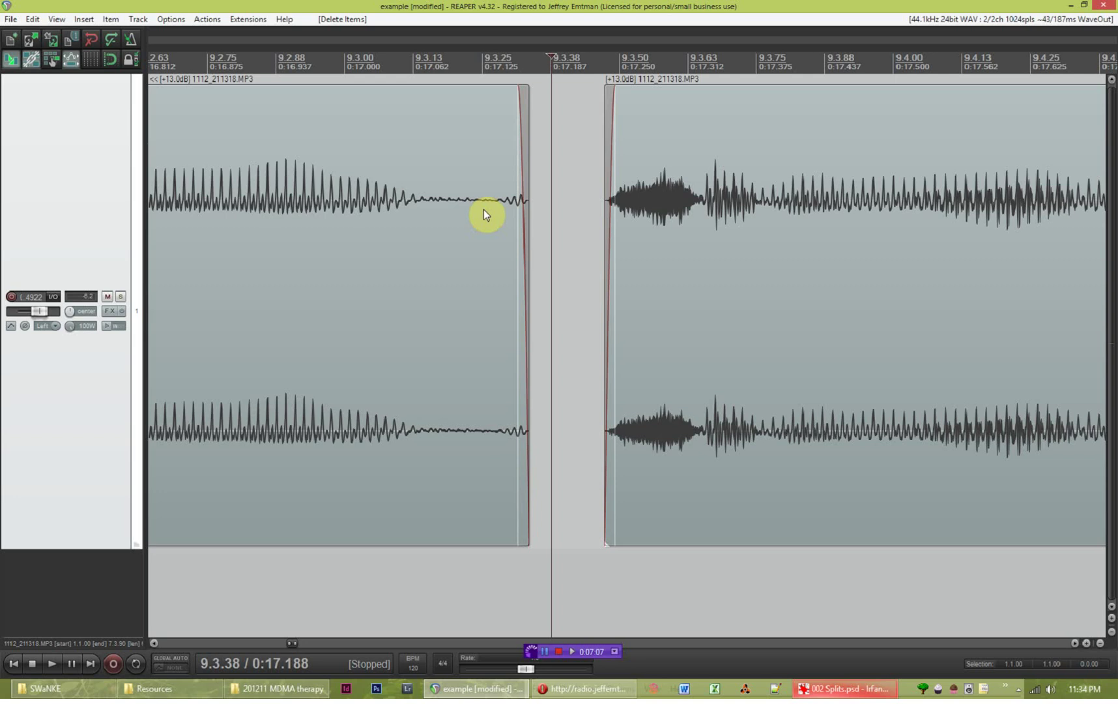
# Split the piece before the gap at about 0:17.04 and delete its quiet tail.
pyautogui.click(384, 201)
pyautogui.press('s')
pyautogui.click(430, 238)
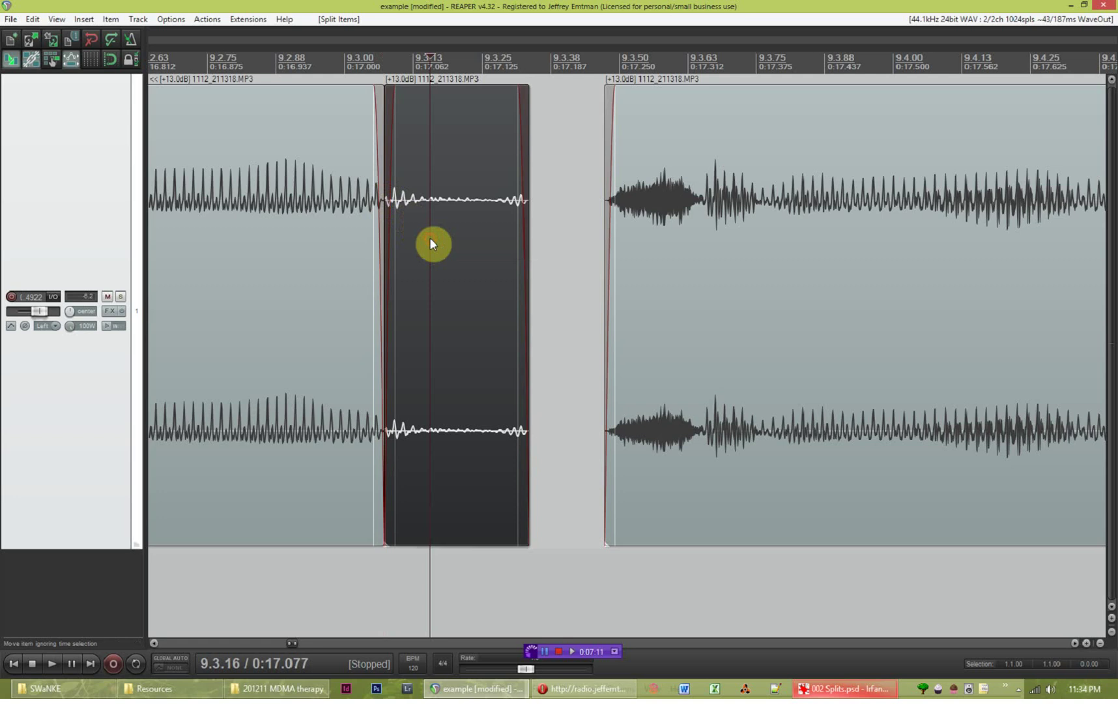
pyautogui.press('Delete')
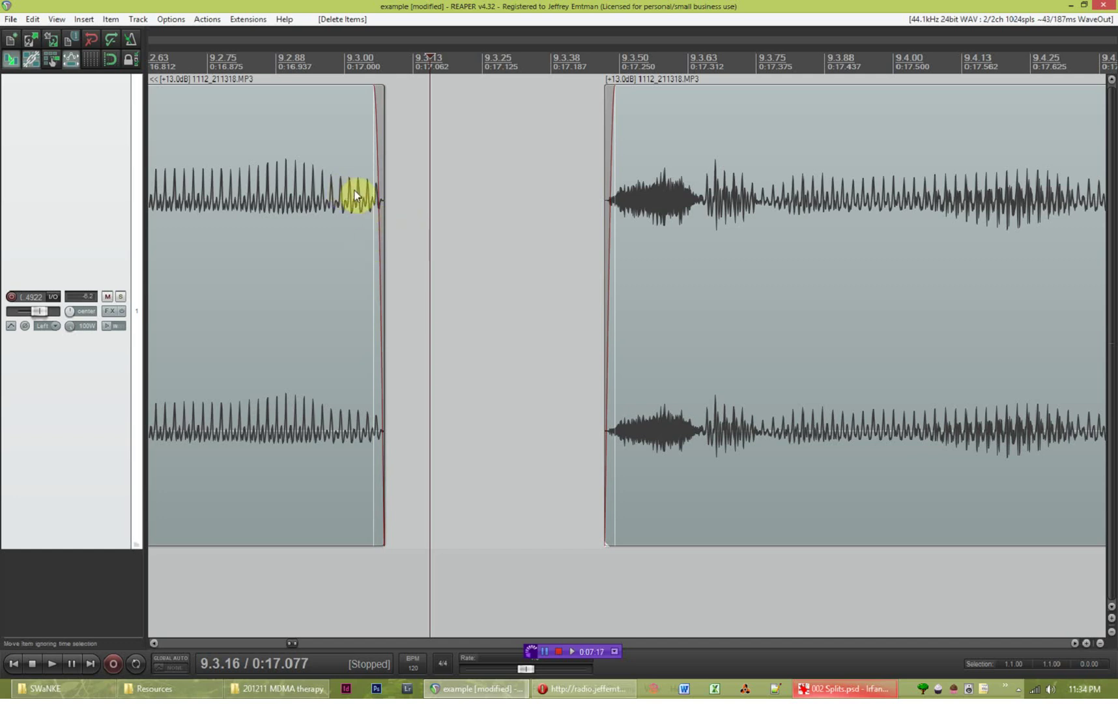
# Extend the end of the piece before the gap to about 0:17.105 and lengthen its fade-out slightly.
pyautogui.click(384, 290)
pyautogui.moveTo(391, 290); pyautogui.dragTo(462, 293)
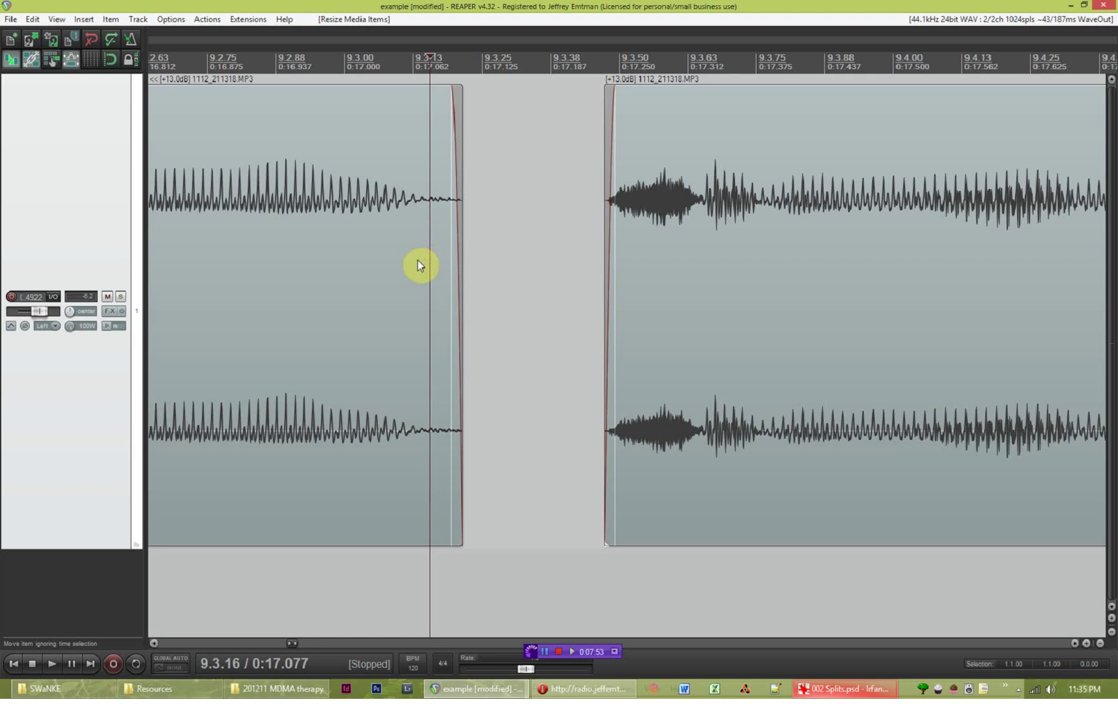
pyautogui.moveTo(462, 293)
pyautogui.mouseDown()
pyautogui.moveTo(481, 292)
pyautogui.moveTo(486, 302)
pyautogui.moveTo(459, 307)
pyautogui.moveTo(473, 305)
pyautogui.mouseUp()
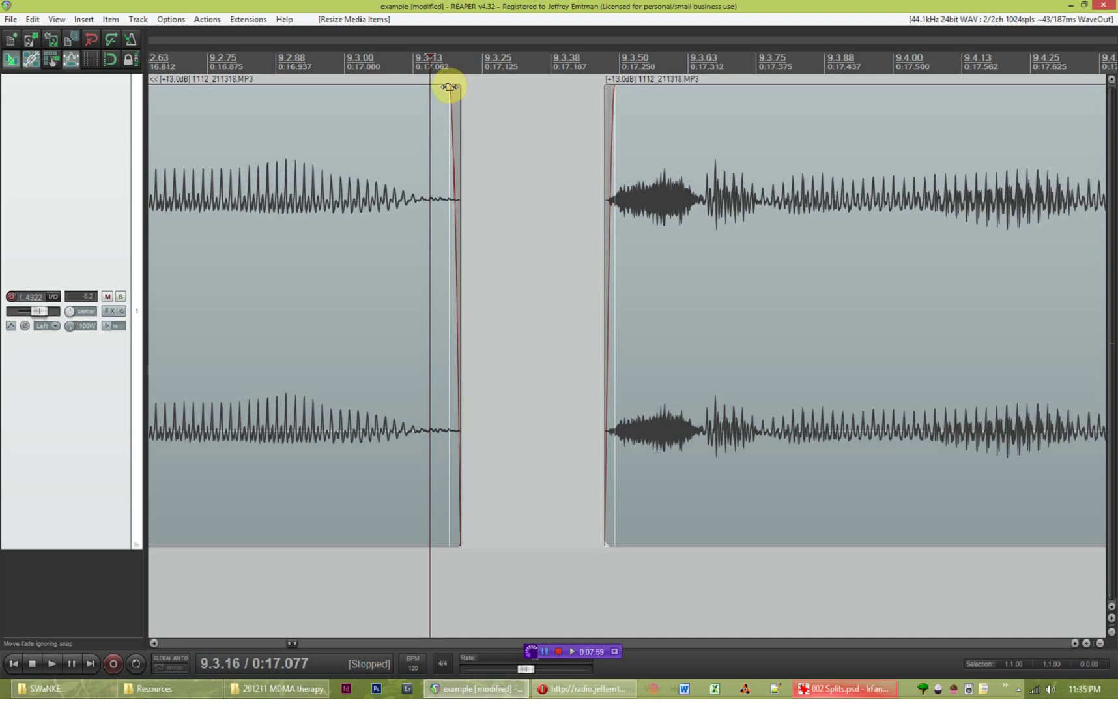
pyautogui.moveTo(449, 86)
pyautogui.mouseDown()
pyautogui.moveTo(217, 99)
pyautogui.moveTo(350, 100)
pyautogui.moveTo(444, 83)
pyautogui.mouseUp()
# Try lowering the item volume of the piece before the gap to 0 dB, and undo the change.
pyautogui.click(400, 295)
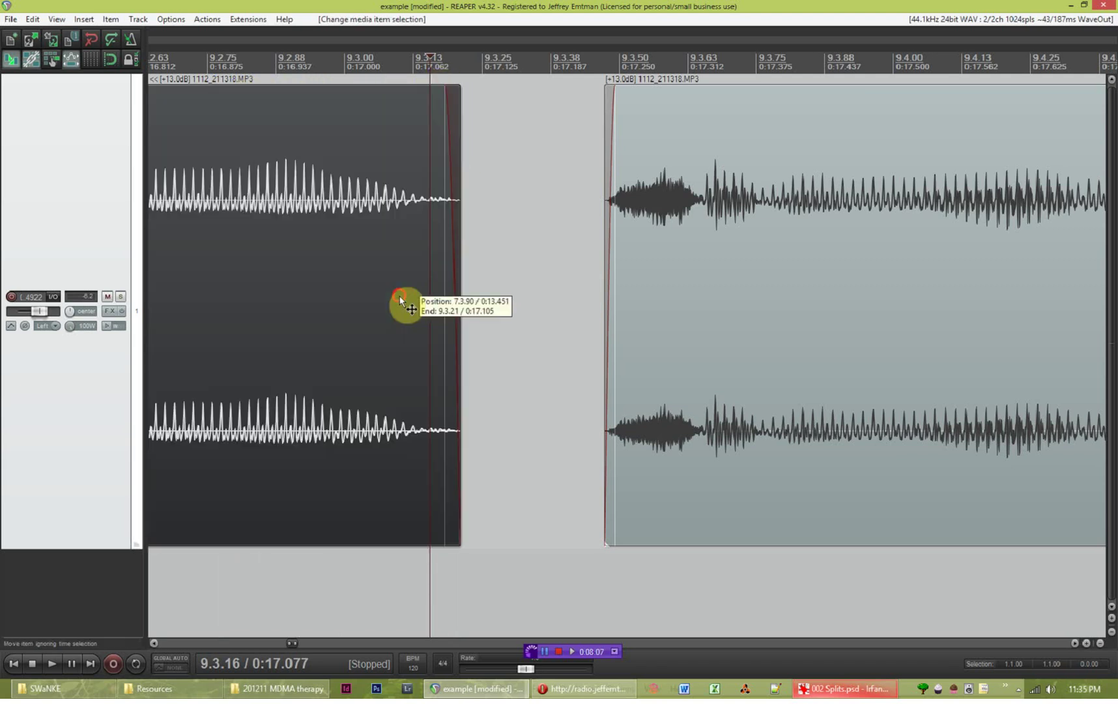
pyautogui.click(817, 305)
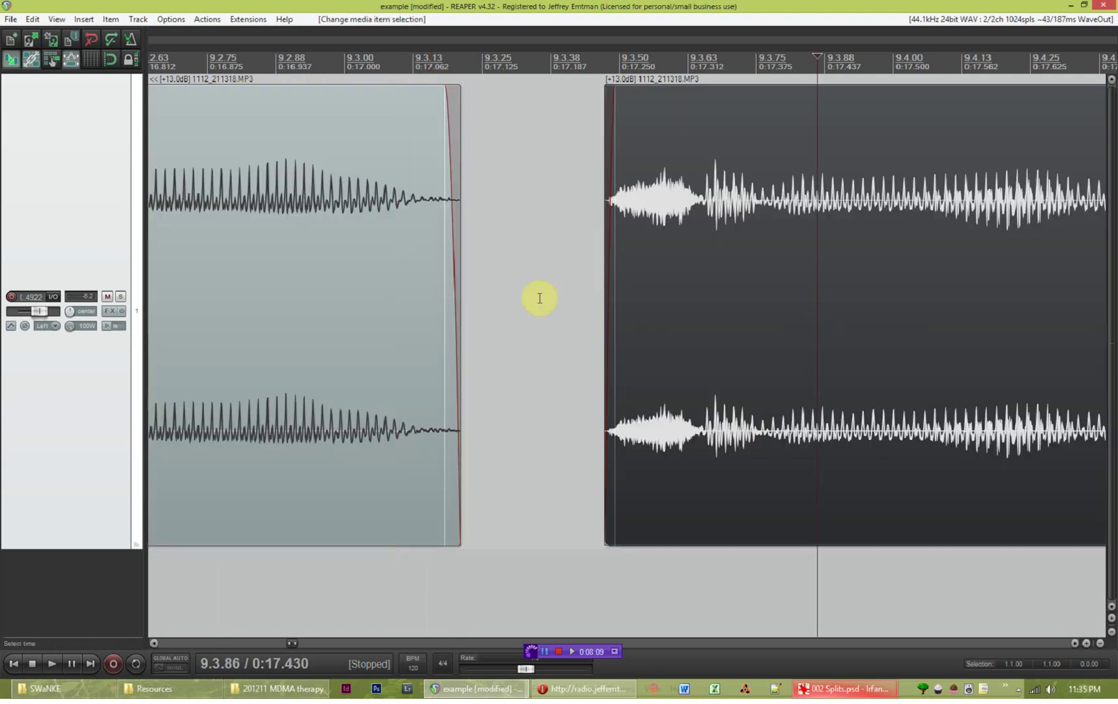
pyautogui.click(407, 307)
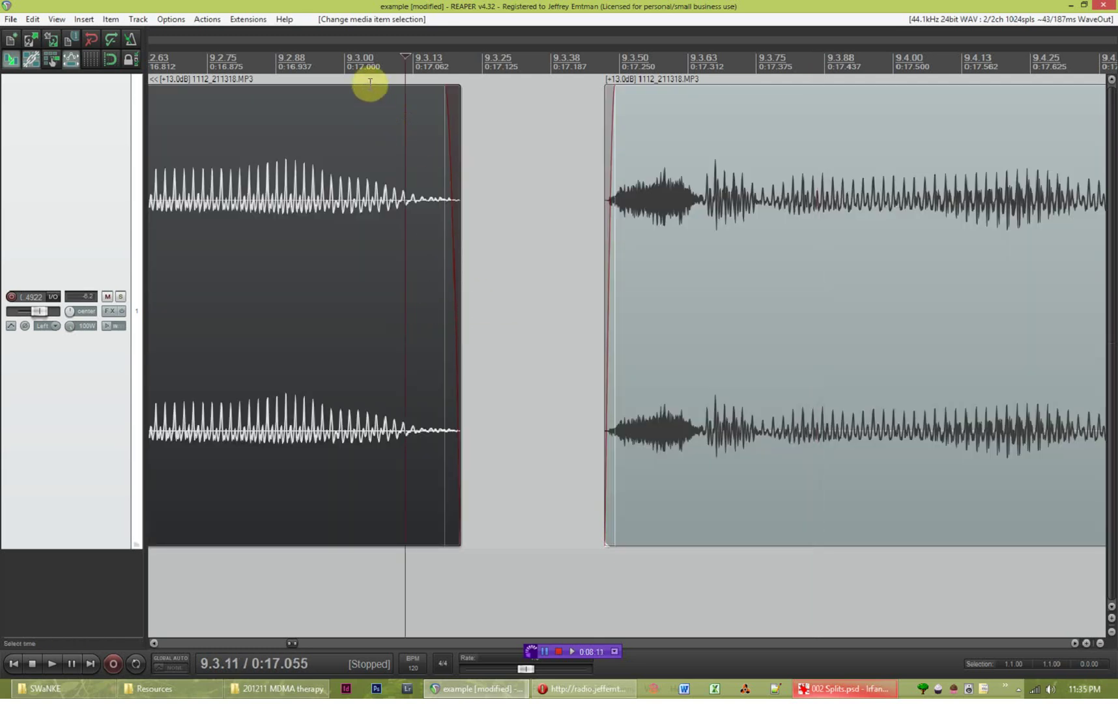
pyautogui.moveTo(370, 85); pyautogui.dragTo(365, 112)
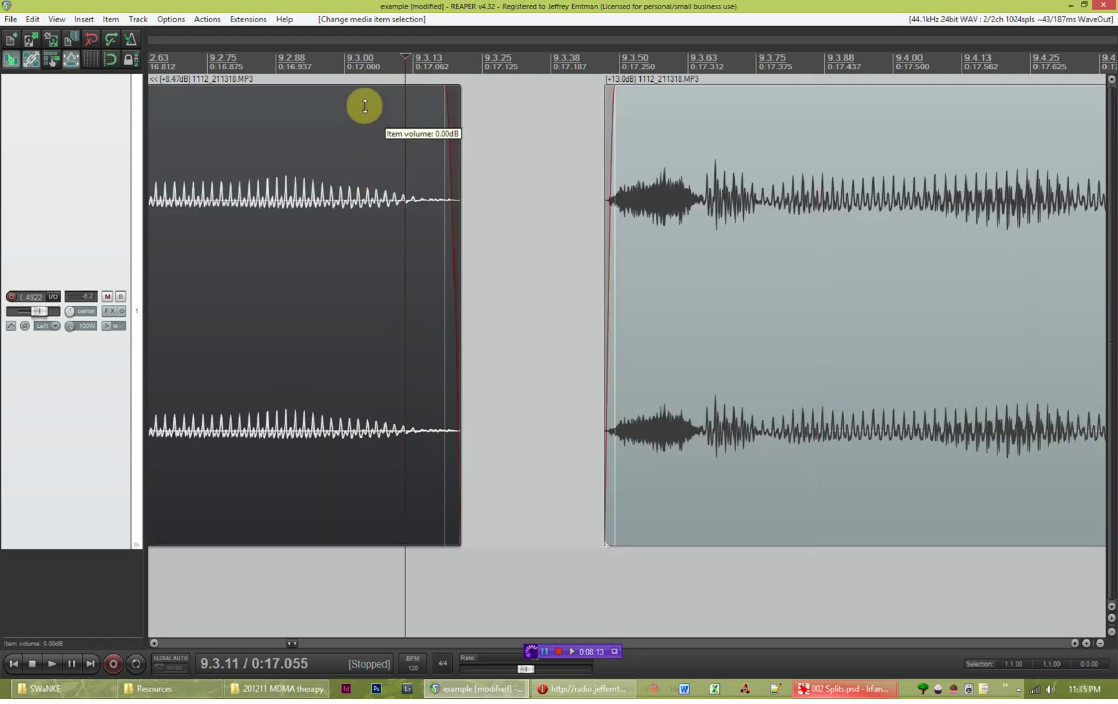
pyautogui.hotkey('ctrl', 'z')
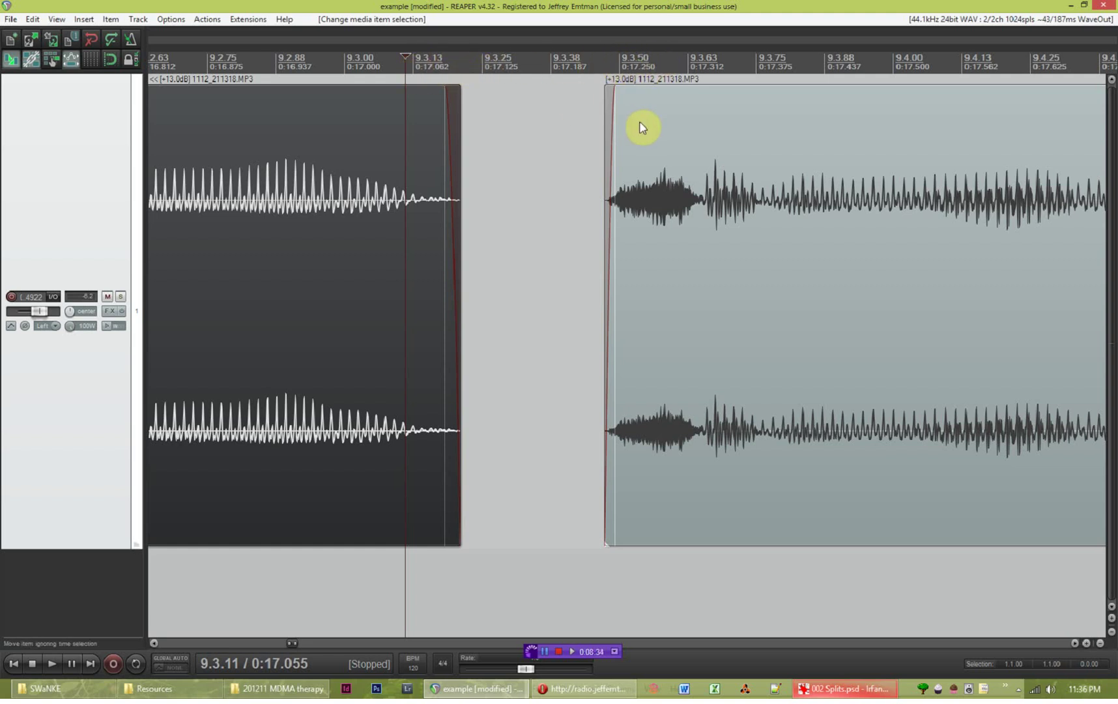
# Move the following piece back to slightly overlap the preceding one and play the join from about 0:16.7.
pyautogui.moveTo(702, 139); pyautogui.dragTo(544, 164)
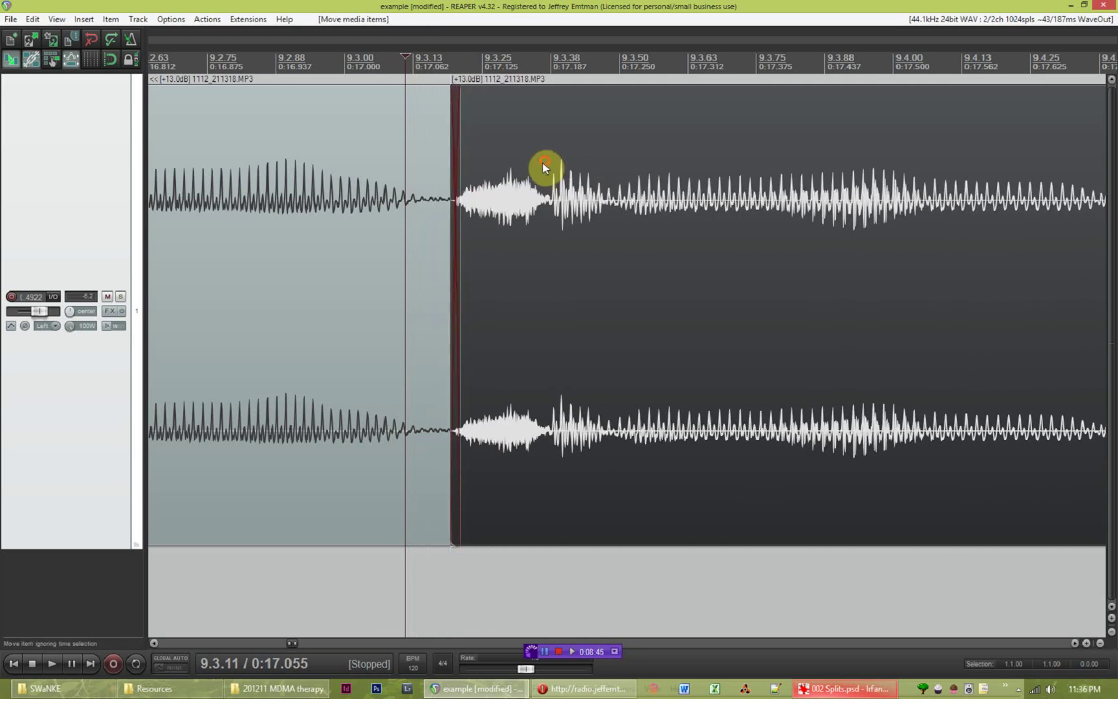
pyautogui.scroll(-3, 427, 320)
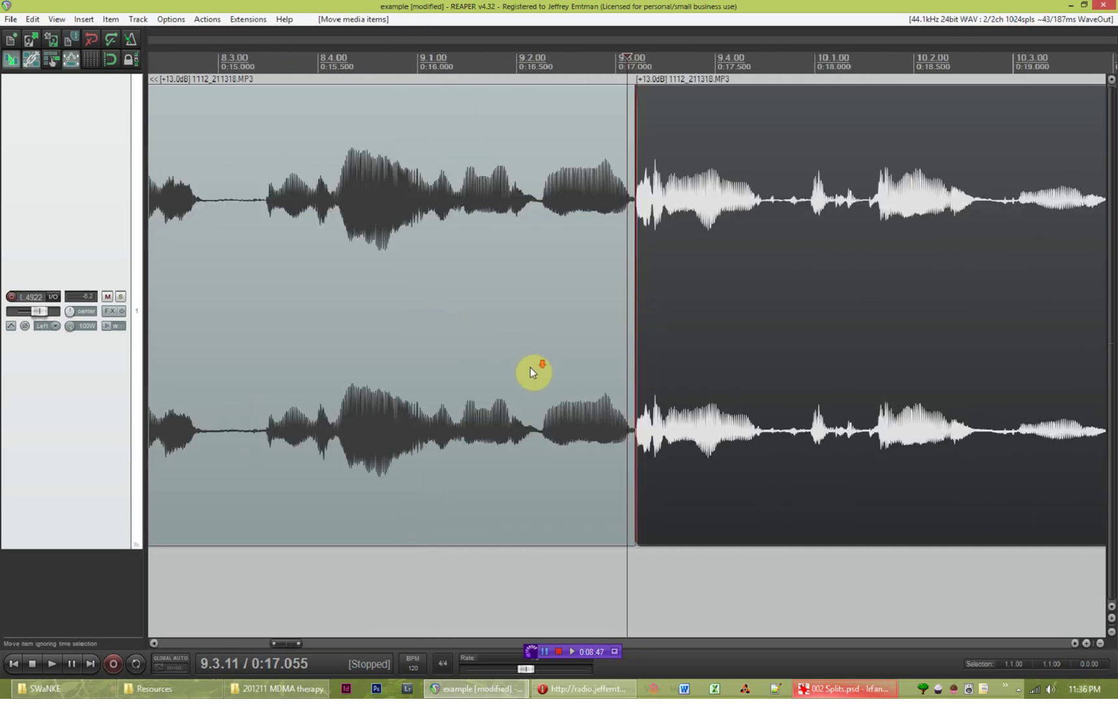
pyautogui.scroll(-1, 616, 495)
pyautogui.click(574, 577)
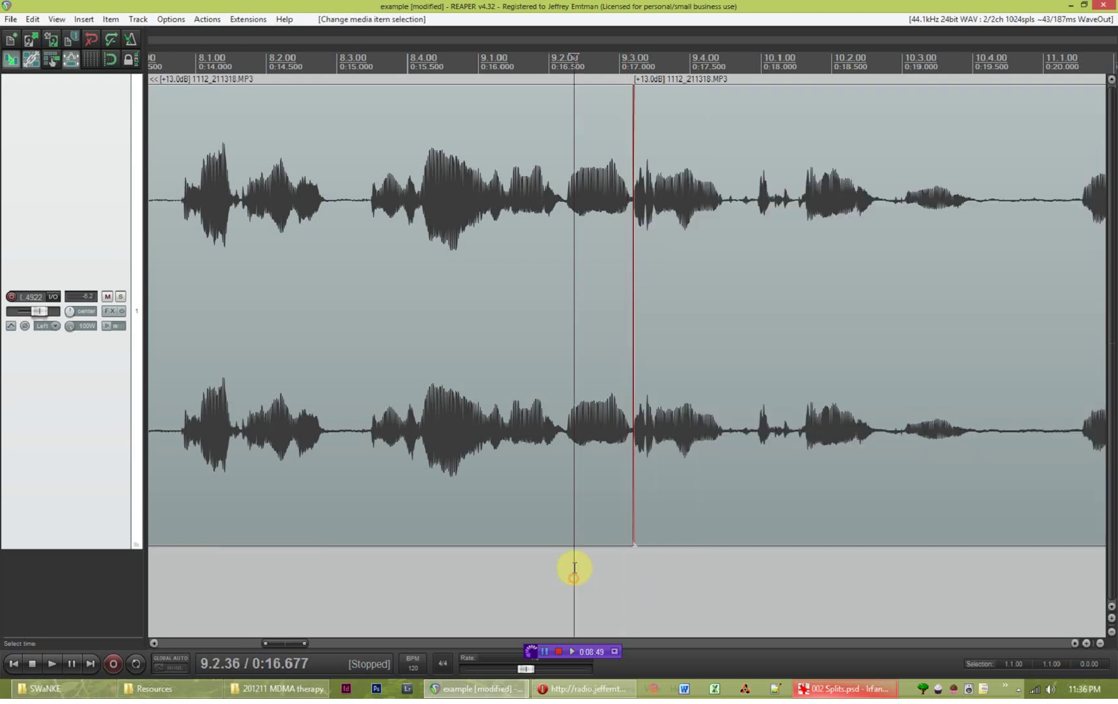
pyautogui.press('space')
pyautogui.press('space')
# Replay the join, shift the following piece about 0.05 s later, and play the section again.
pyautogui.scroll(3, 737, 368)
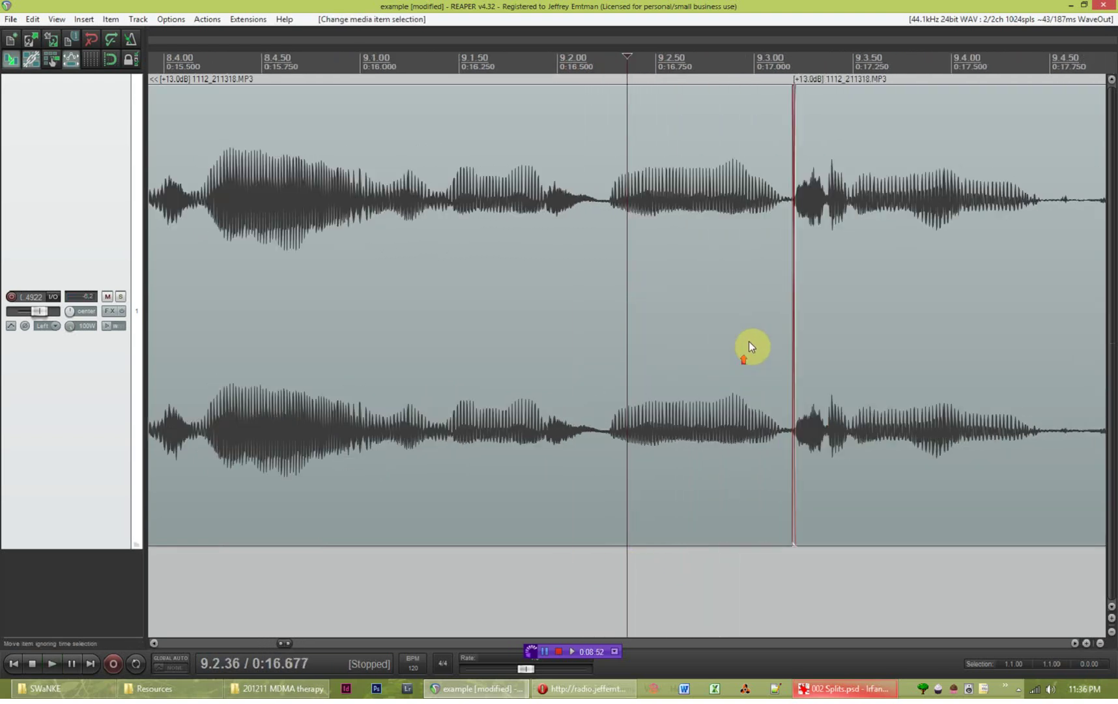
pyautogui.press('space')
pyautogui.press('space')
pyautogui.moveTo(850, 115); pyautogui.dragTo(872, 116)
pyautogui.press('space')
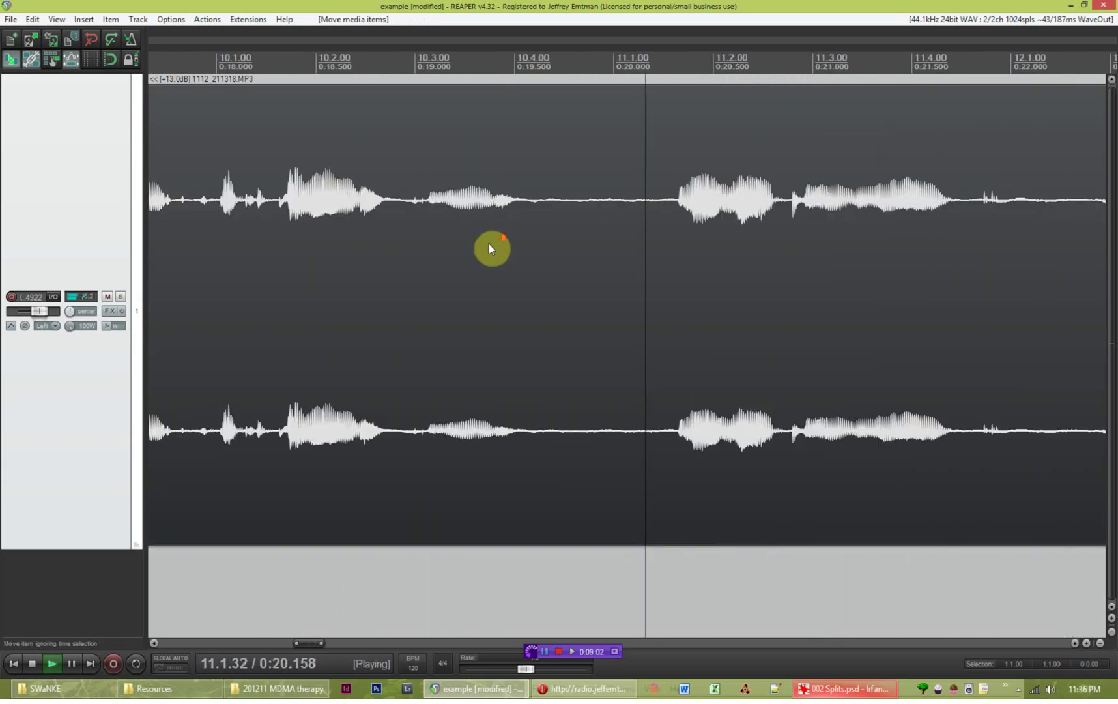
# Split the last piece at about 0:22.1 and 0:24.6, around the isolated word, and delete the section between.
pyautogui.scroll(-6, 488, 246)
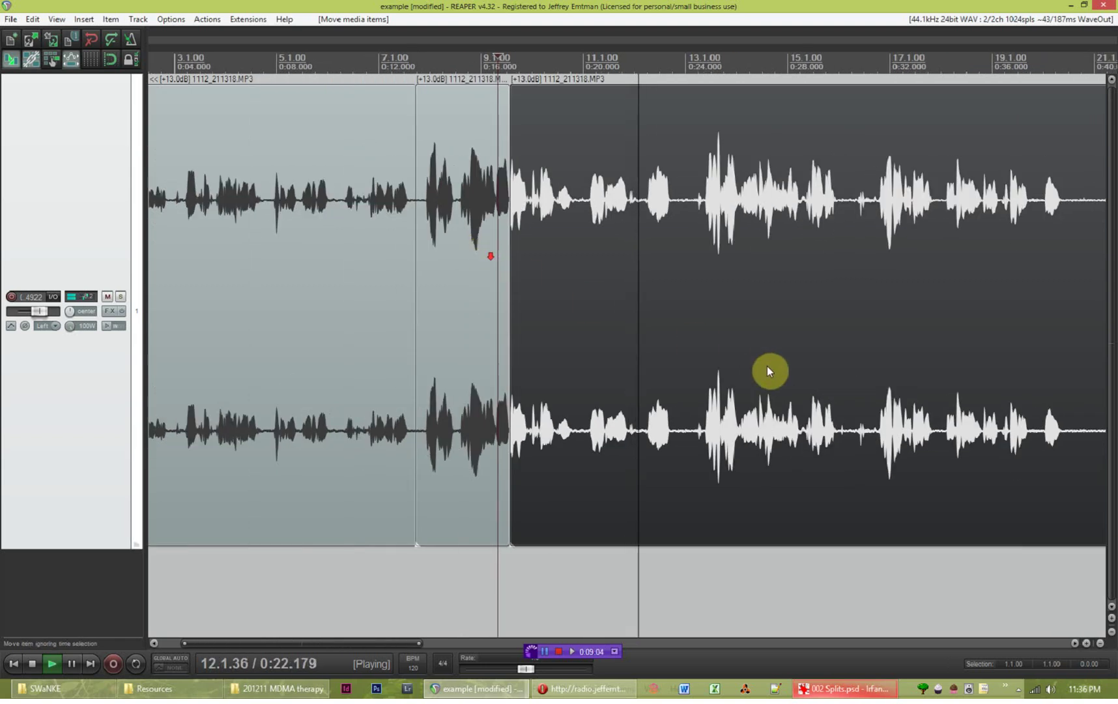
pyautogui.scroll(3, 743, 387)
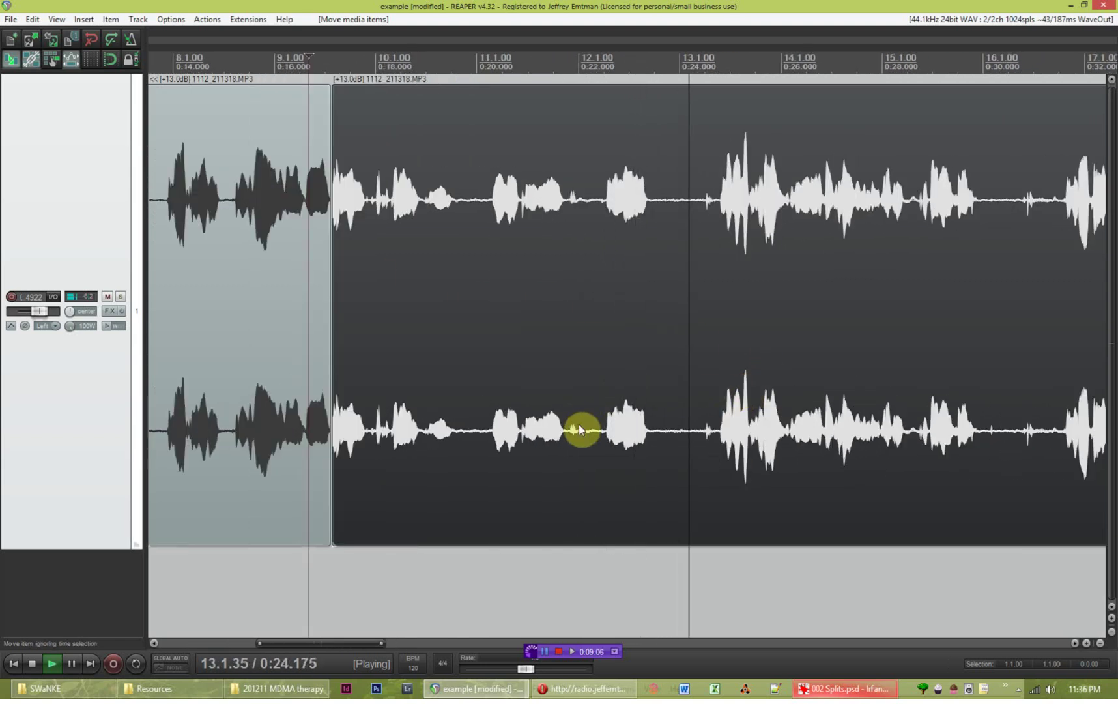
pyautogui.click(578, 427)
pyautogui.click(584, 431)
pyautogui.press('space')
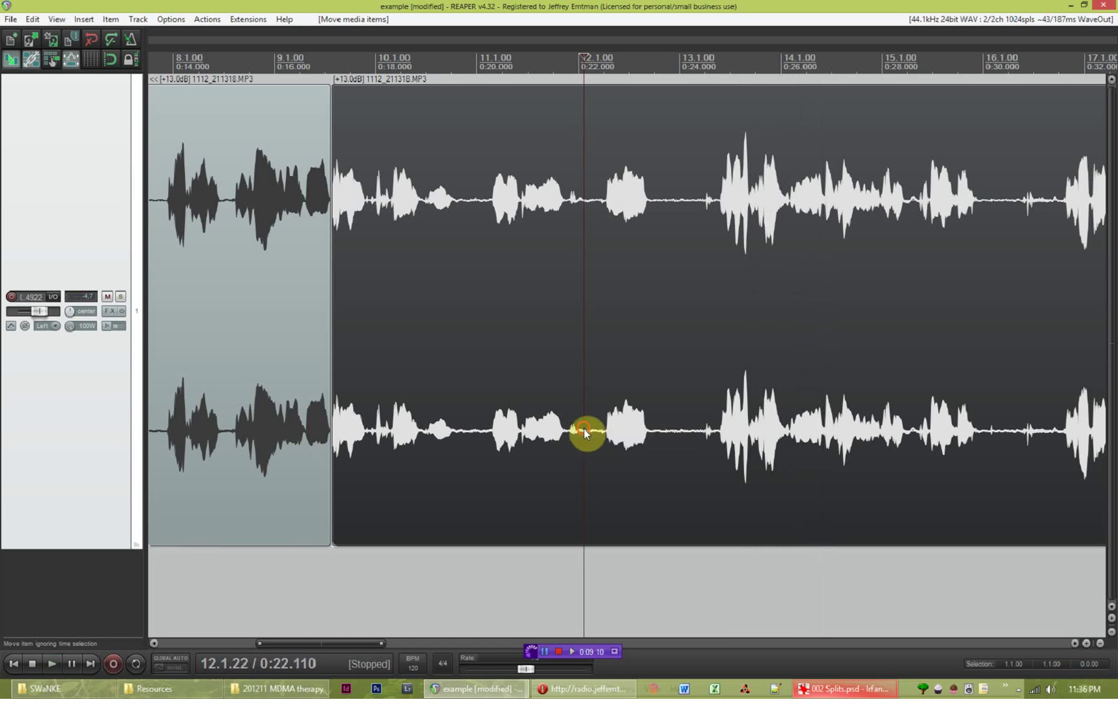
pyautogui.press('s')
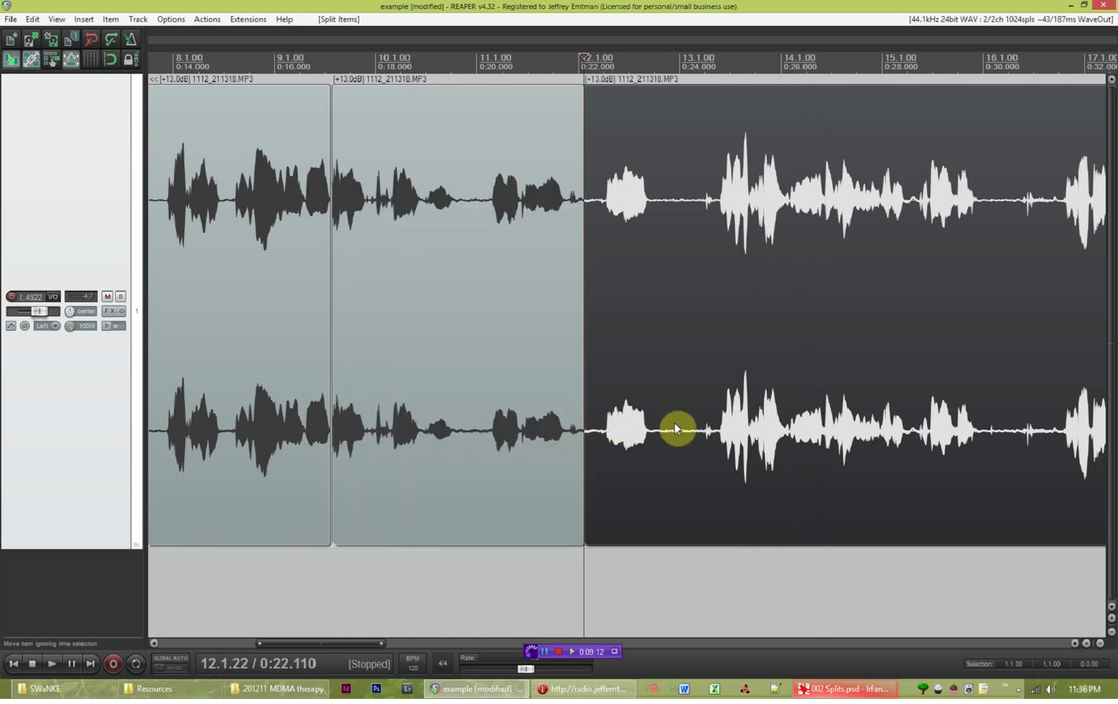
pyautogui.click(710, 430)
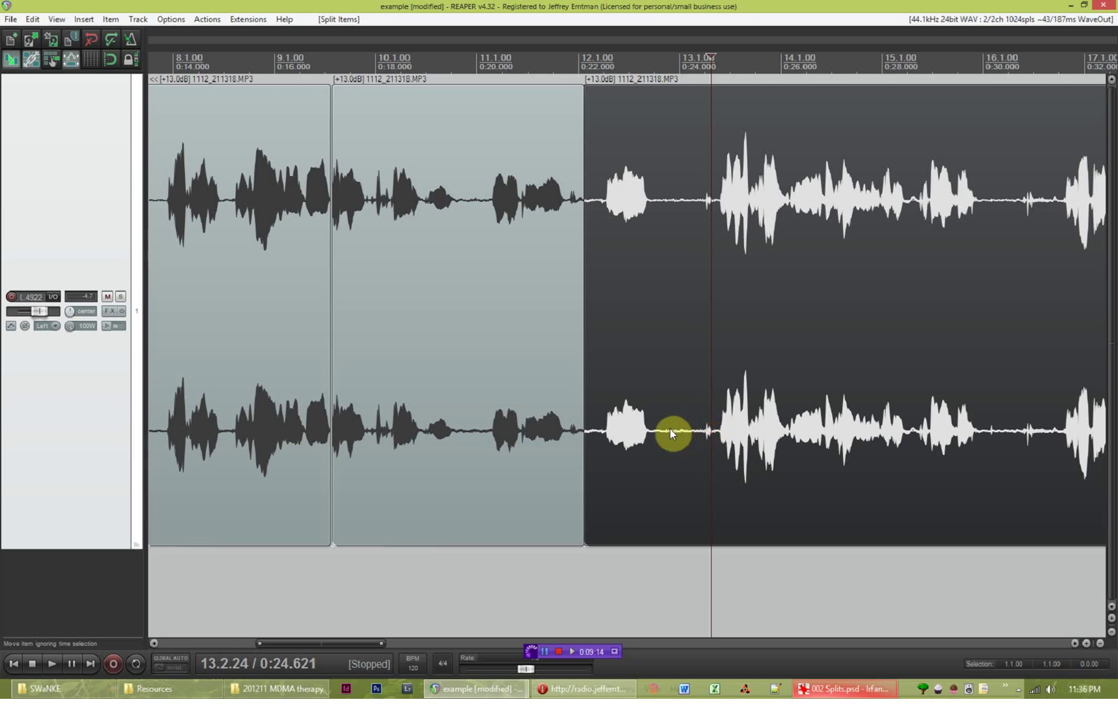
pyautogui.press('s')
pyautogui.click(661, 430)
pyautogui.press('Delete')
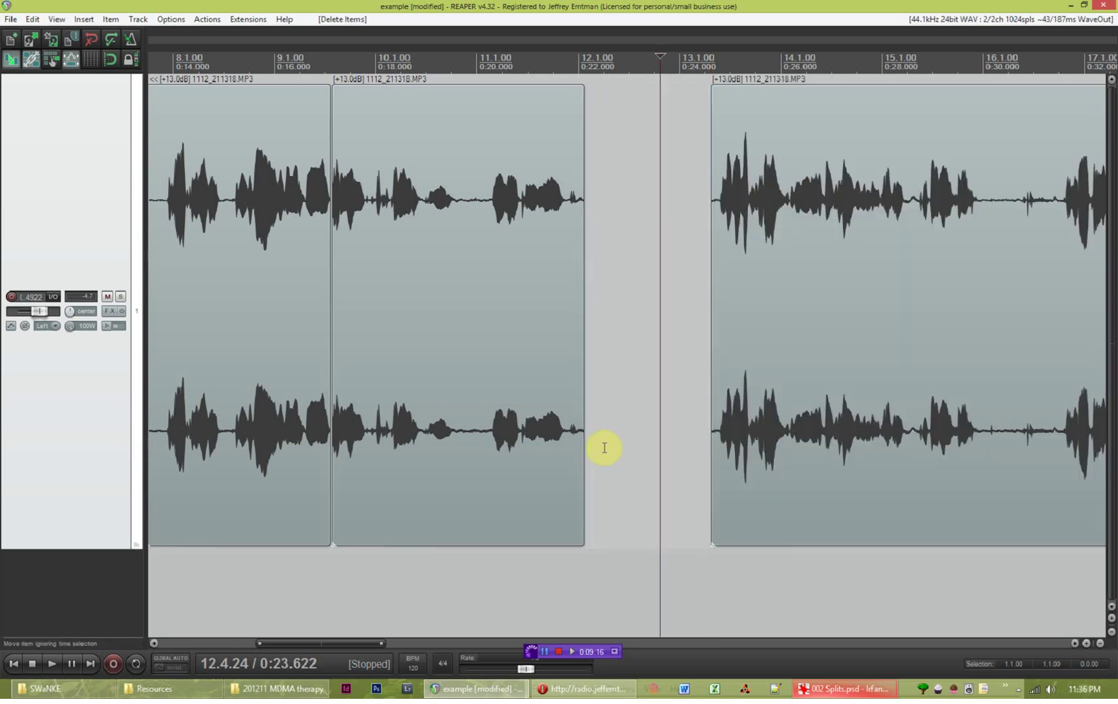
# Move the last piece back to close the gap at about 0:22.1 and play across the join from about 0:21.5.
pyautogui.moveTo(803, 137); pyautogui.dragTo(671, 143)
pyautogui.click(552, 573)
pyautogui.press('space')
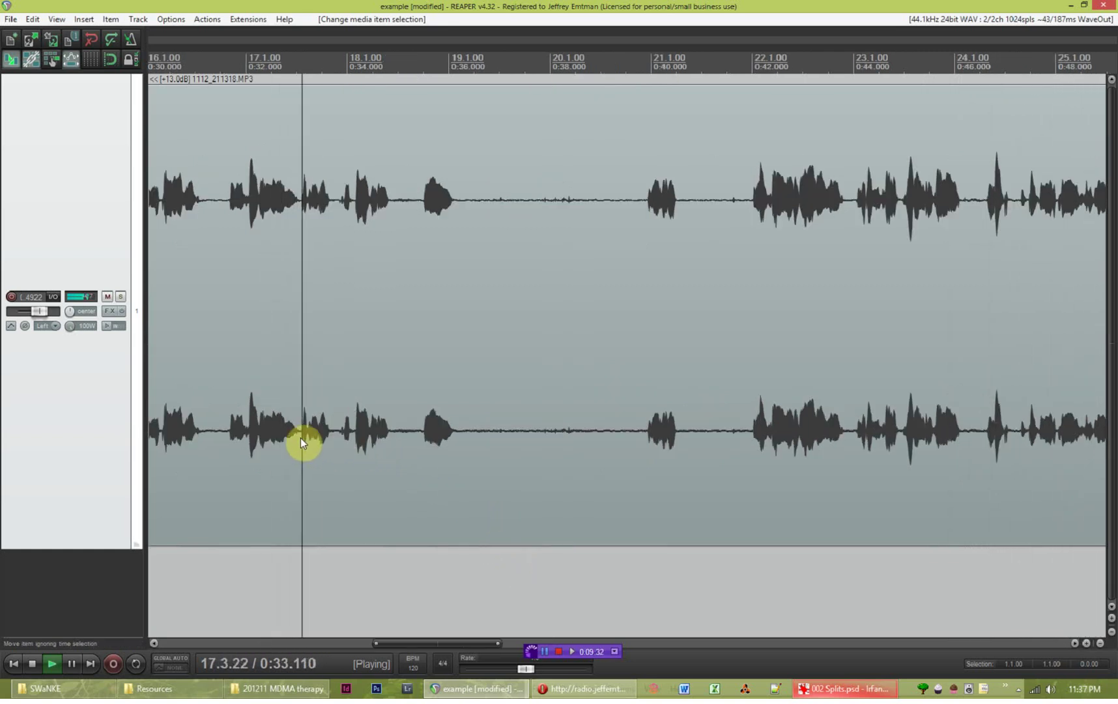
pyautogui.press('space')
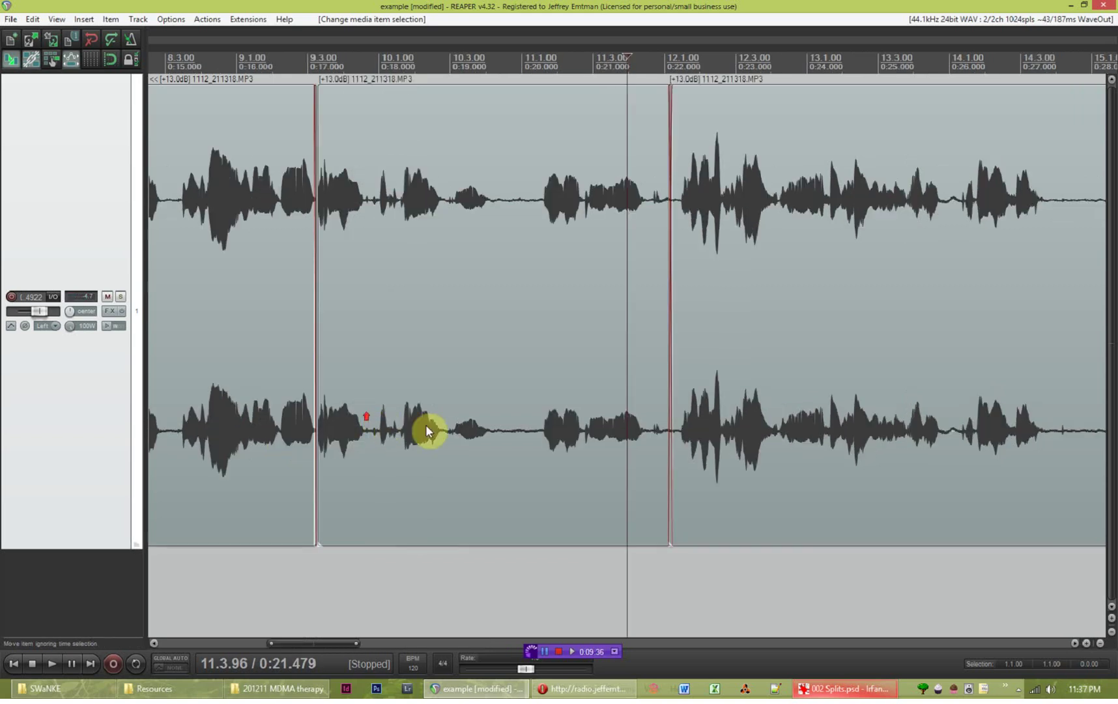
# Listen to the last piece from about 0:32.9 to examine the group of short words there.
pyautogui.scroll(-4, 418, 430)
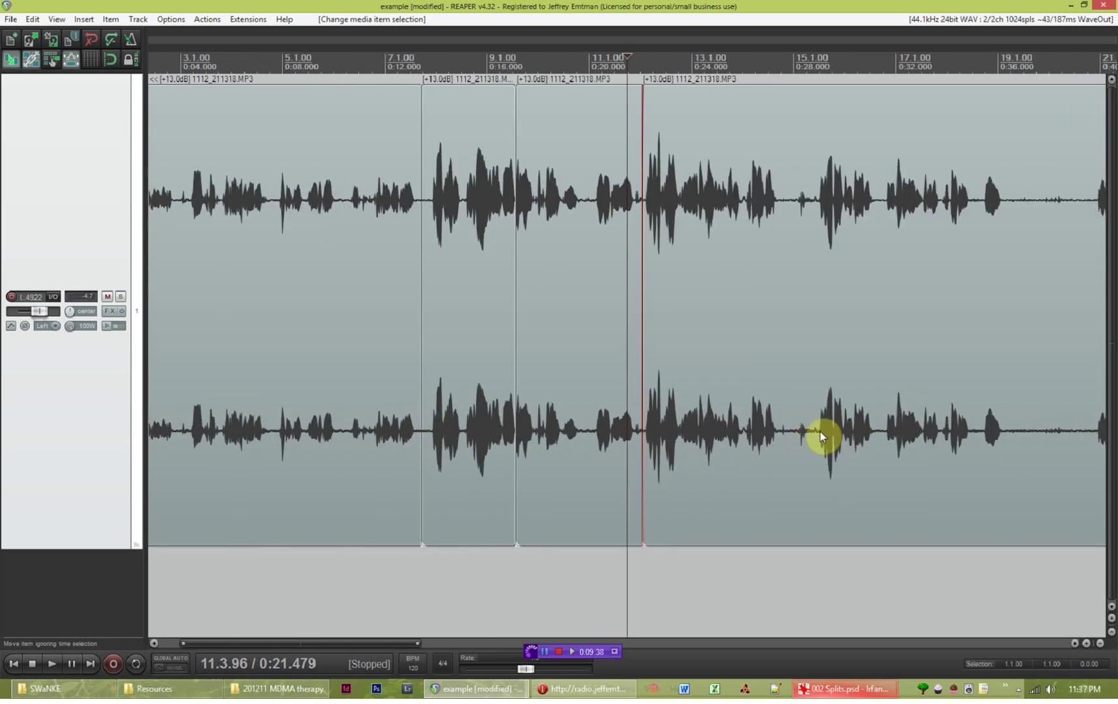
pyautogui.click(934, 438)
pyautogui.click(940, 440)
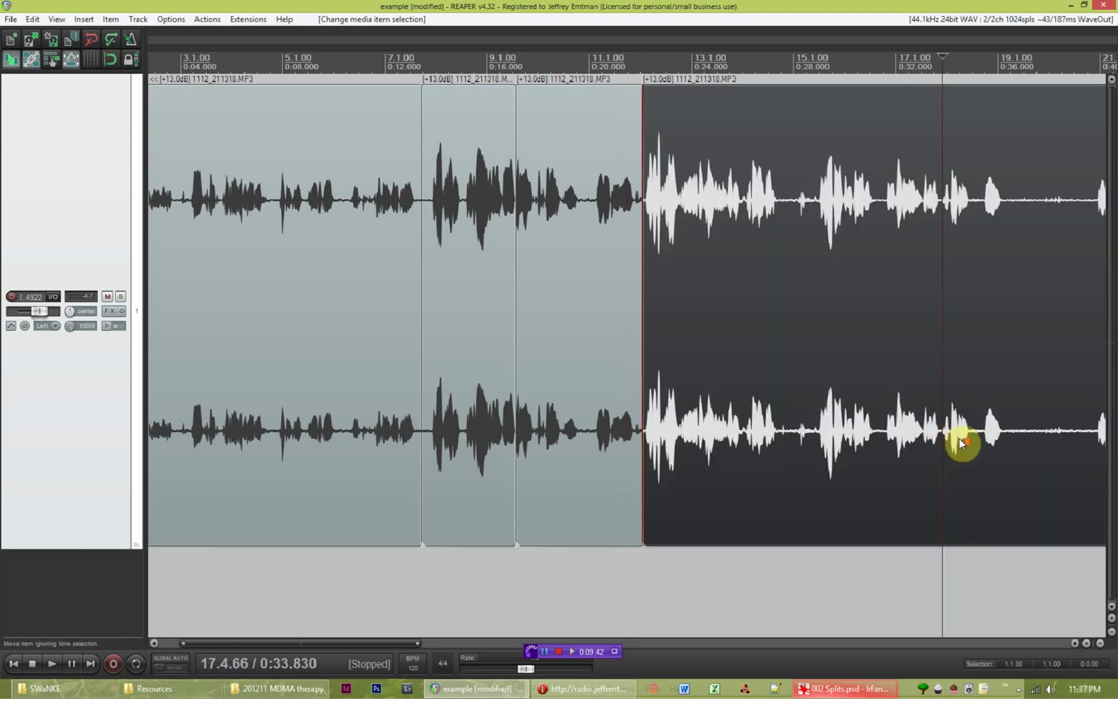
pyautogui.scroll(8, 963, 443)
pyautogui.moveTo(660, 440); pyautogui.dragTo(541, 492)
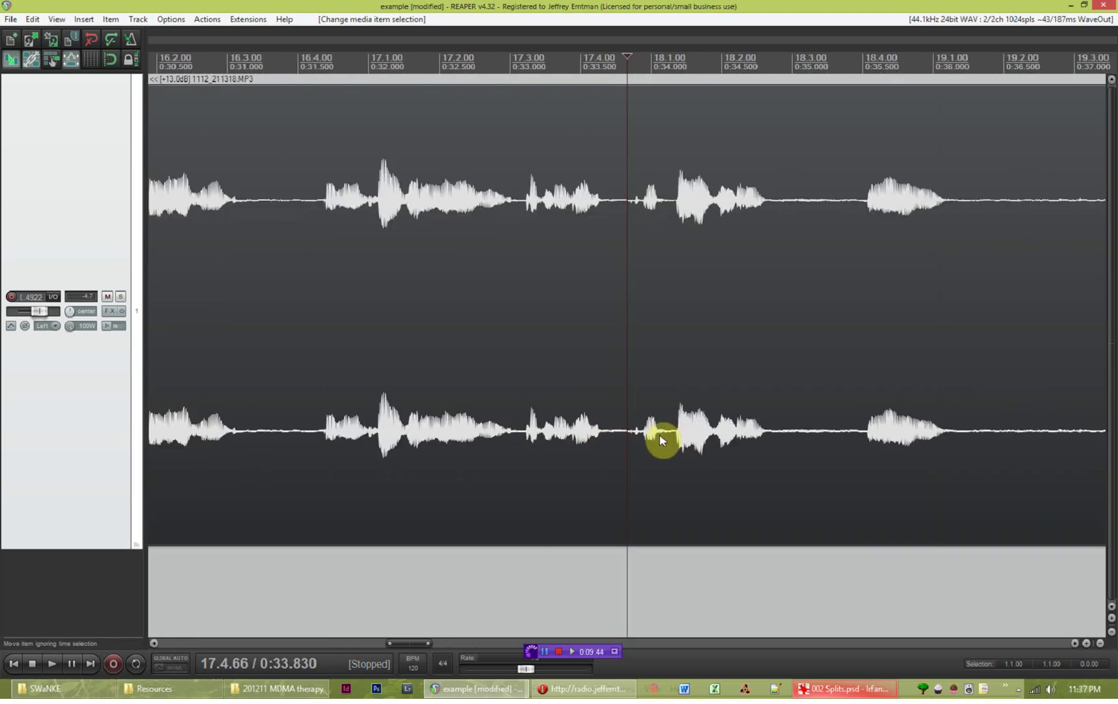
pyautogui.click(500, 574)
pyautogui.press('space')
pyautogui.press('space')
pyautogui.press('space')
pyautogui.press('space')
pyautogui.scroll(1, 597, 402)
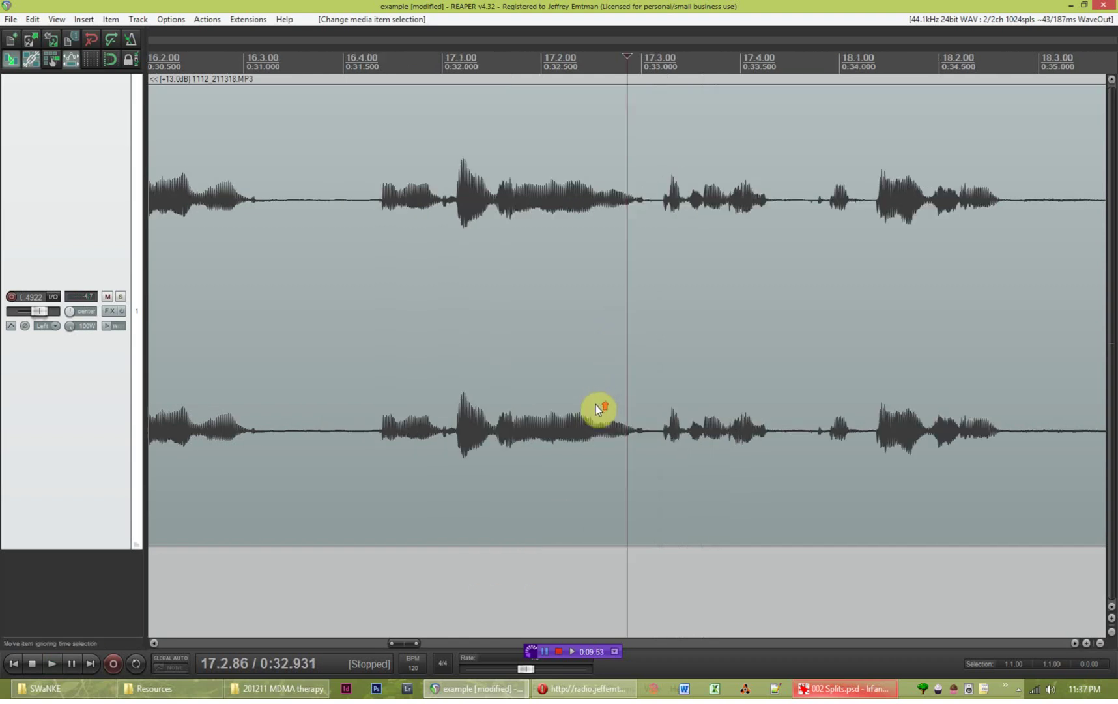
# Play the last piece from about 0:33.3 to examine where the short word there ends.
pyautogui.click(700, 430)
pyautogui.scroll(1, 765, 428)
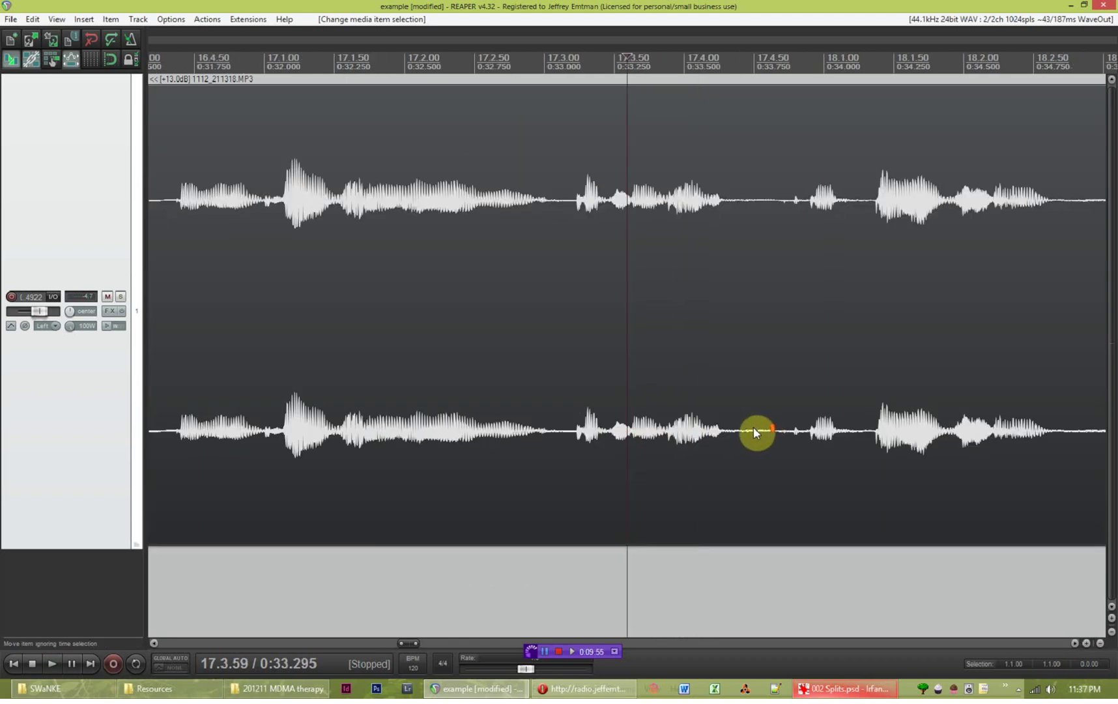
pyautogui.scroll(1, 653, 431)
pyautogui.click(636, 431)
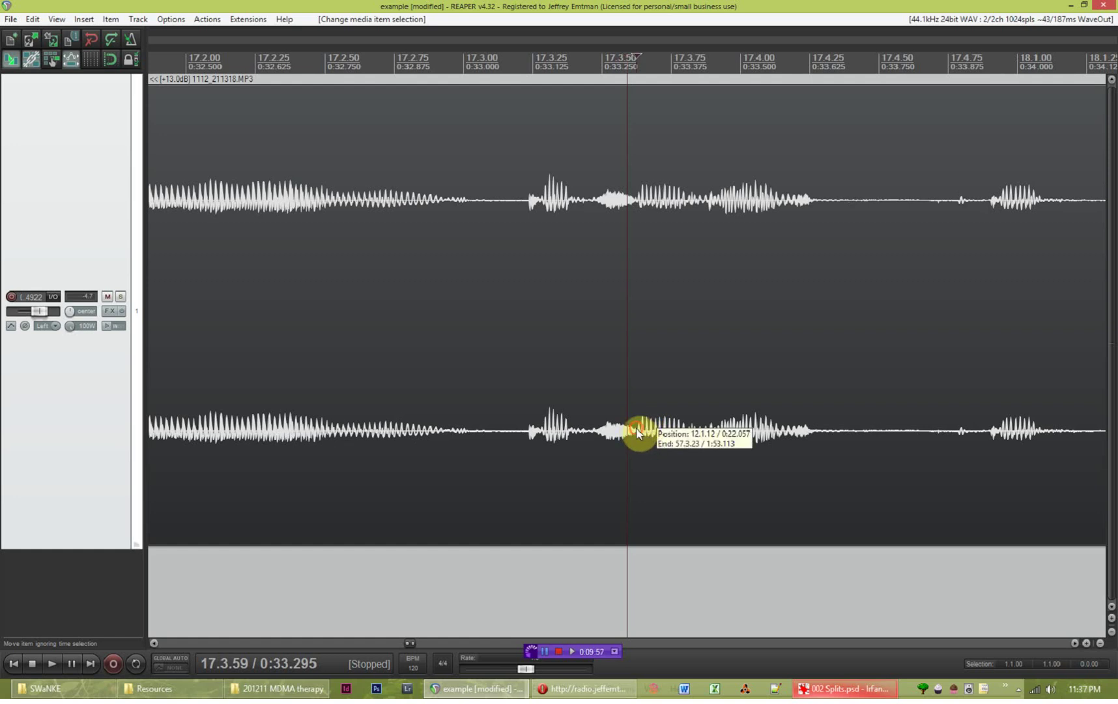
pyautogui.press('space')
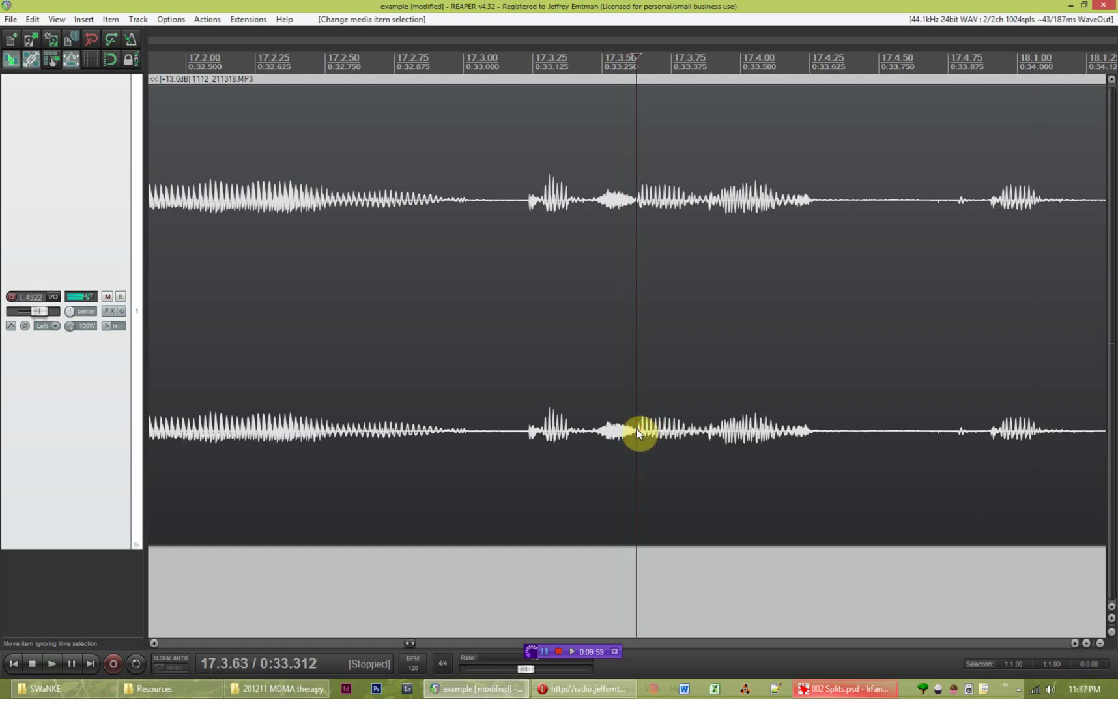
pyautogui.press('space')
# Audition the last piece from about 0:33.4 several times and split it at that point.
pyautogui.click(679, 430)
pyautogui.press('space')
pyautogui.press('space')
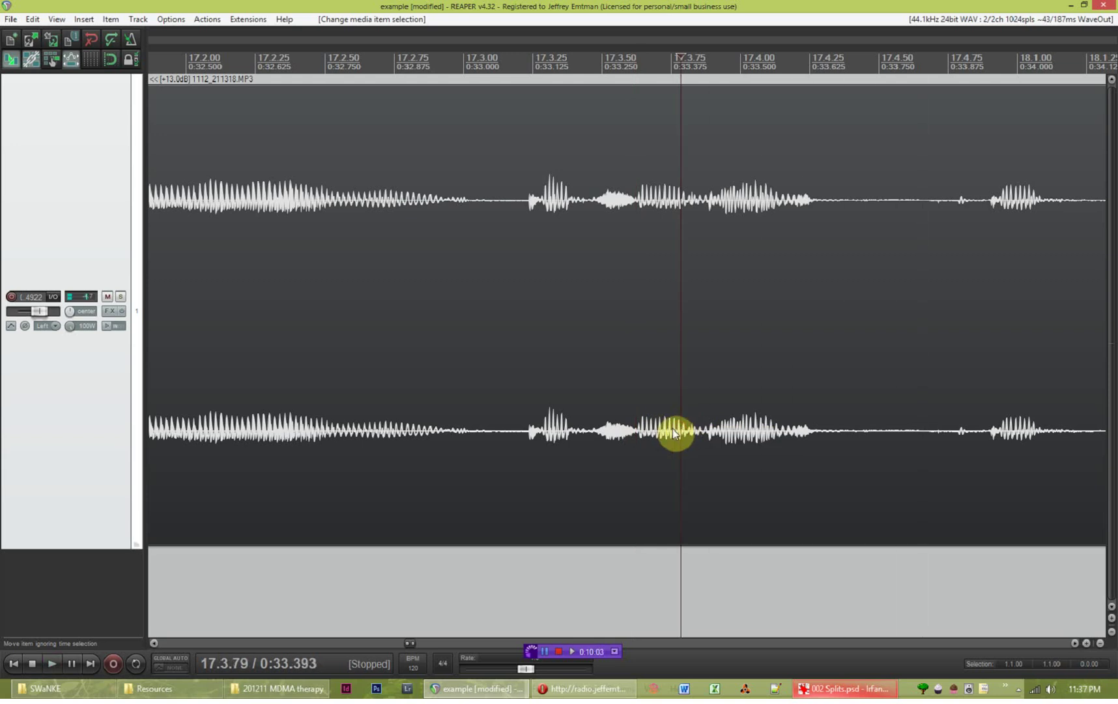
pyautogui.press('space')
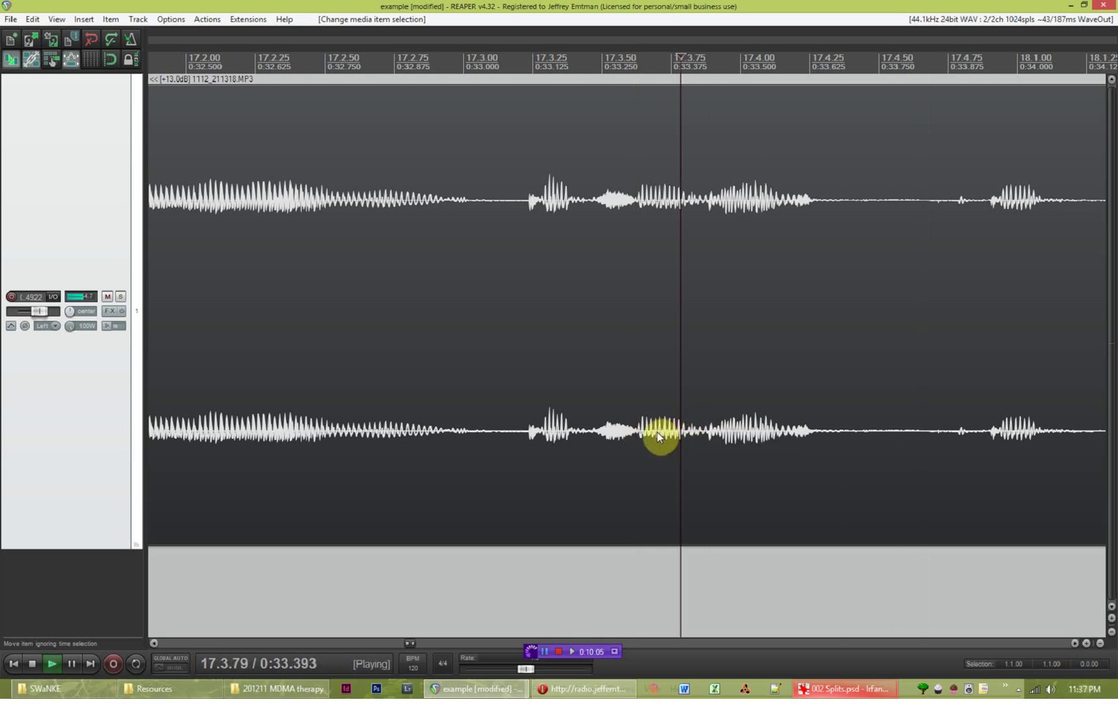
pyautogui.press('space')
pyautogui.press('space')
pyautogui.press('space')
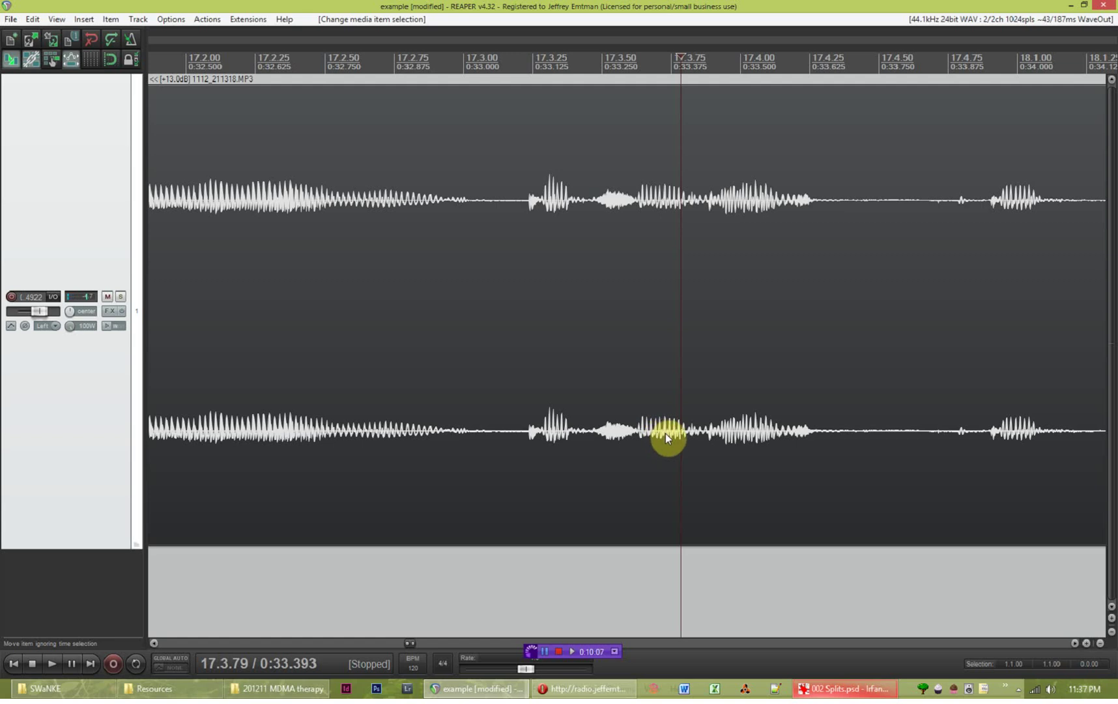
pyautogui.press('s')
# Listen from about 0:33.8, split the last piece at about 0:33.9, and delete the short section between the two splits.
pyautogui.click(903, 434)
pyautogui.press('space')
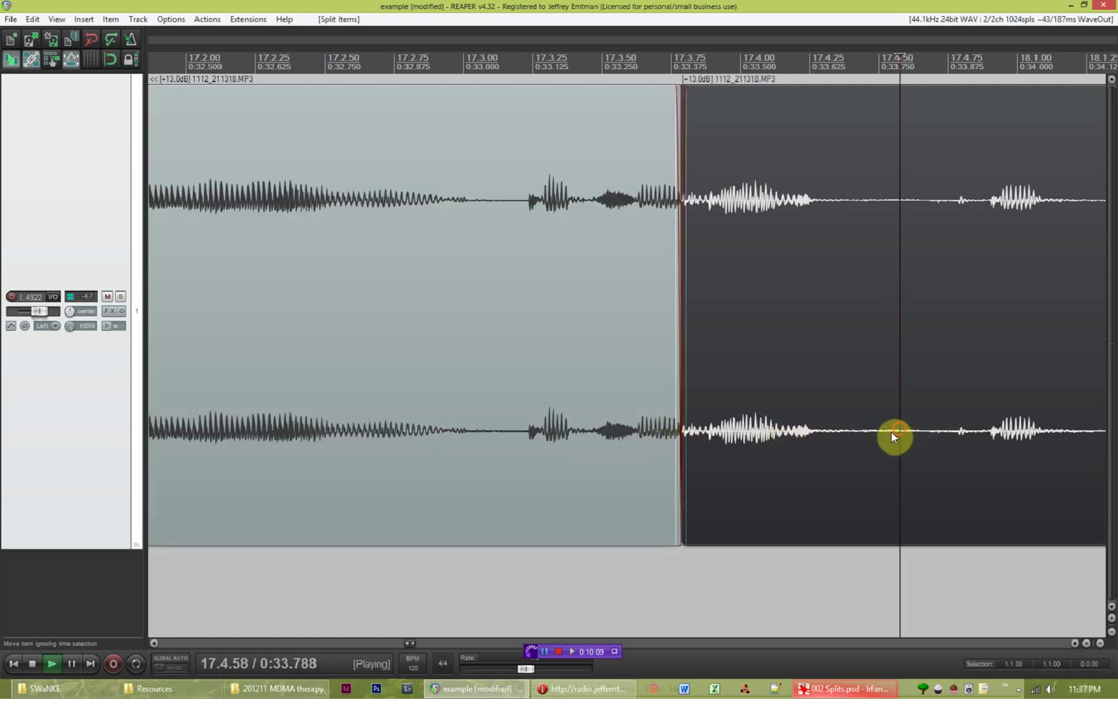
pyautogui.press('space')
pyautogui.scroll(-3, 717, 456)
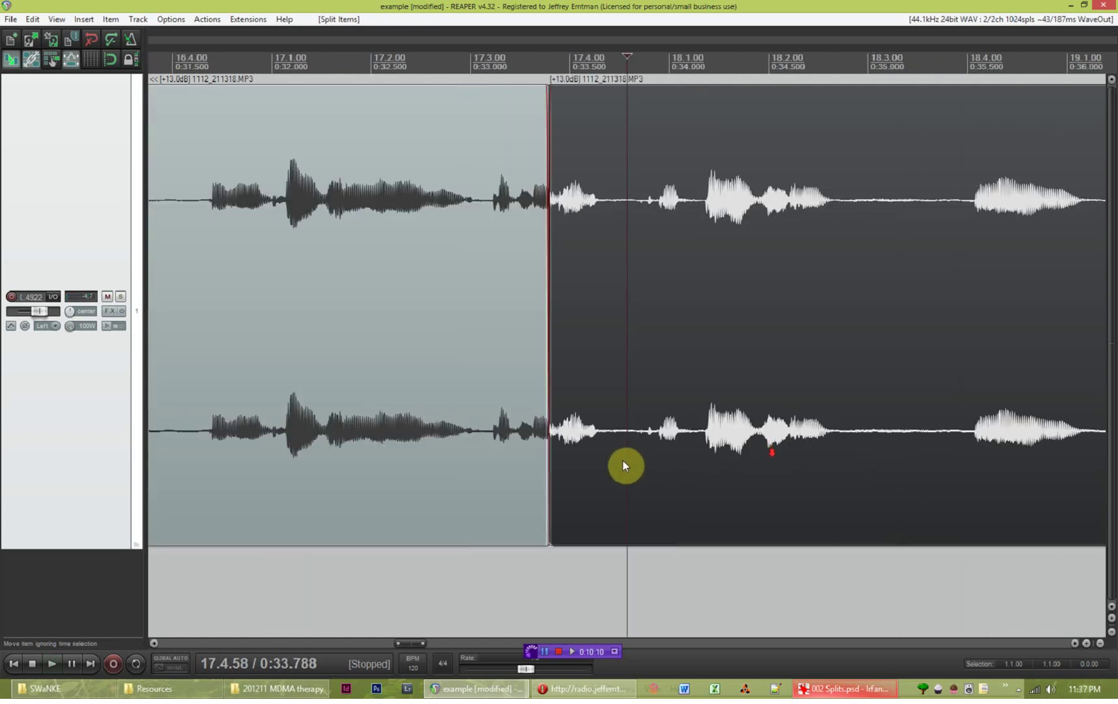
pyautogui.click(646, 433)
pyautogui.press('s')
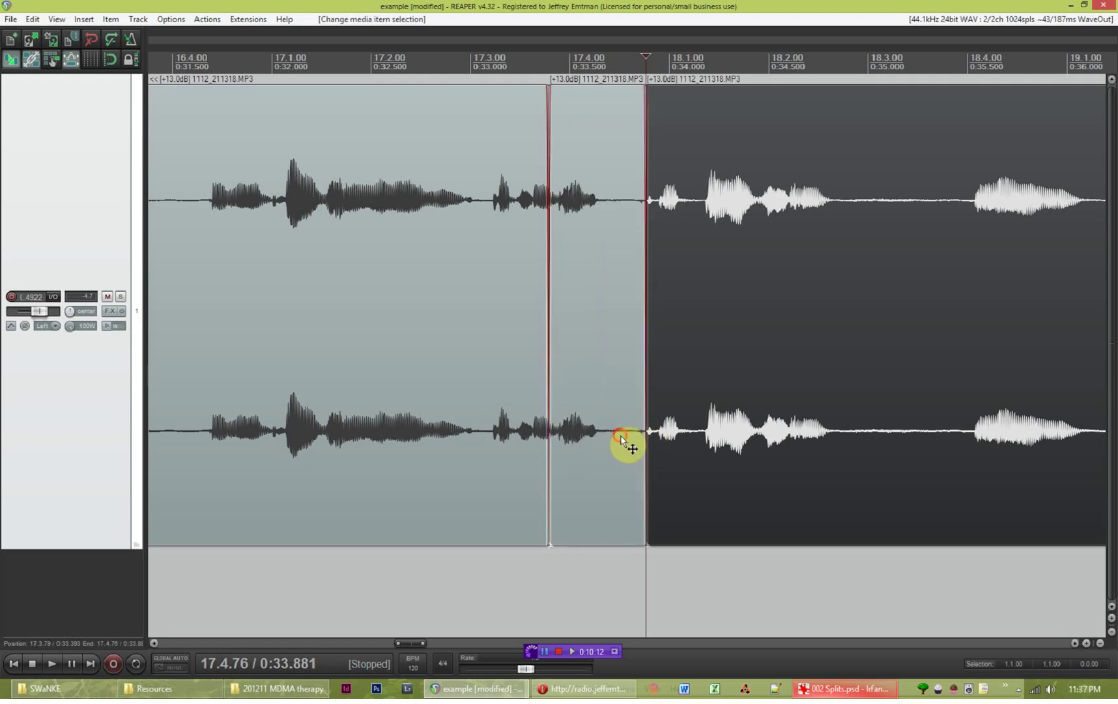
pyautogui.press('Delete')
# Move the last piece back to close the gap at about 0:33.4 and play across the join from about 0:33.1.
pyautogui.moveTo(765, 276); pyautogui.dragTo(663, 322)
pyautogui.click(508, 568)
pyautogui.press('space')
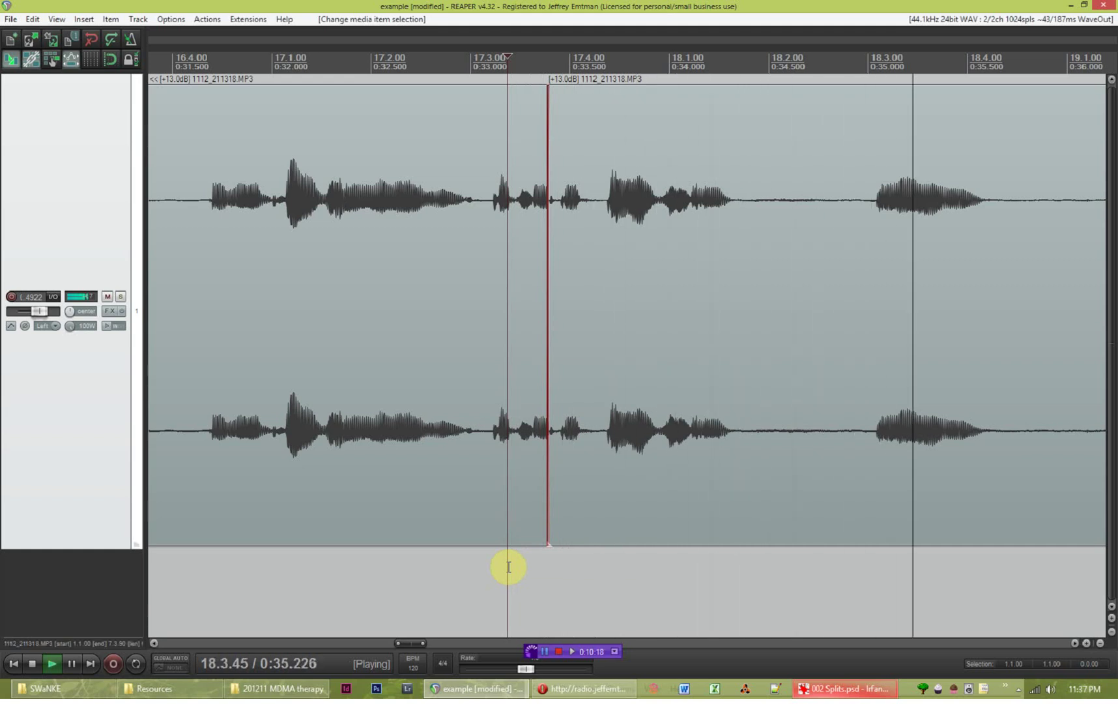
pyautogui.click(462, 466)
pyautogui.press('space')
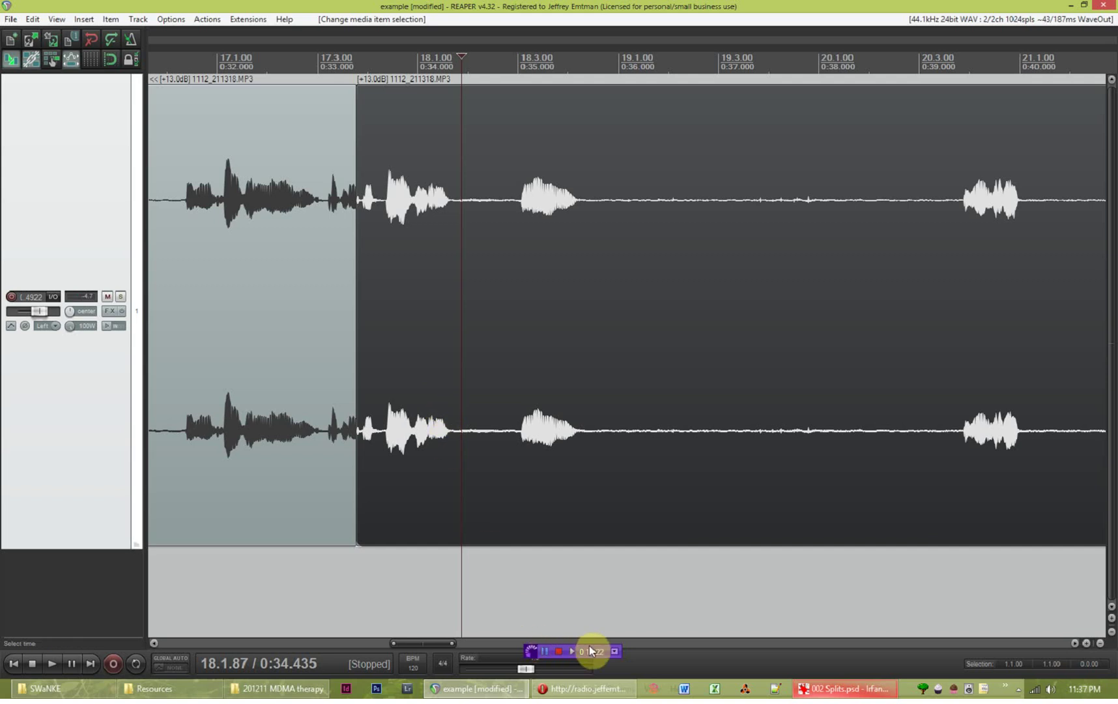
# Switch to IrfanView to view the 002 Splits lesson outline, and return to REAPER to check the ripple editing mode.
pyautogui.click(822, 688)
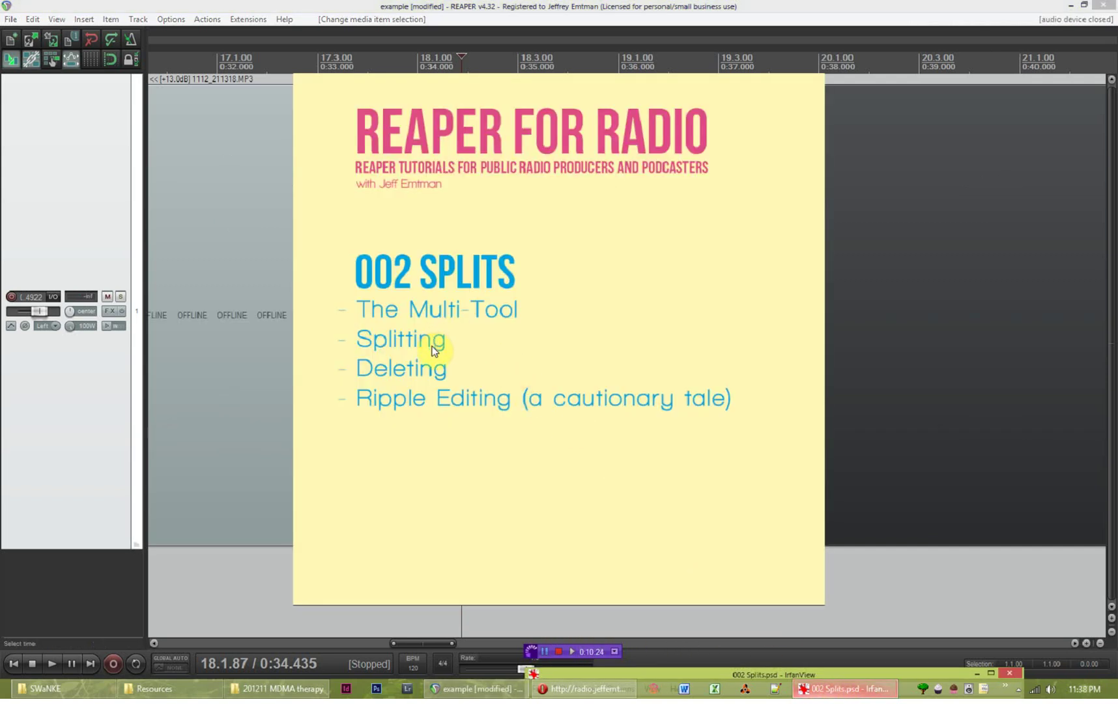
pyautogui.click(275, 442)
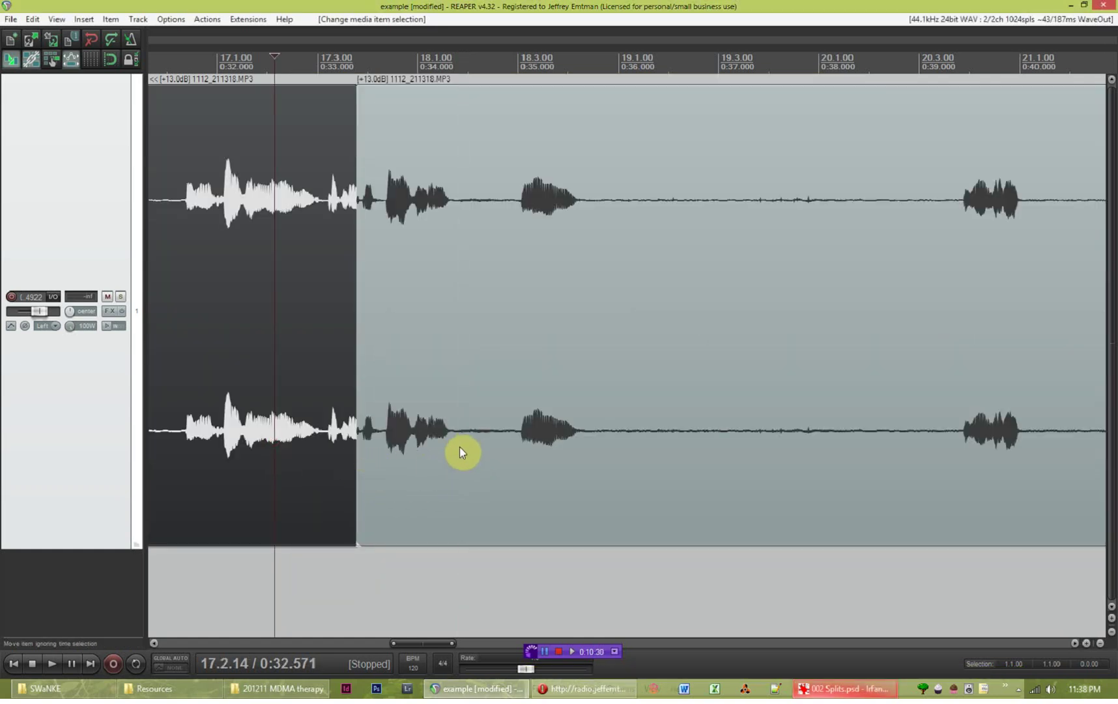
pyautogui.click(470, 439)
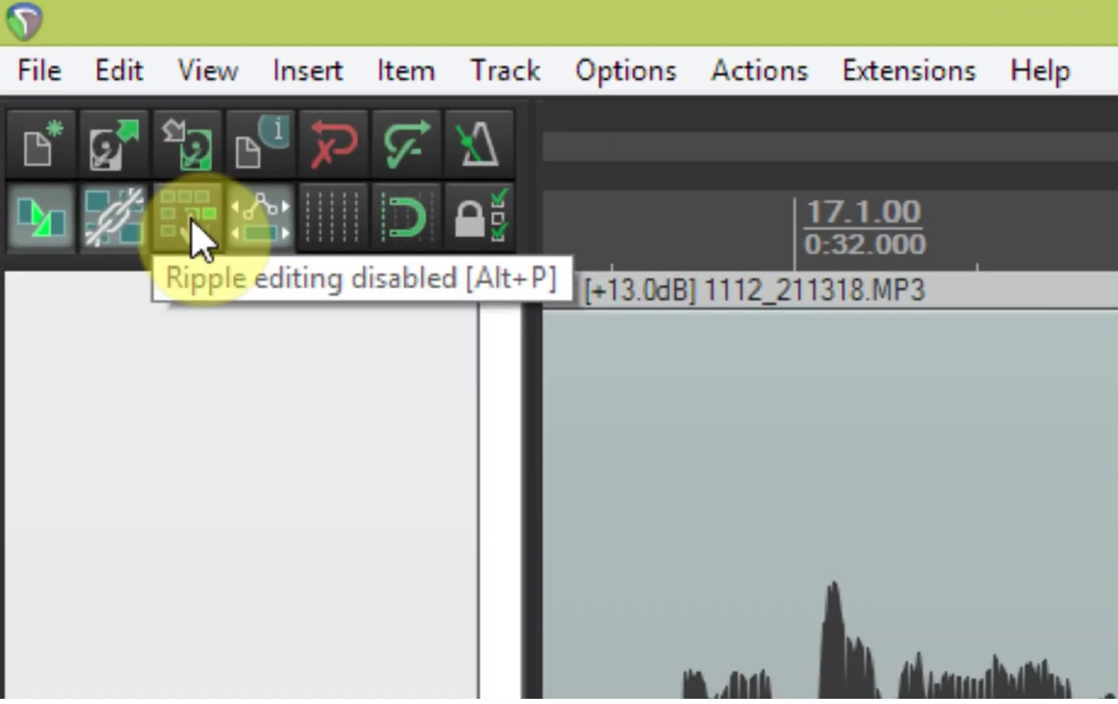
pyautogui.click(191, 232)
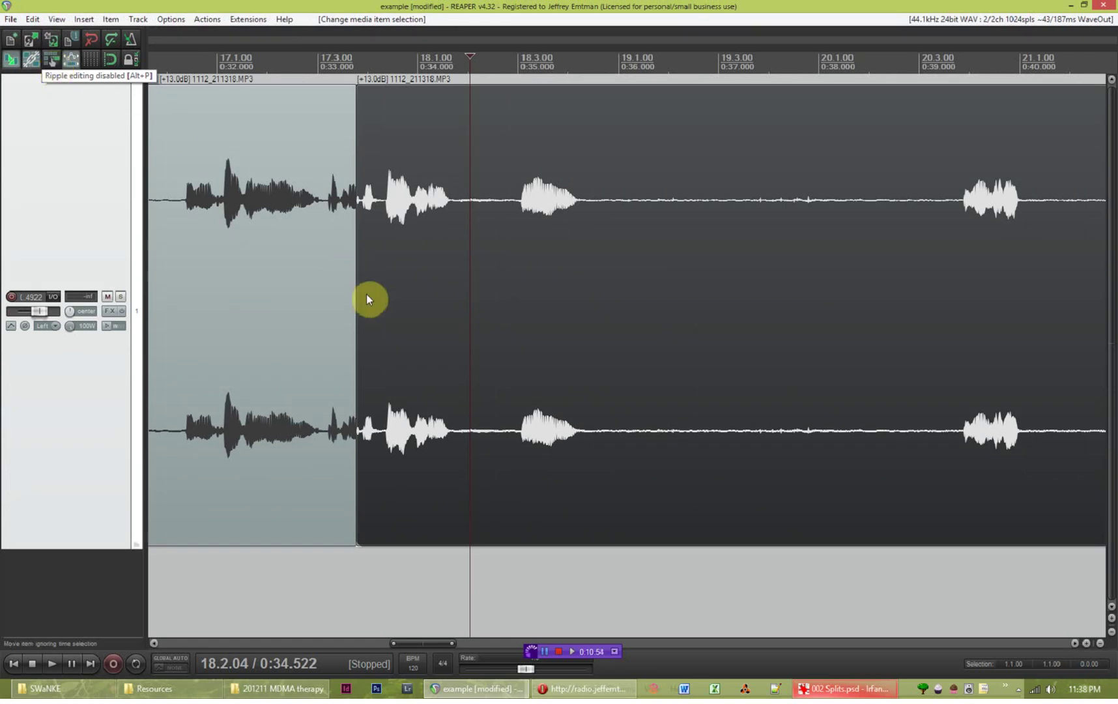
# Split the last piece at about 0:34.5 and 0:39.0 and delete the section between the splits.
pyautogui.click(467, 407)
pyautogui.press('s')
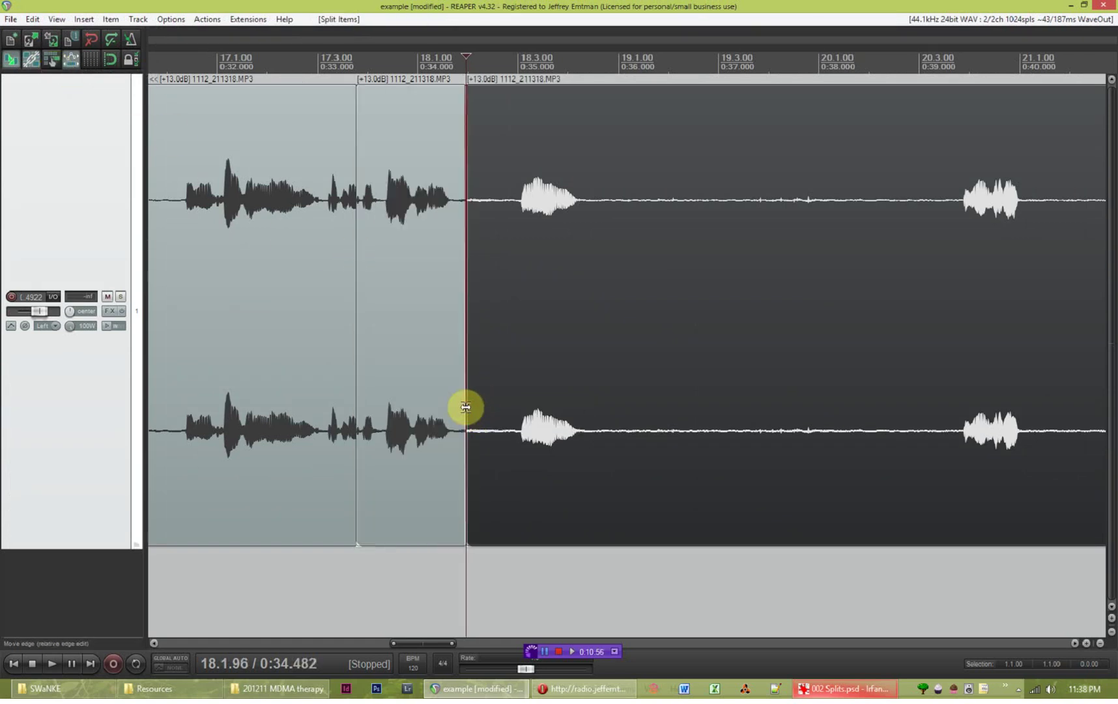
pyautogui.click(917, 411)
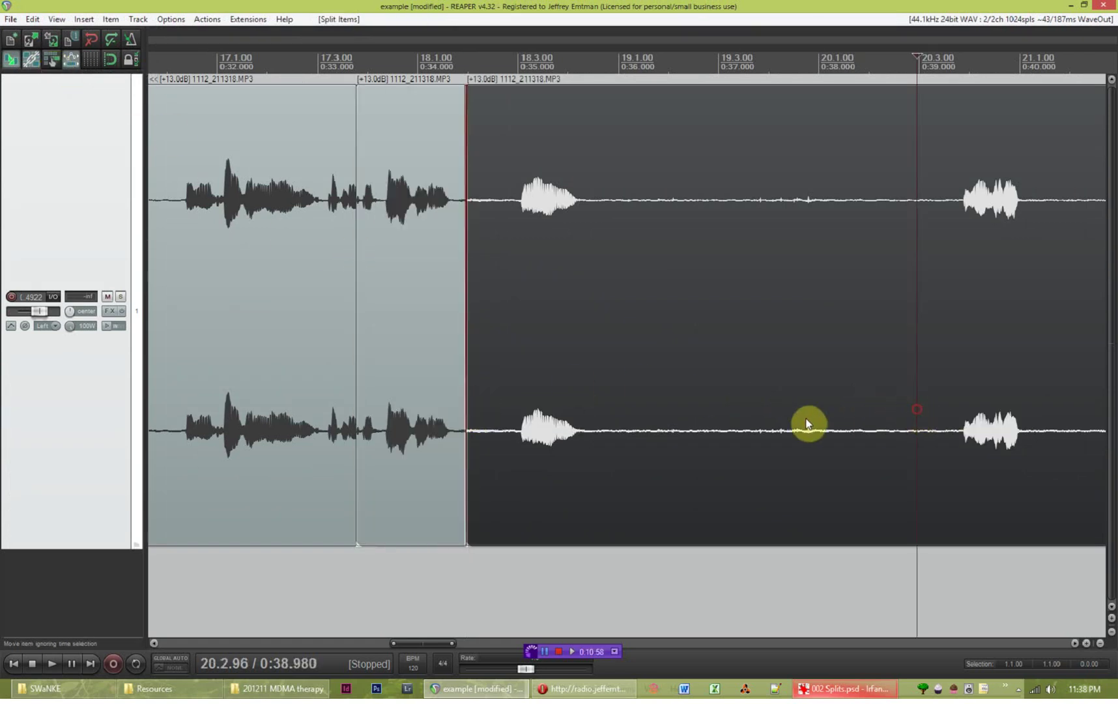
pyautogui.press('s')
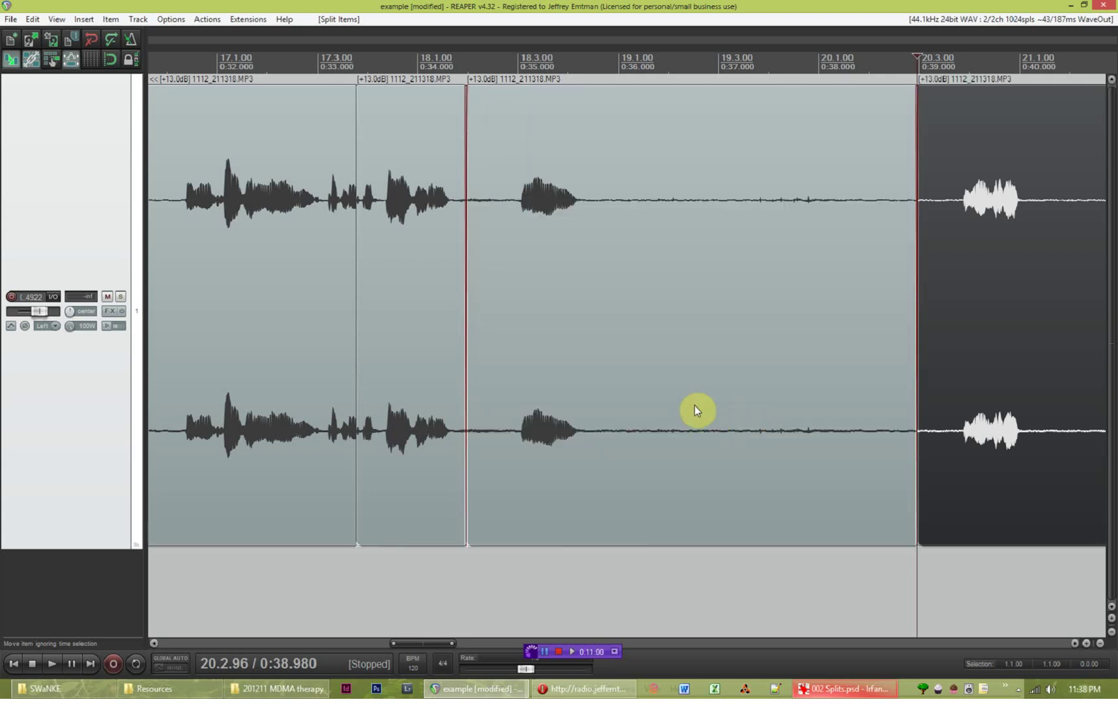
pyautogui.click(552, 420)
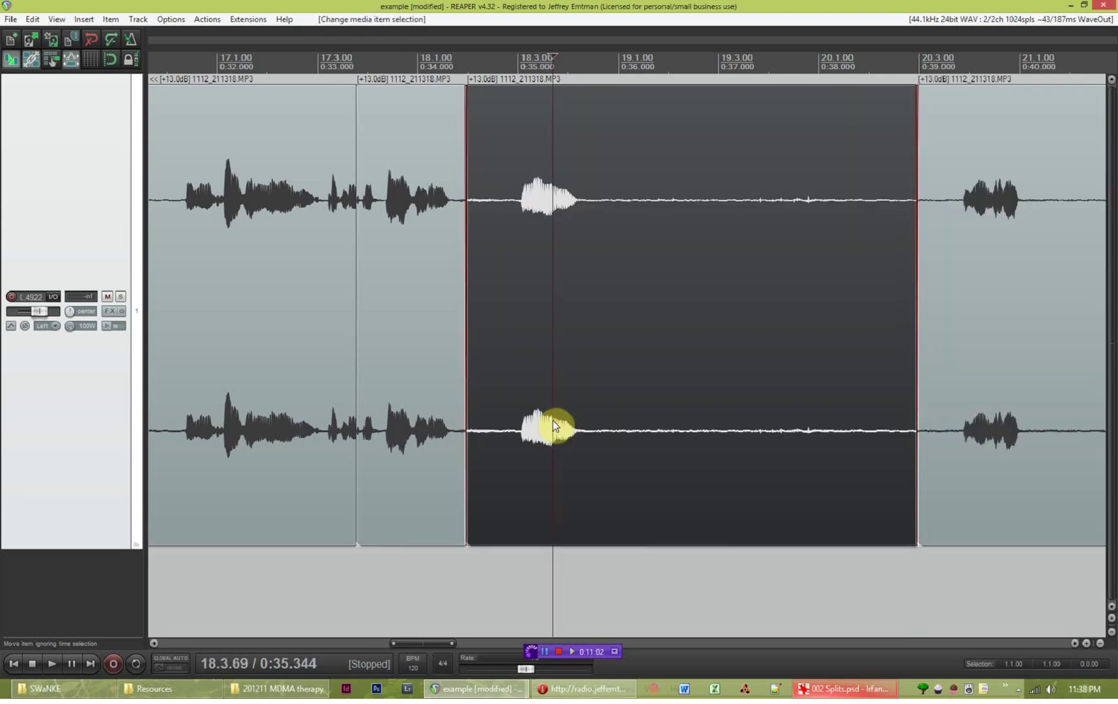
pyautogui.press('Delete')
pyautogui.scroll(-6, 531, 420)
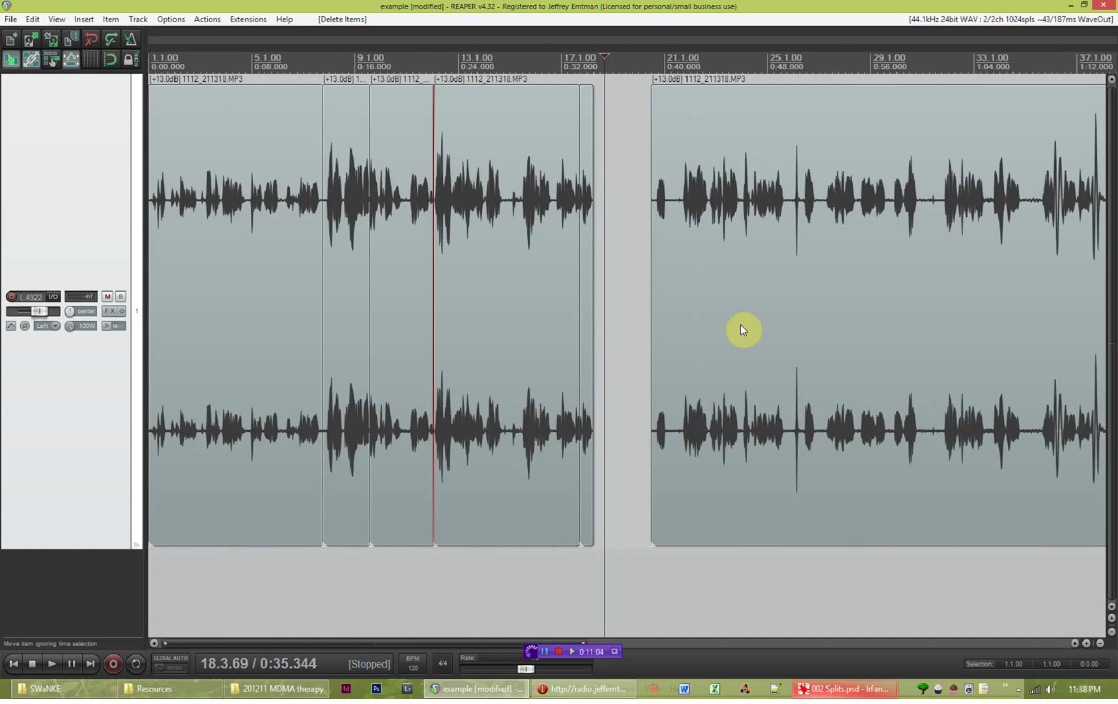
pyautogui.scroll(-3, 613, 352)
pyautogui.scroll(8, 625, 378)
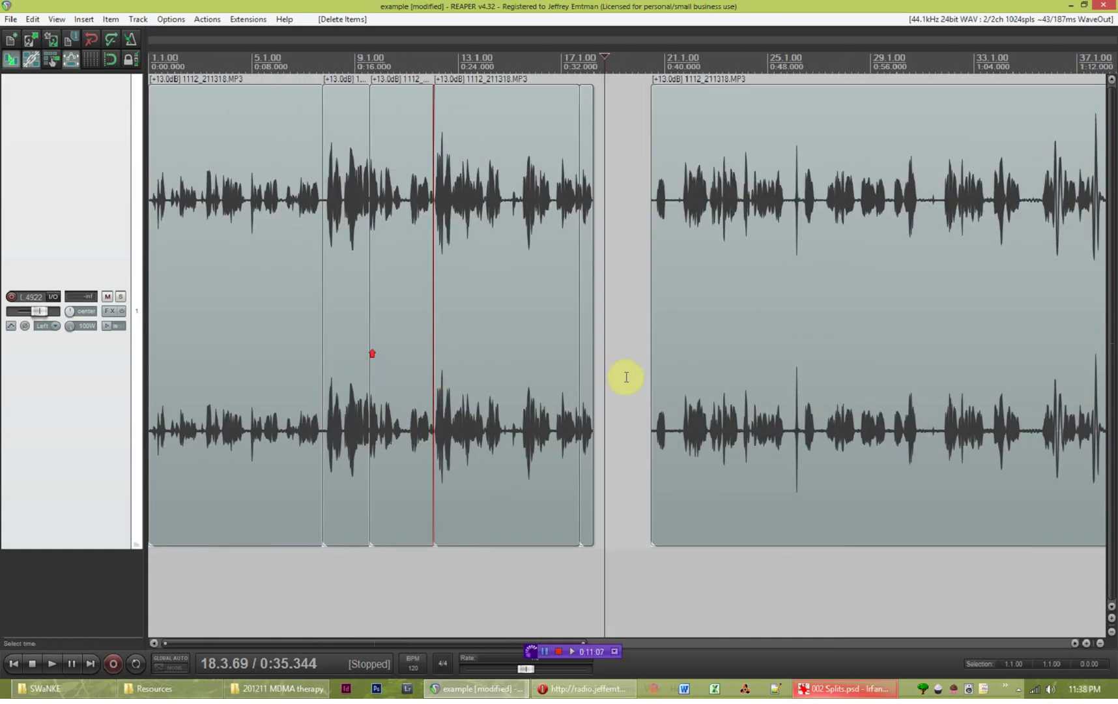
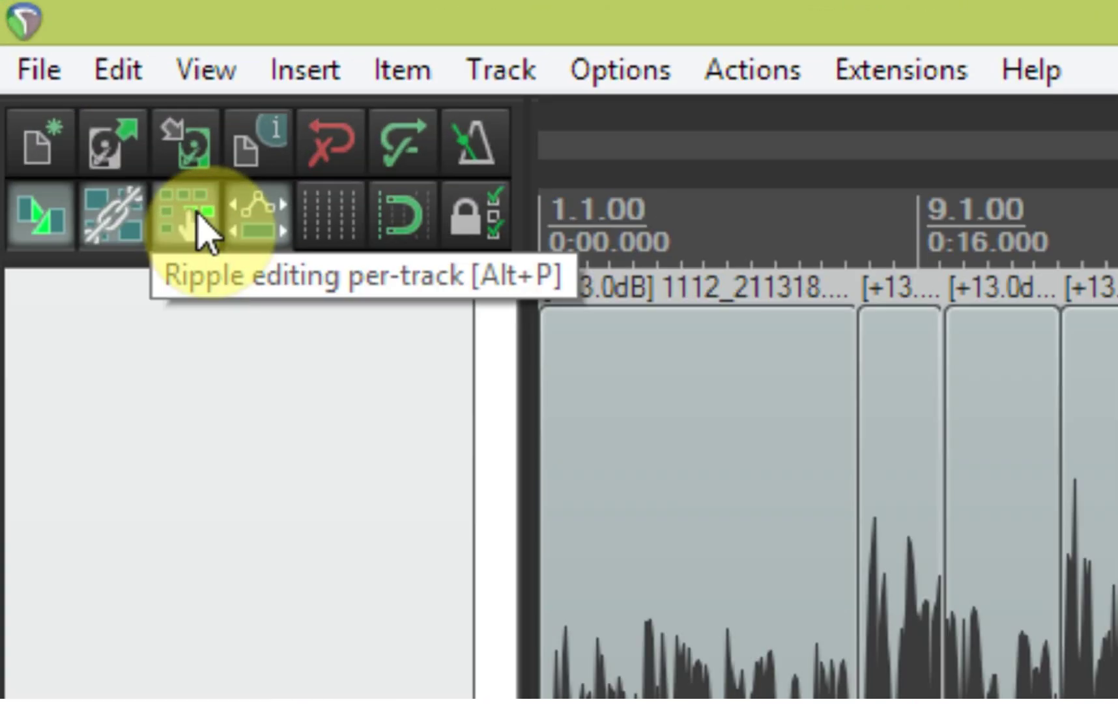
# Cycle ripple editing through its all-tracks, disabled and per-track modes, and leave it disabled.
pyautogui.click(196, 213)
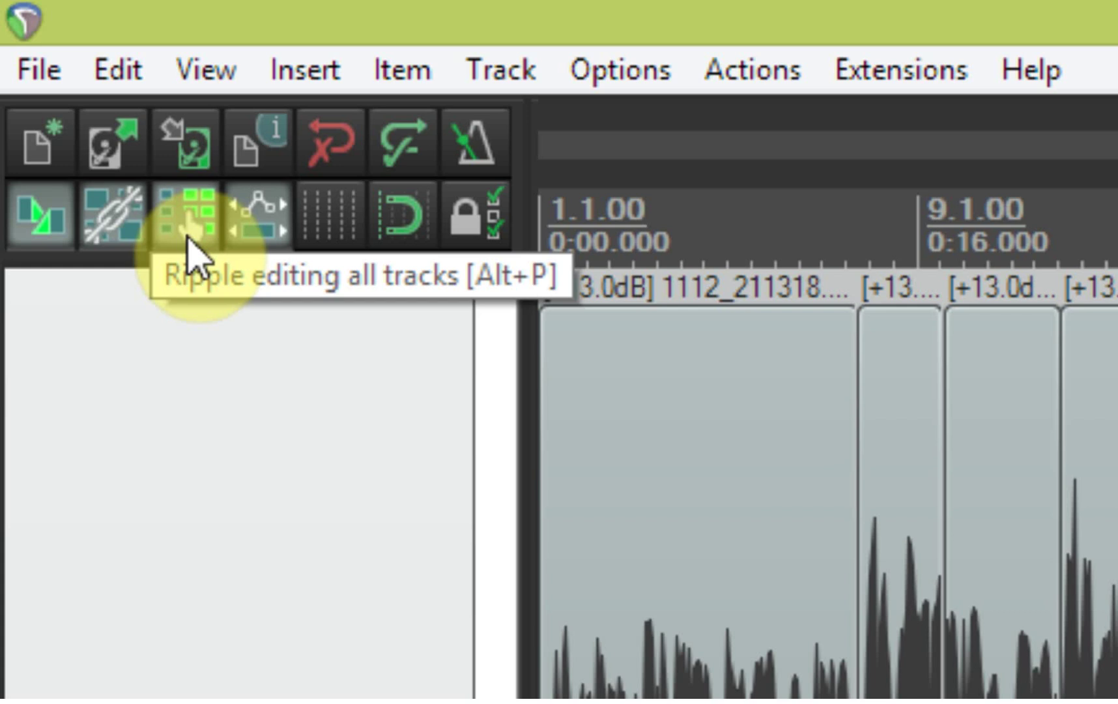
pyautogui.click(189, 234)
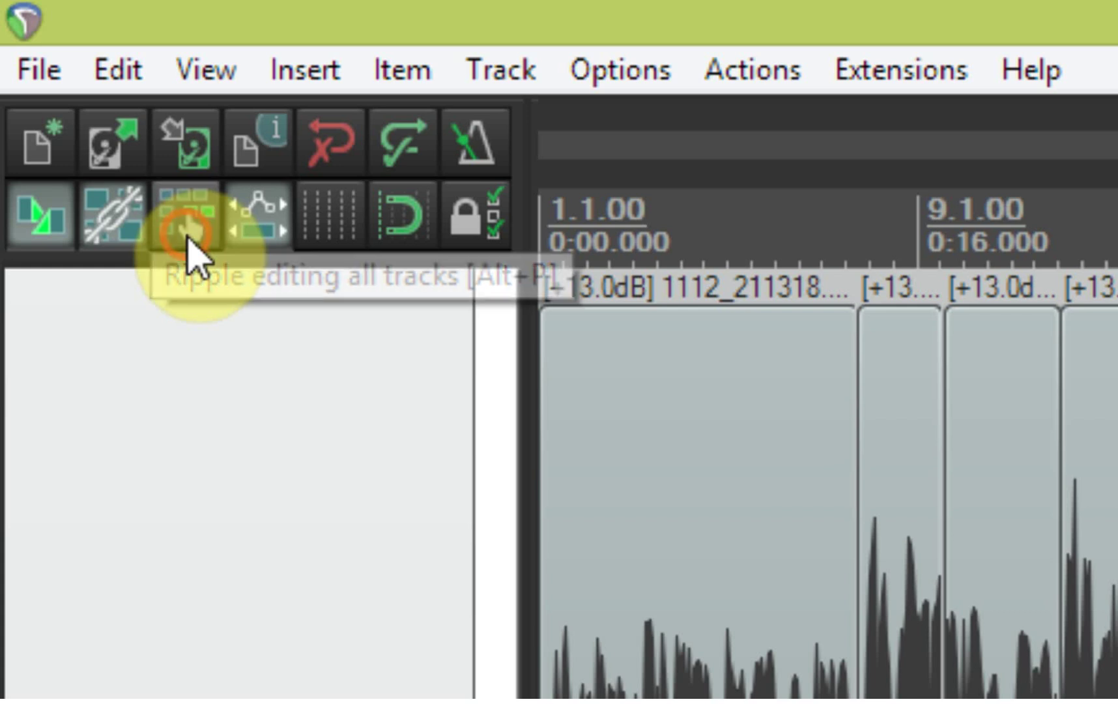
pyautogui.click(195, 235)
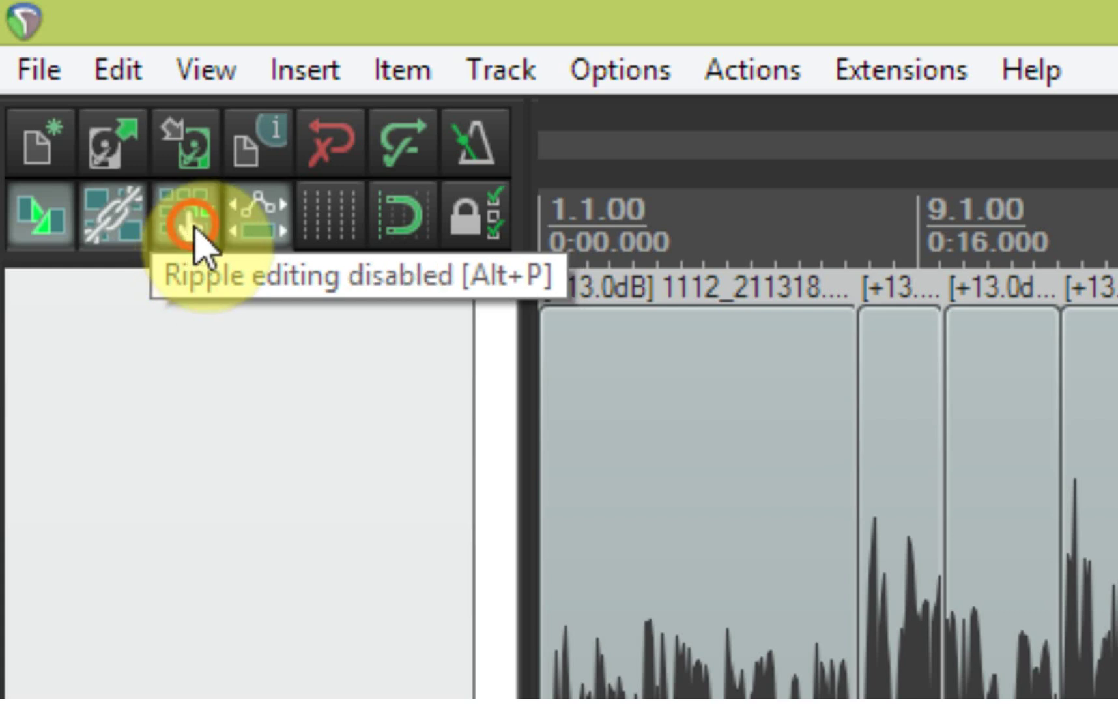
pyautogui.click(193, 234)
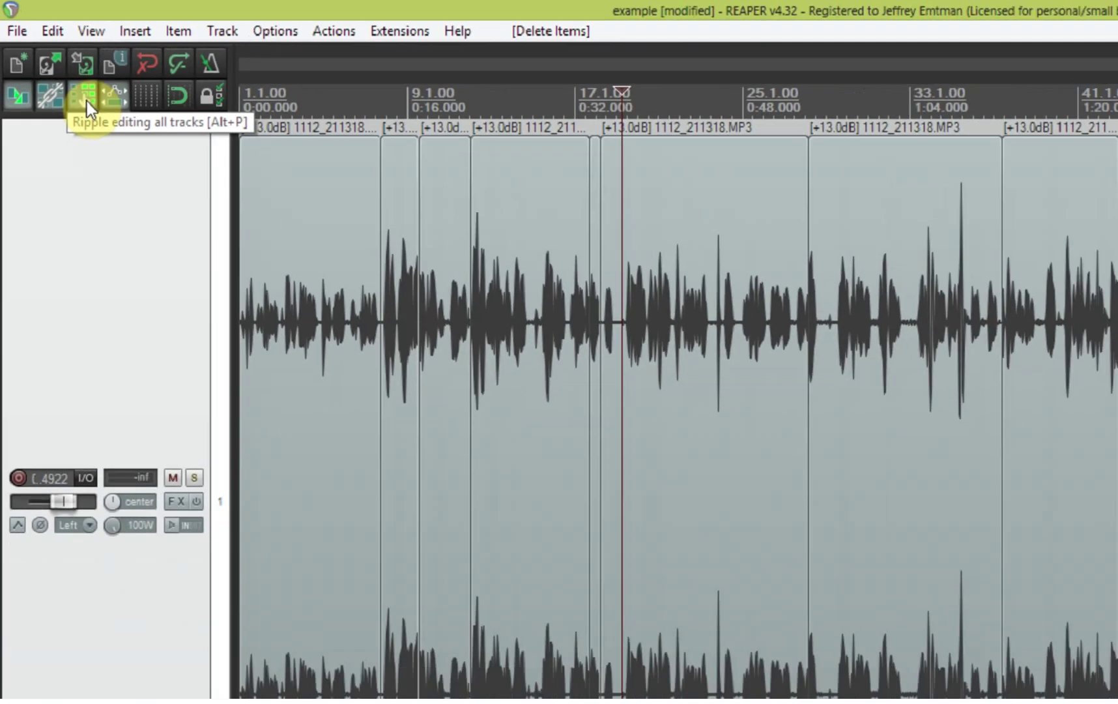
pyautogui.click(87, 102)
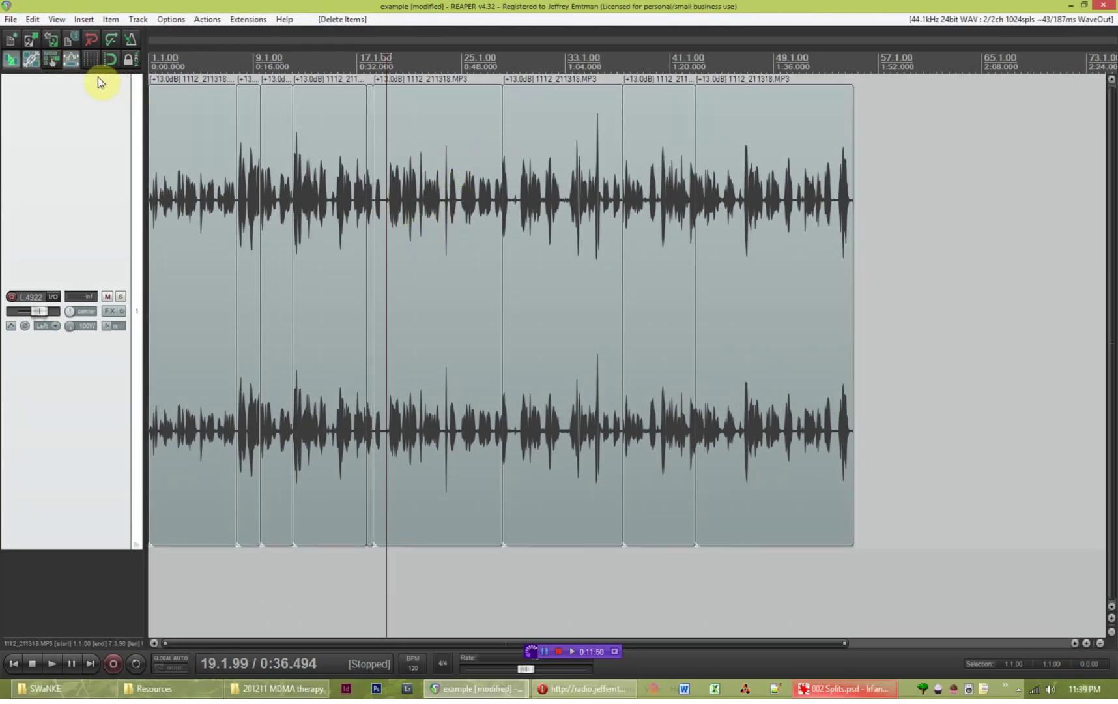
# Set ripple editing to per-track and move the piece starting at about 0:34.5, with everything after it, about 3 s later.
pyautogui.moveTo(439, 242)
pyautogui.mouseDown()
pyautogui.moveTo(454, 260)
pyautogui.moveTo(708, 275)
pyautogui.moveTo(294, 265)
pyautogui.moveTo(475, 246)
pyautogui.moveTo(469, 257)
pyautogui.moveTo(440, 250)
pyautogui.moveTo(456, 250)
pyautogui.mouseUp()
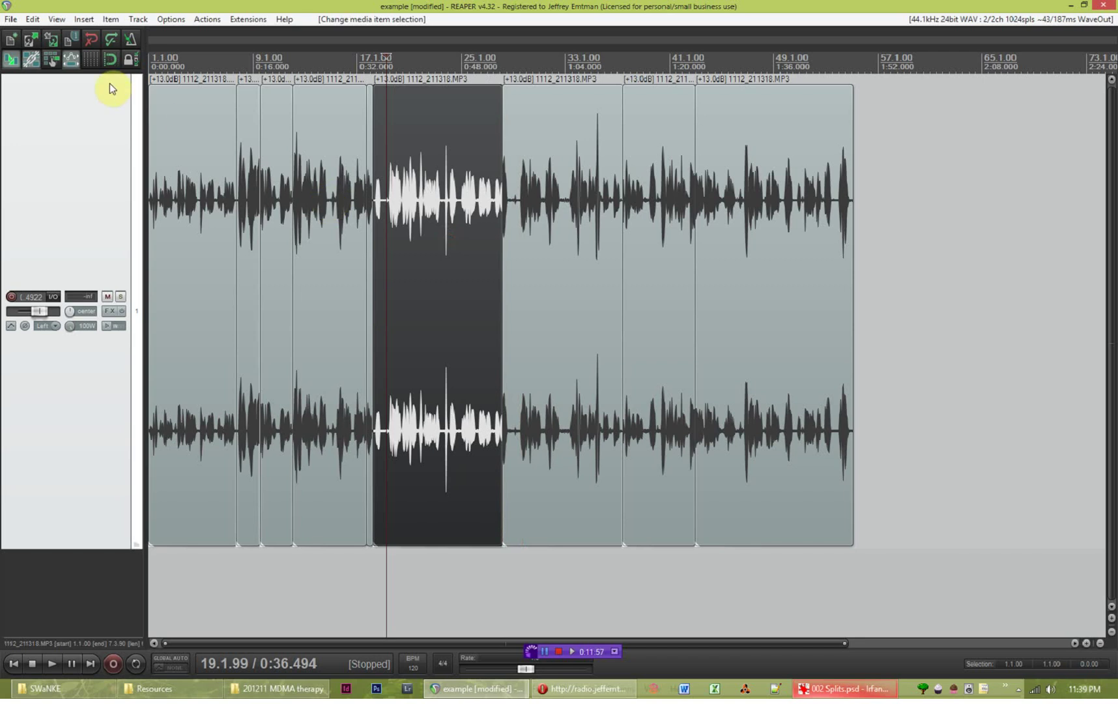
pyautogui.click(51, 59)
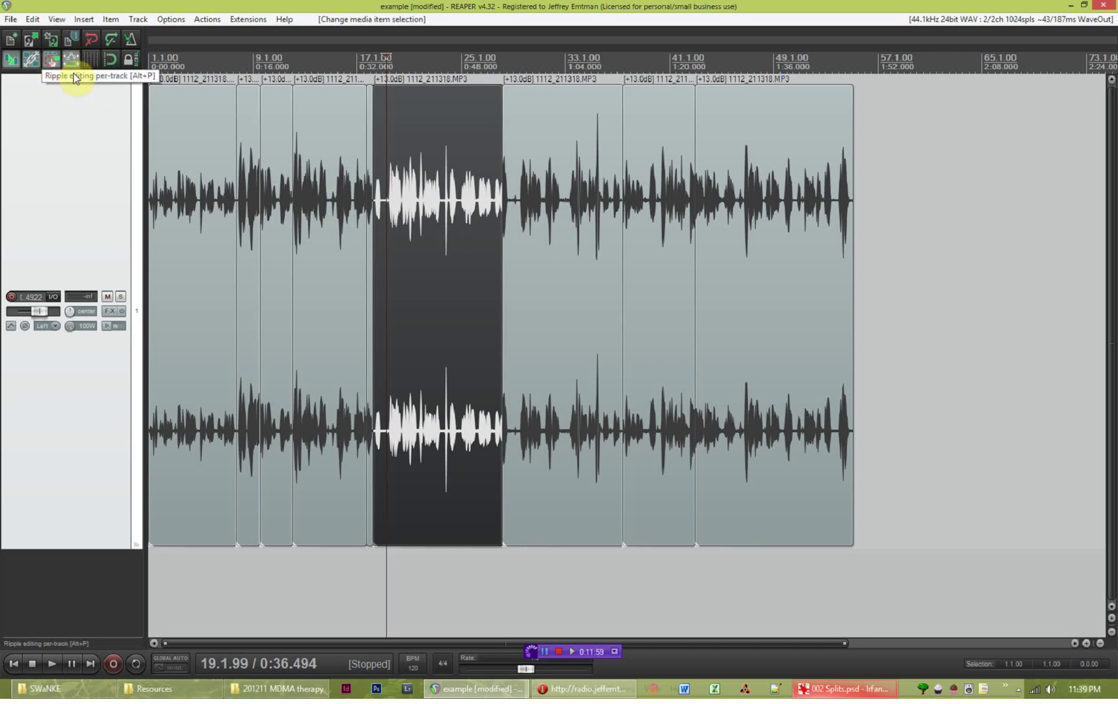
pyautogui.moveTo(461, 169); pyautogui.dragTo(456, 240)
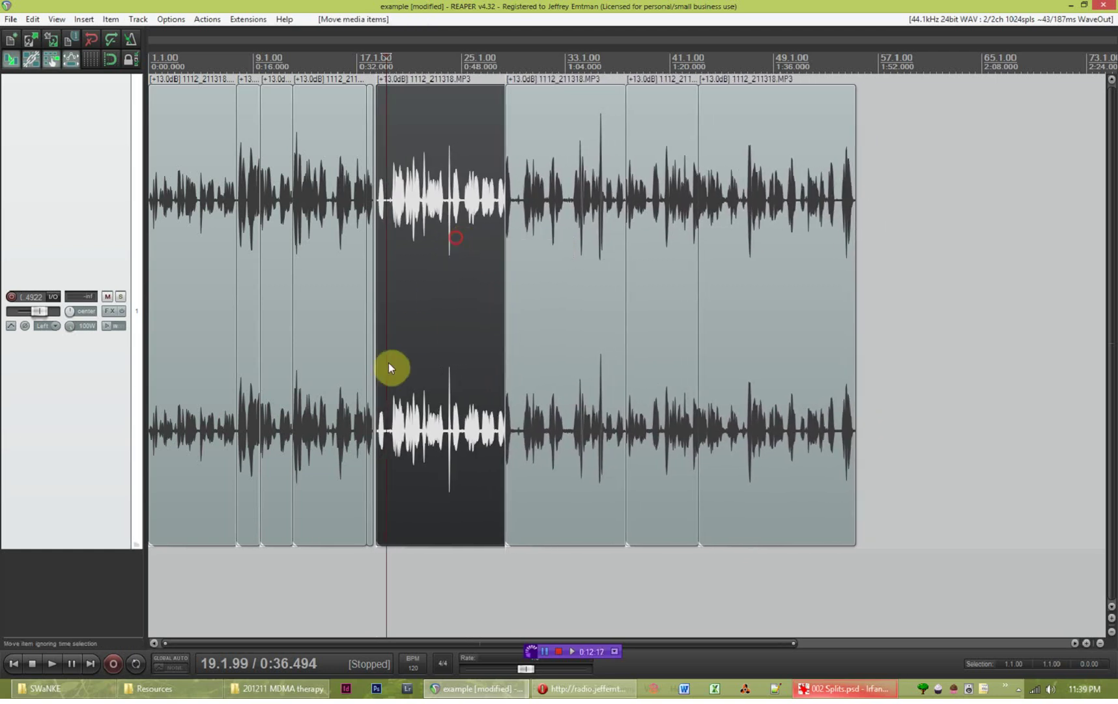
pyautogui.click(332, 421)
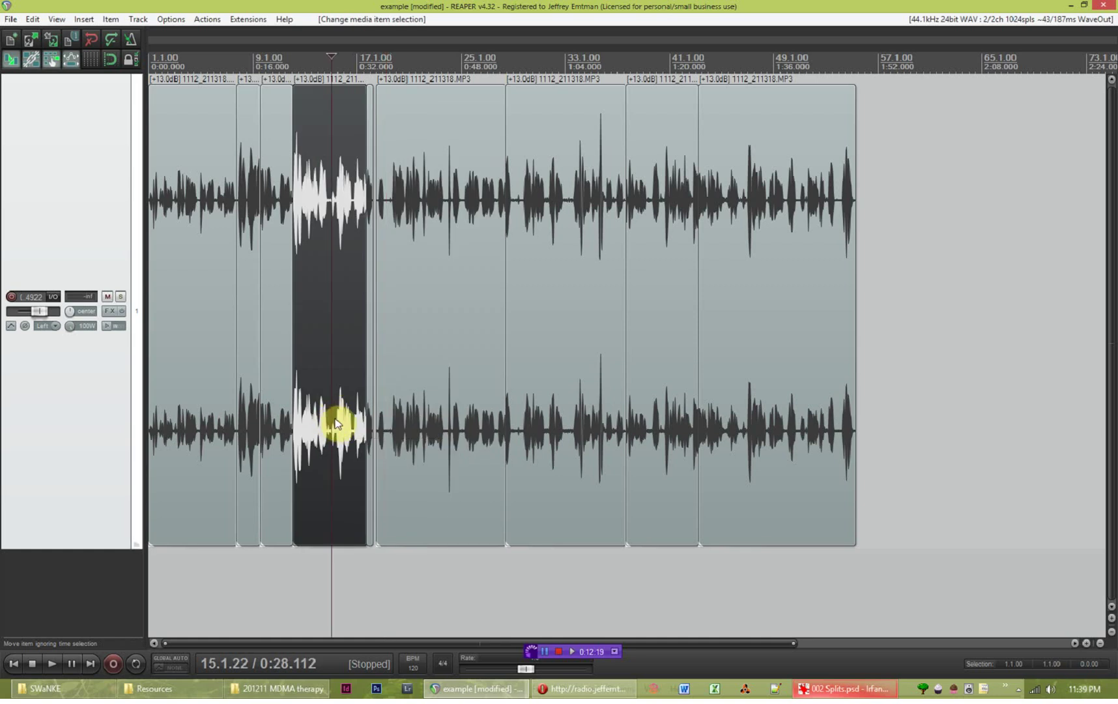
pyautogui.moveTo(428, 143); pyautogui.dragTo(443, 144)
# Select the pieces after the gap one by one, and move the first of them about 2 s earlier with per-track ripple editing.
pyautogui.click(582, 238)
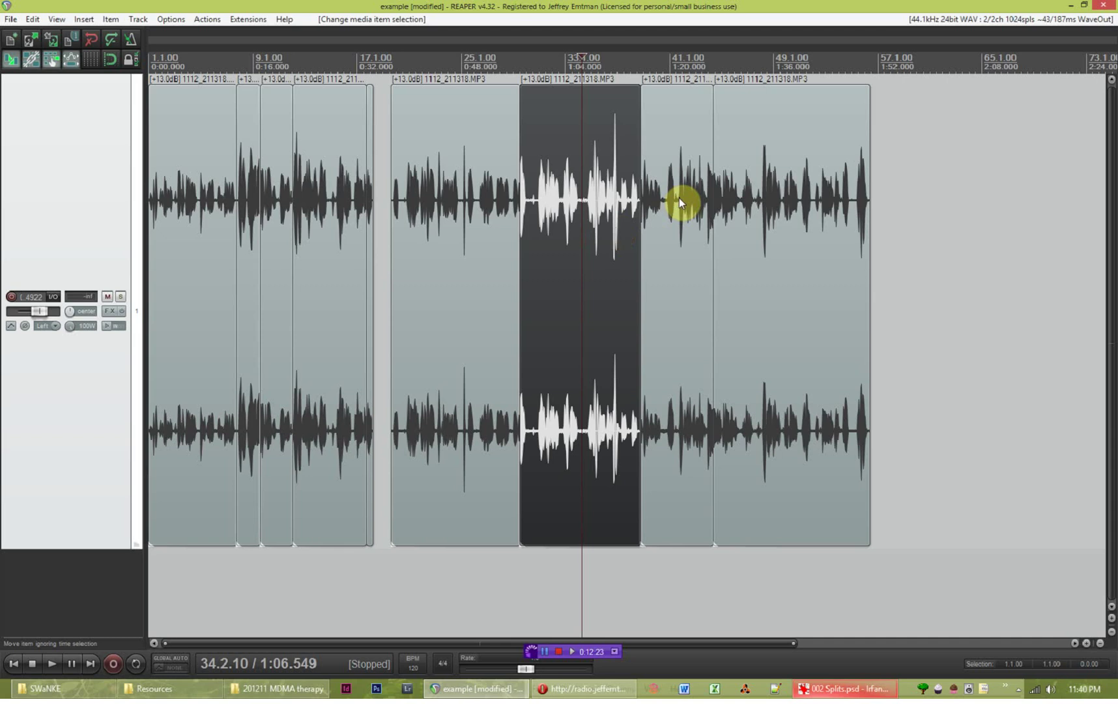
pyautogui.click(679, 197)
pyautogui.click(765, 187)
pyautogui.click(697, 205)
pyautogui.click(556, 211)
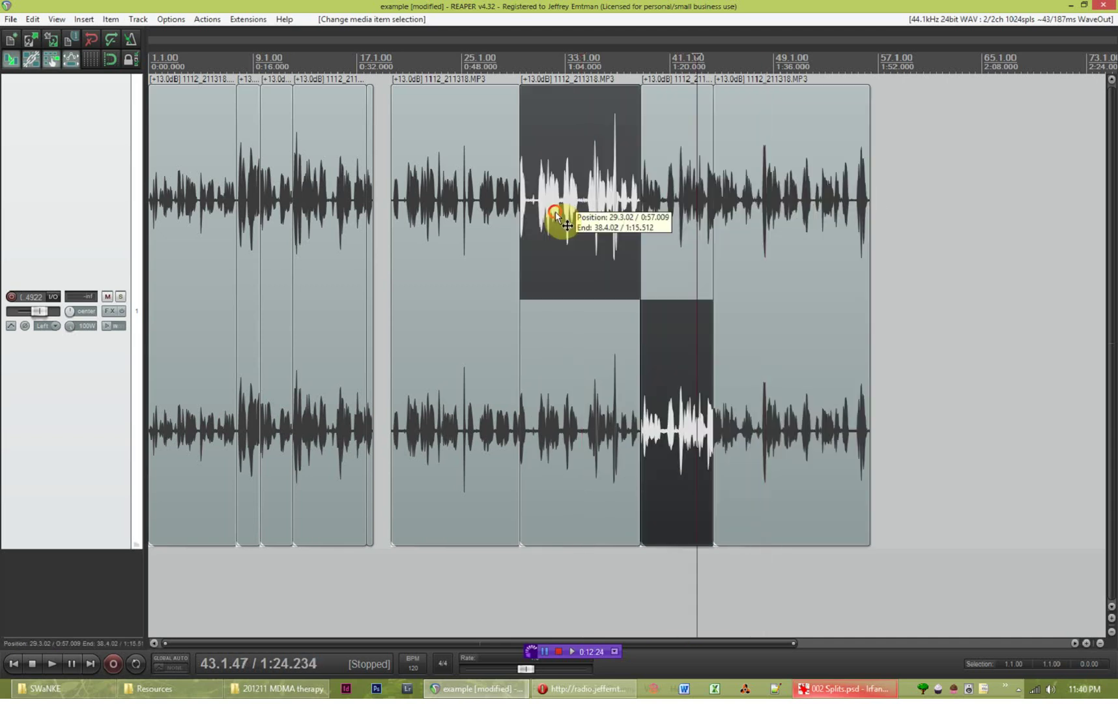
pyautogui.click(457, 221)
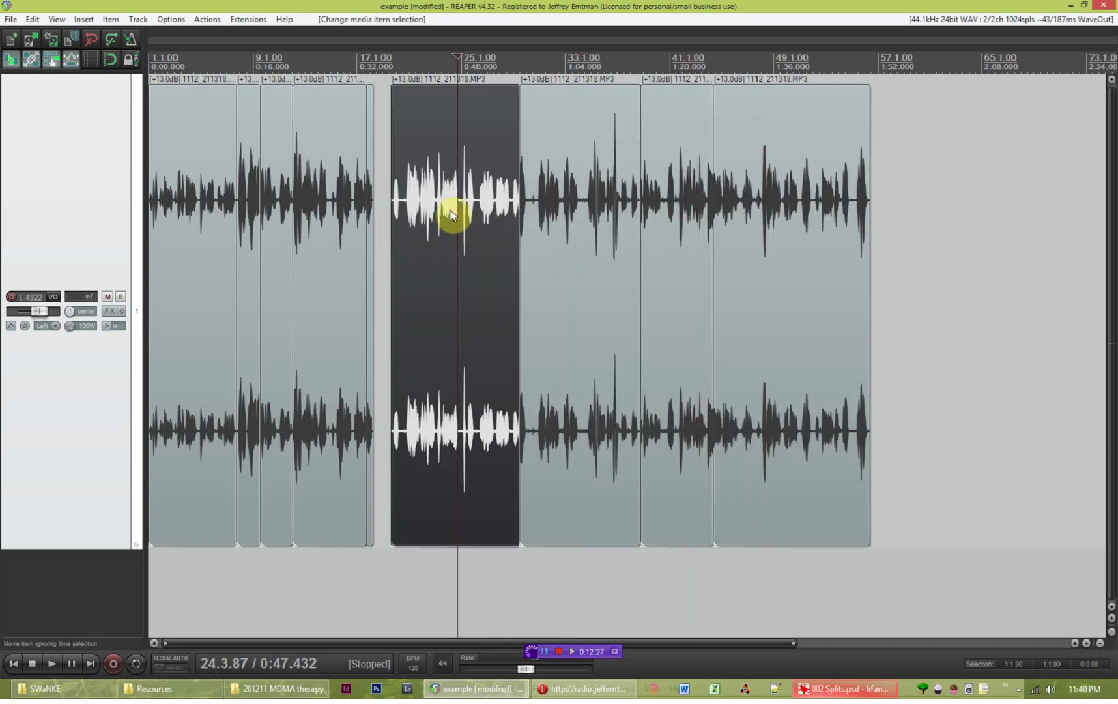
pyautogui.moveTo(429, 145); pyautogui.dragTo(414, 147)
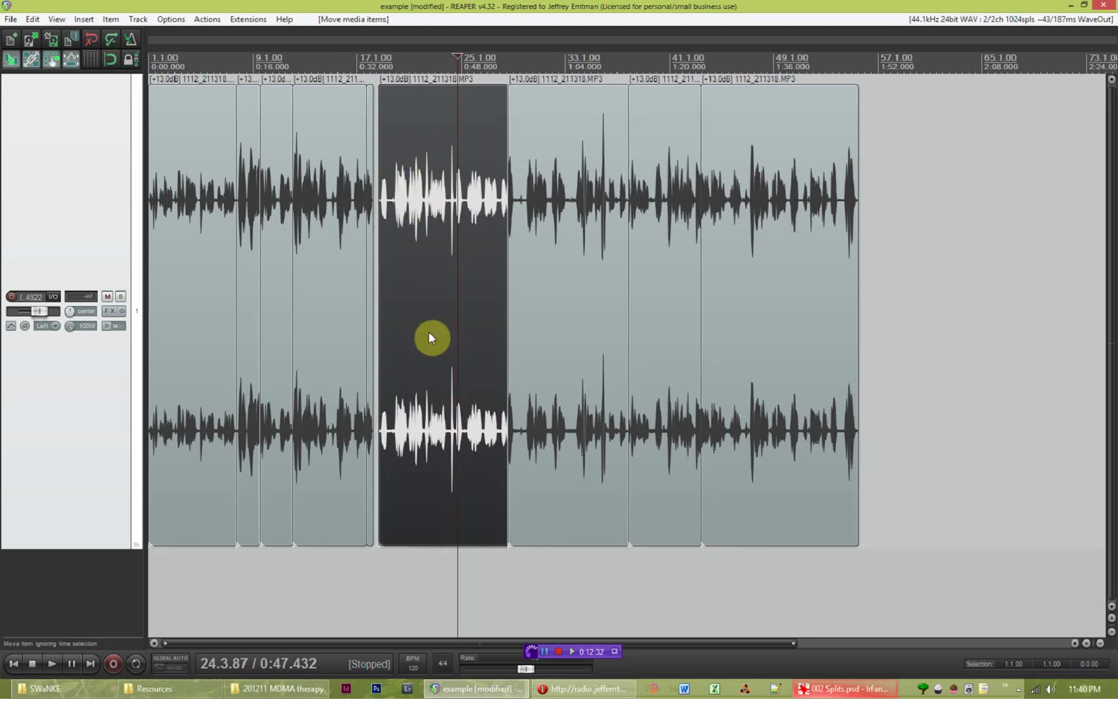
# Move the selected piece about 1 s earlier with per-track ripple editing to close the gap, and cycle ripple editing to disabled.
pyautogui.scroll(-2, 476, 331)
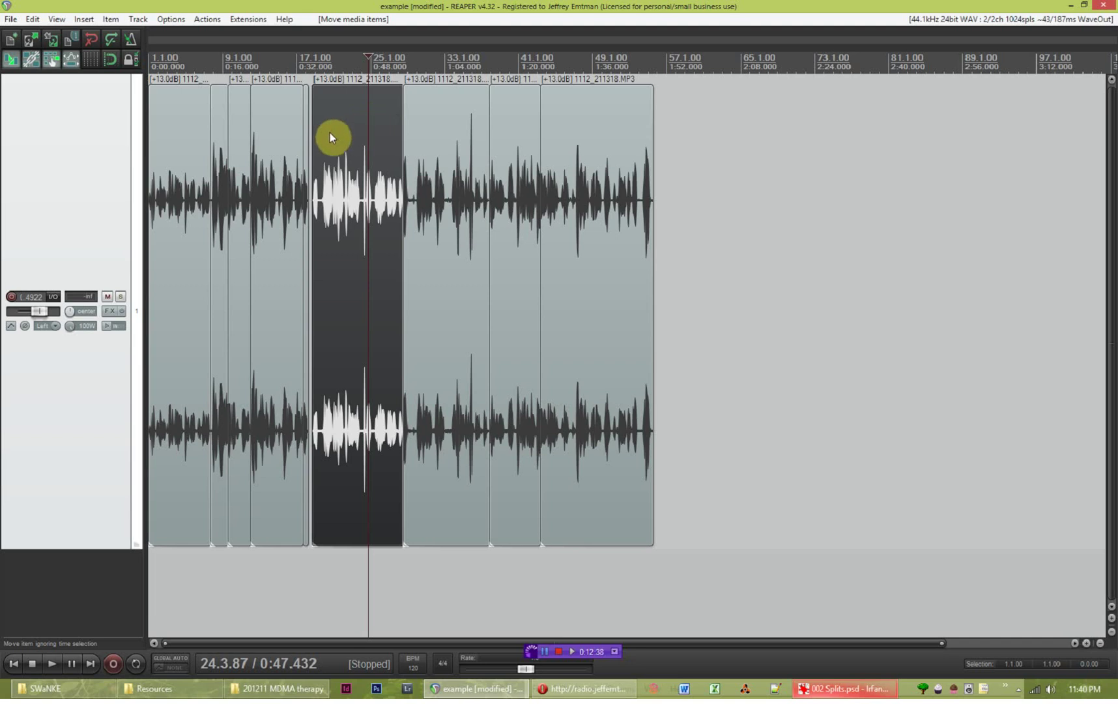
pyautogui.moveTo(354, 136); pyautogui.dragTo(347, 173)
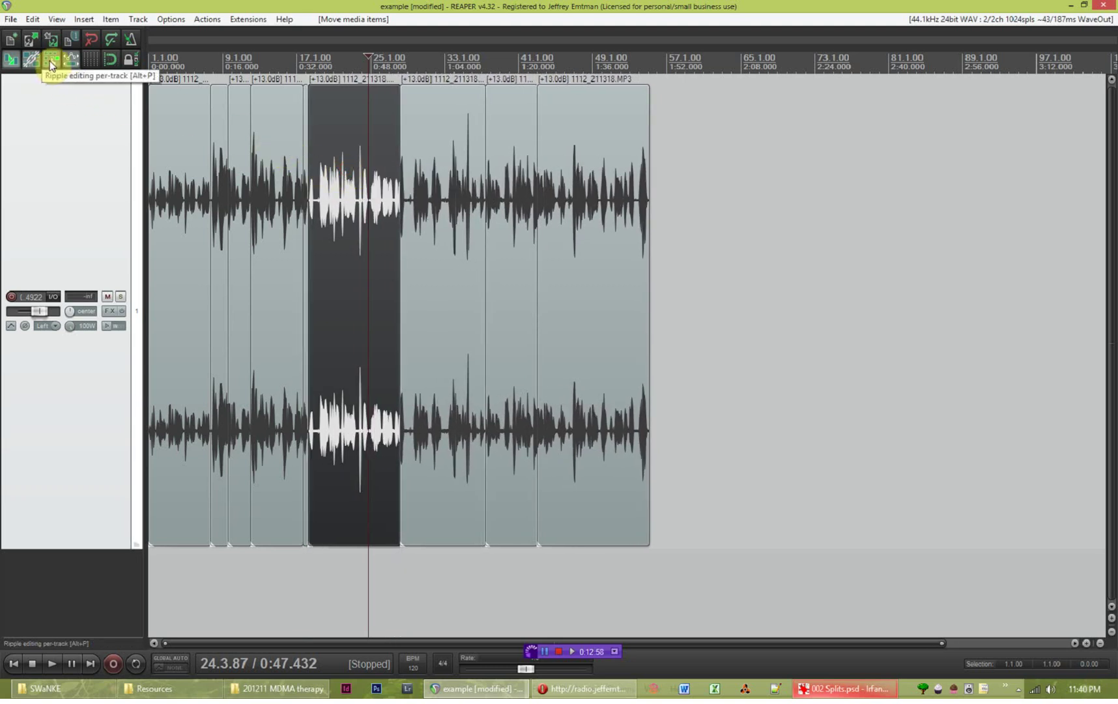
pyautogui.click(50, 64)
pyautogui.click(50, 63)
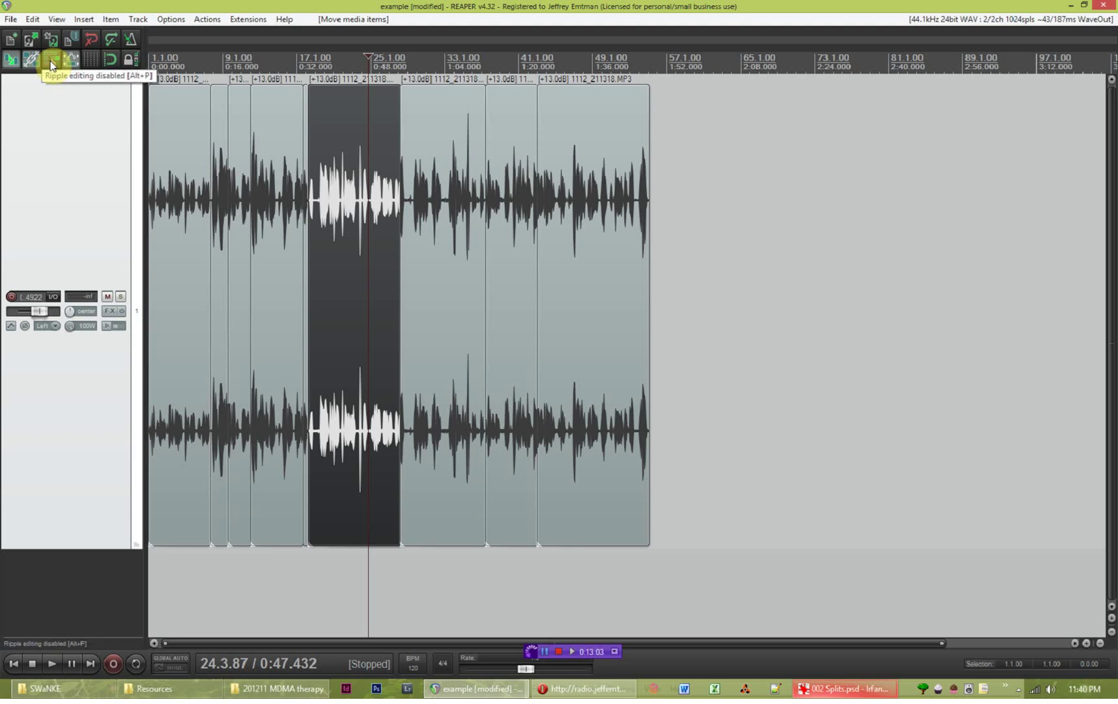
# Play the recording from the start of the piece at about 0:34.5.
pyautogui.scroll(3, 344, 247)
pyautogui.scroll(2, 531, 257)
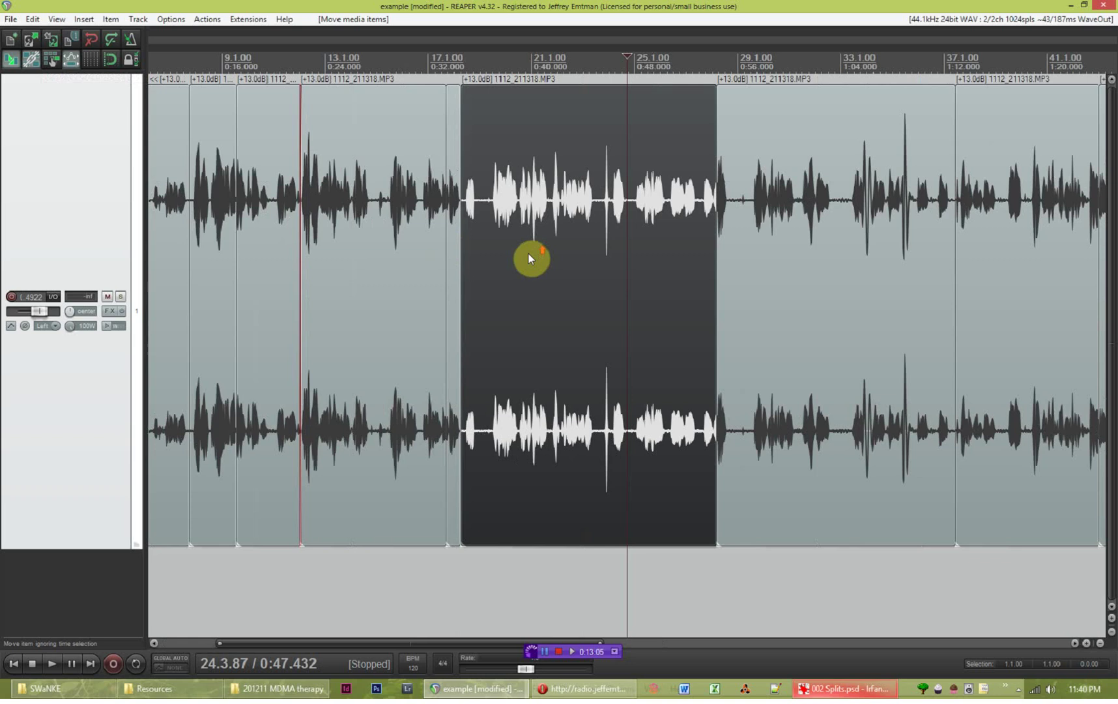
pyautogui.scroll(2, 528, 258)
pyautogui.click(390, 279)
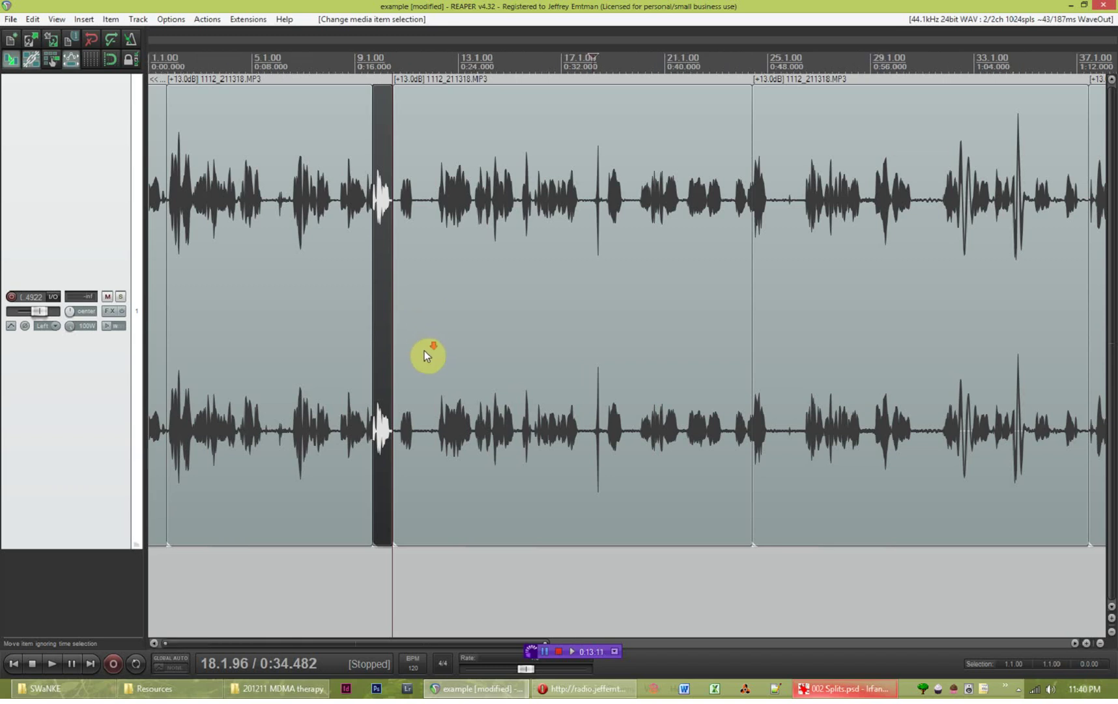
pyautogui.scroll(4, 427, 365)
pyautogui.click(629, 412)
pyautogui.scroll(2, 647, 414)
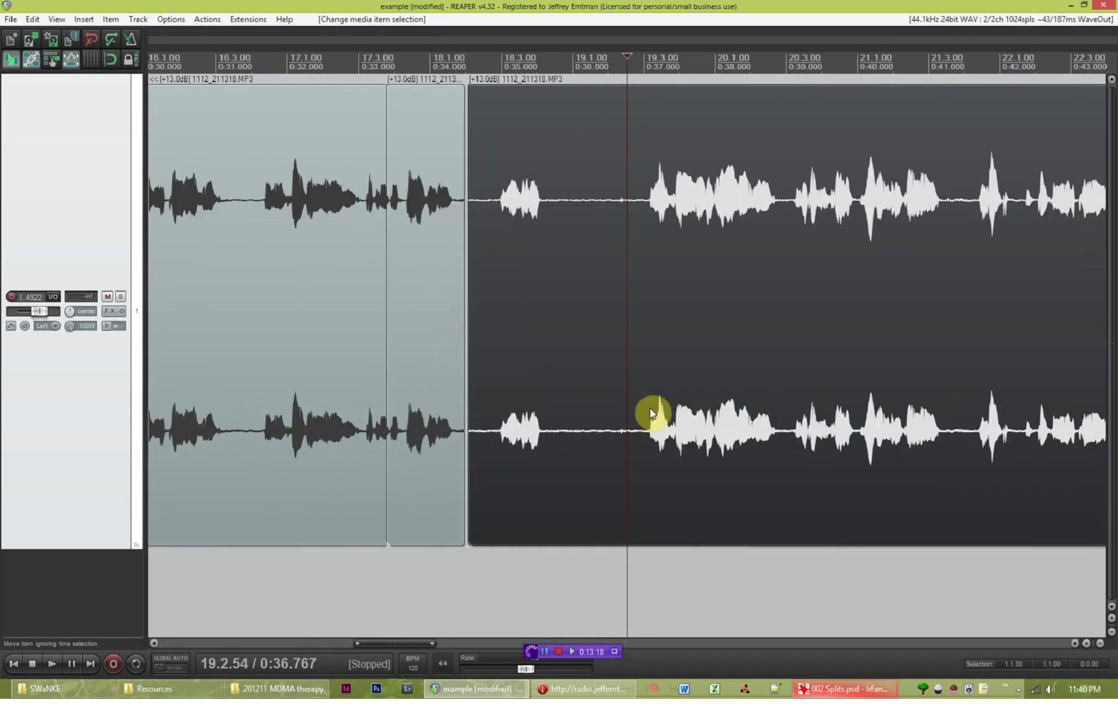
pyautogui.click(471, 404)
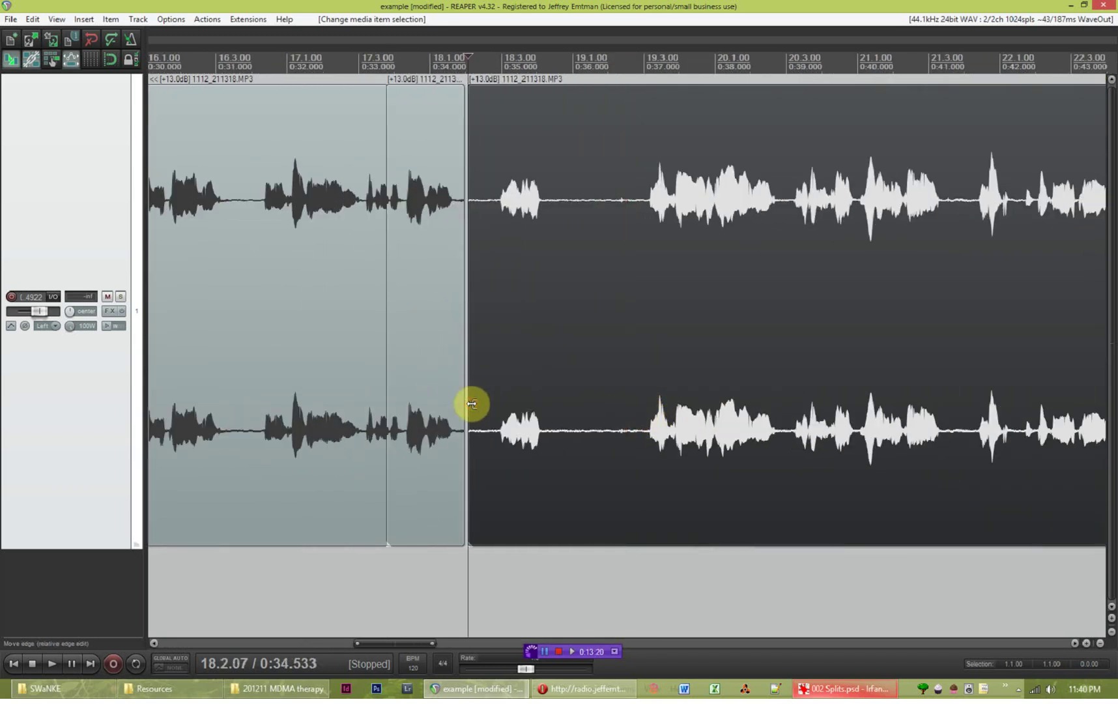
pyautogui.press('space')
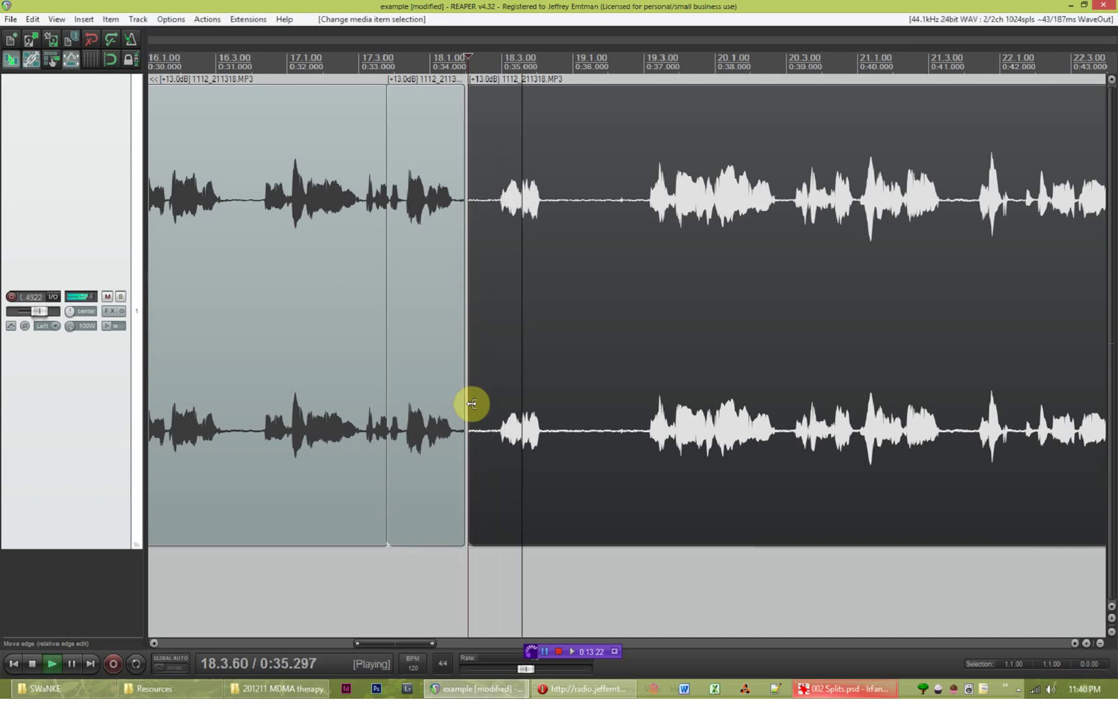
# Listen on from about 0:45.3, around the short spike in the same piece, and stop playback.
pyautogui.scroll(-4, 430, 419)
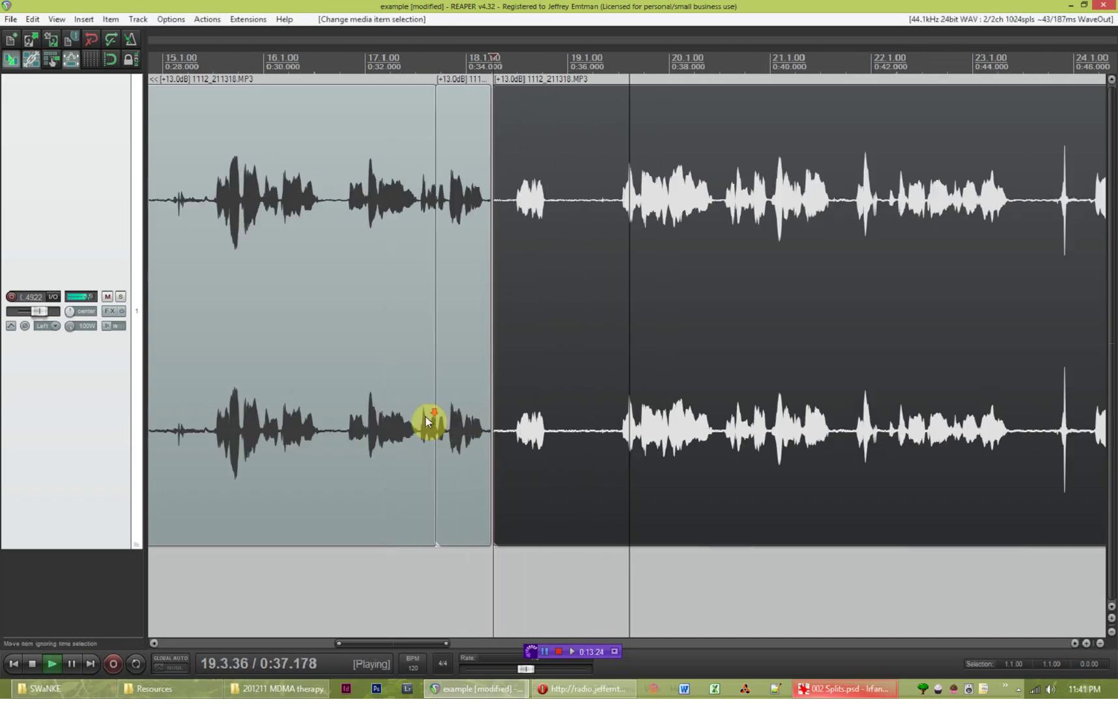
pyautogui.scroll(-2, 443, 424)
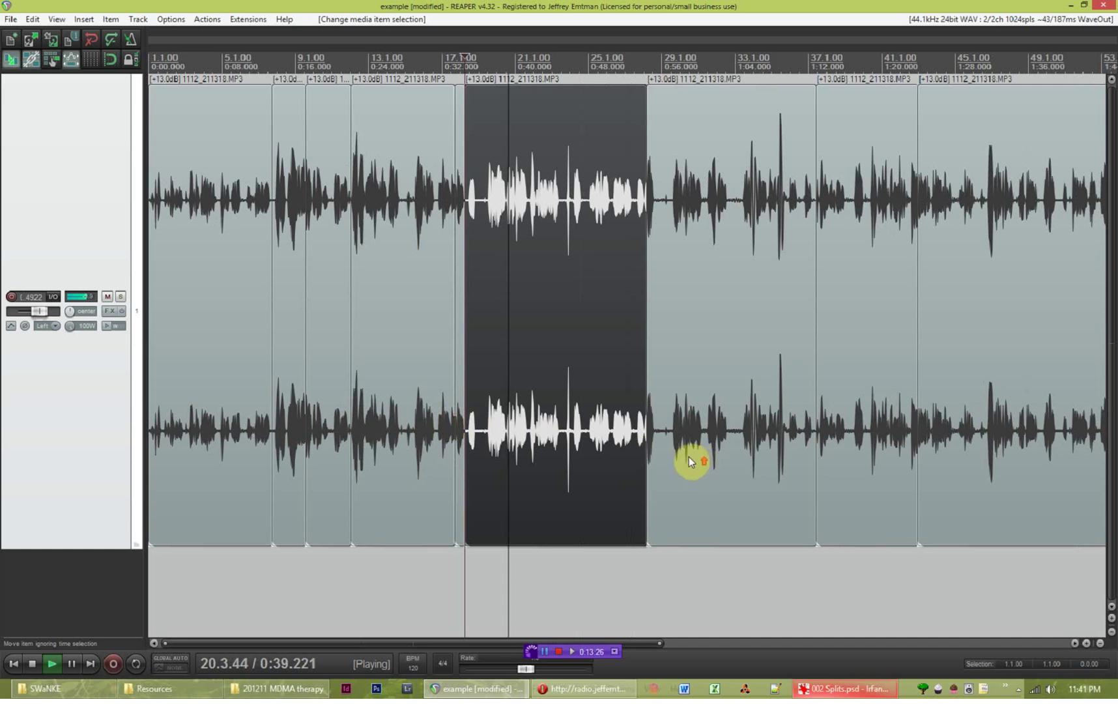
pyautogui.scroll(2, 685, 453)
pyautogui.click(730, 444)
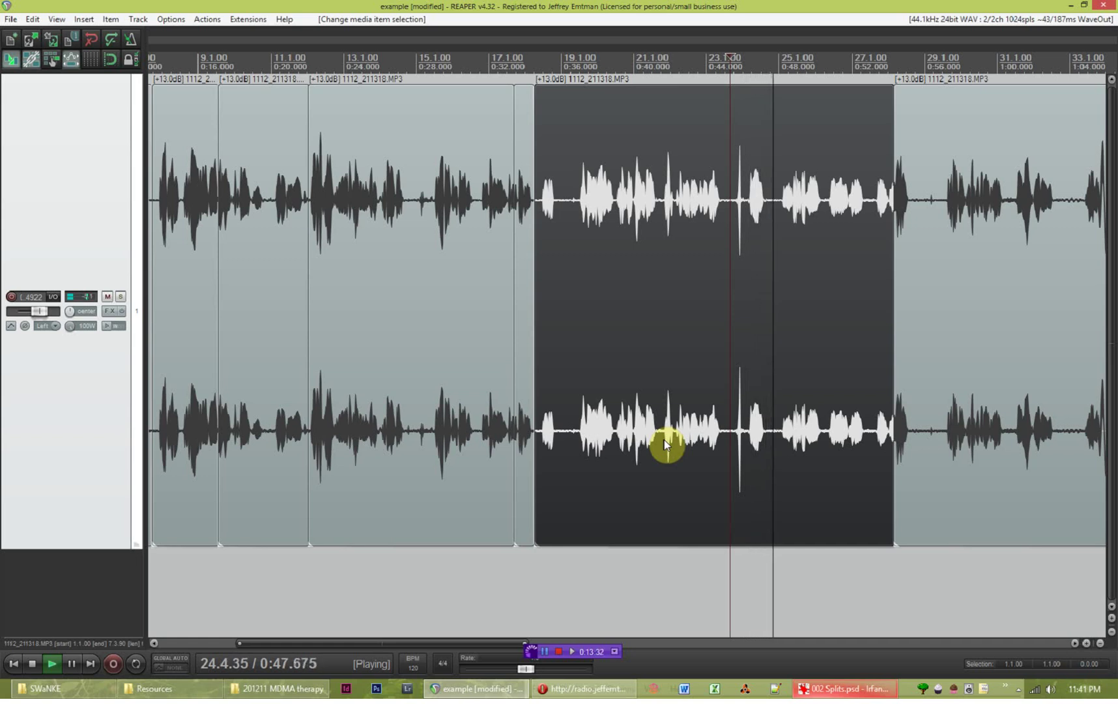
pyautogui.press('space')
# Play the quiet stretch before the spike from about 0:45.0 to find a split point.
pyautogui.scroll(-2, 623, 394)
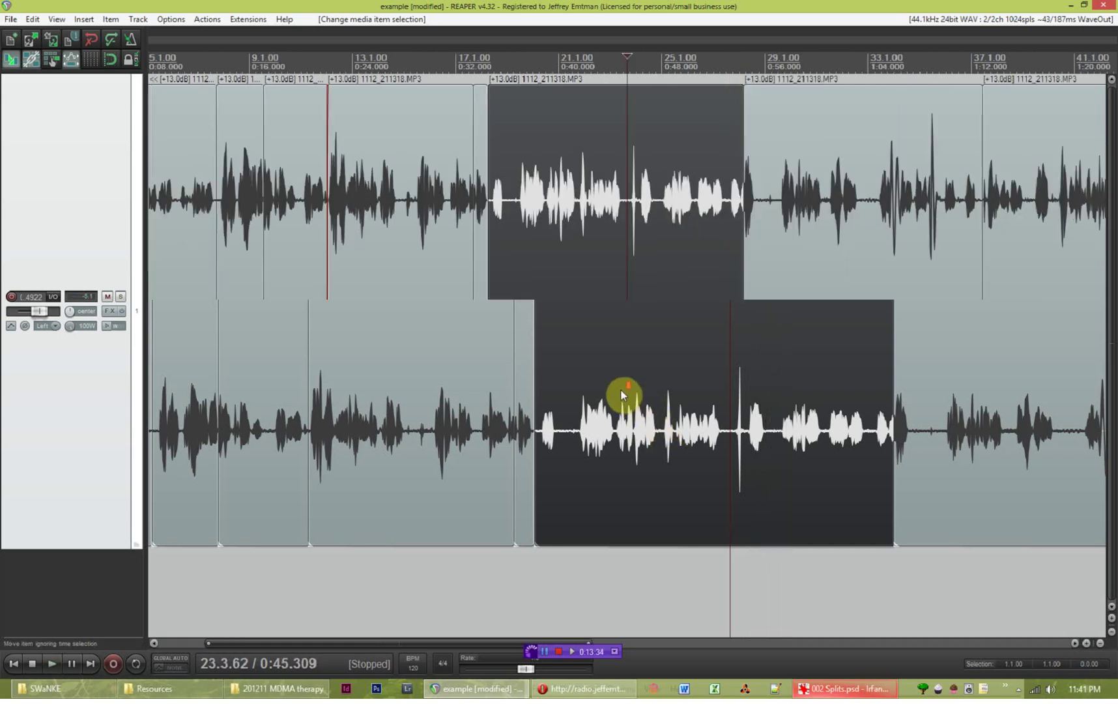
pyautogui.scroll(-1, 462, 461)
pyautogui.scroll(6, 611, 453)
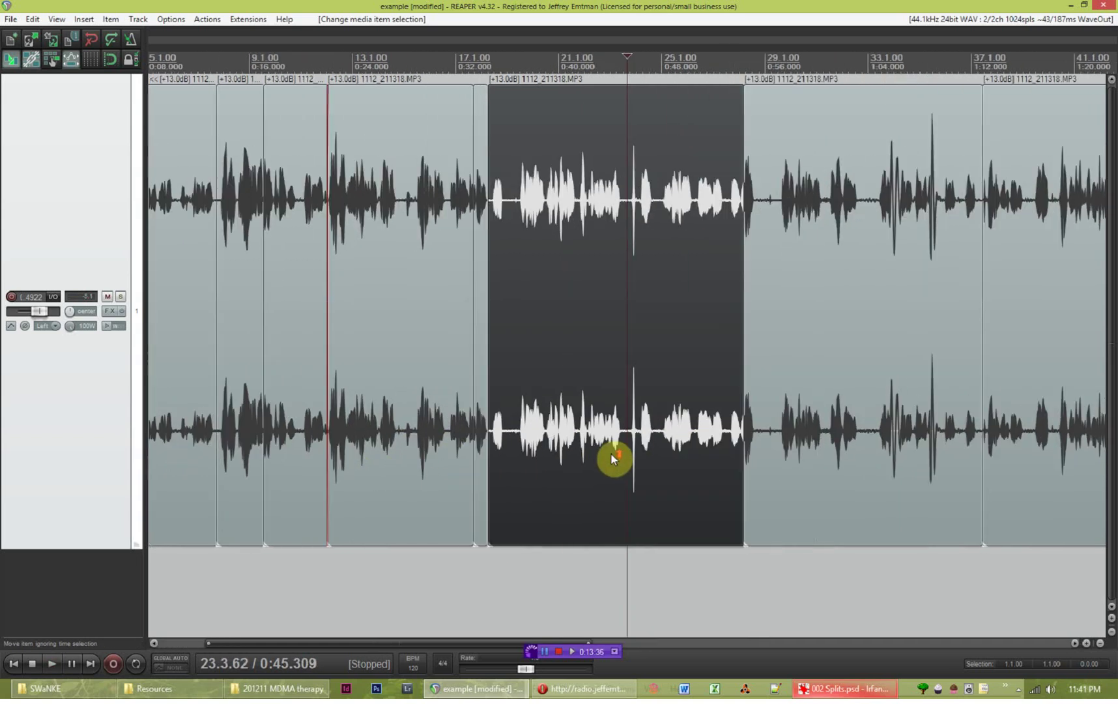
pyautogui.scroll(3, 697, 438)
pyautogui.click(581, 428)
pyautogui.press('space')
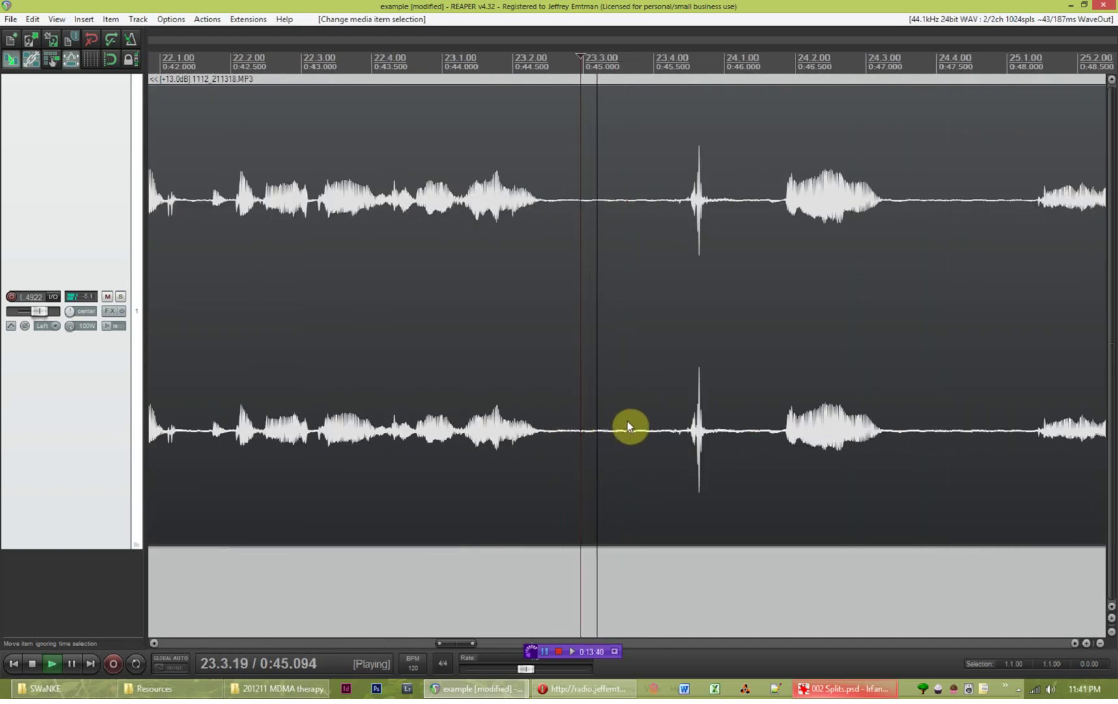
pyautogui.press('space')
# Split the piece at about 0:45.0 and 0:46.3, and delete the section containing the spike with ripple editing.
pyautogui.click(586, 429)
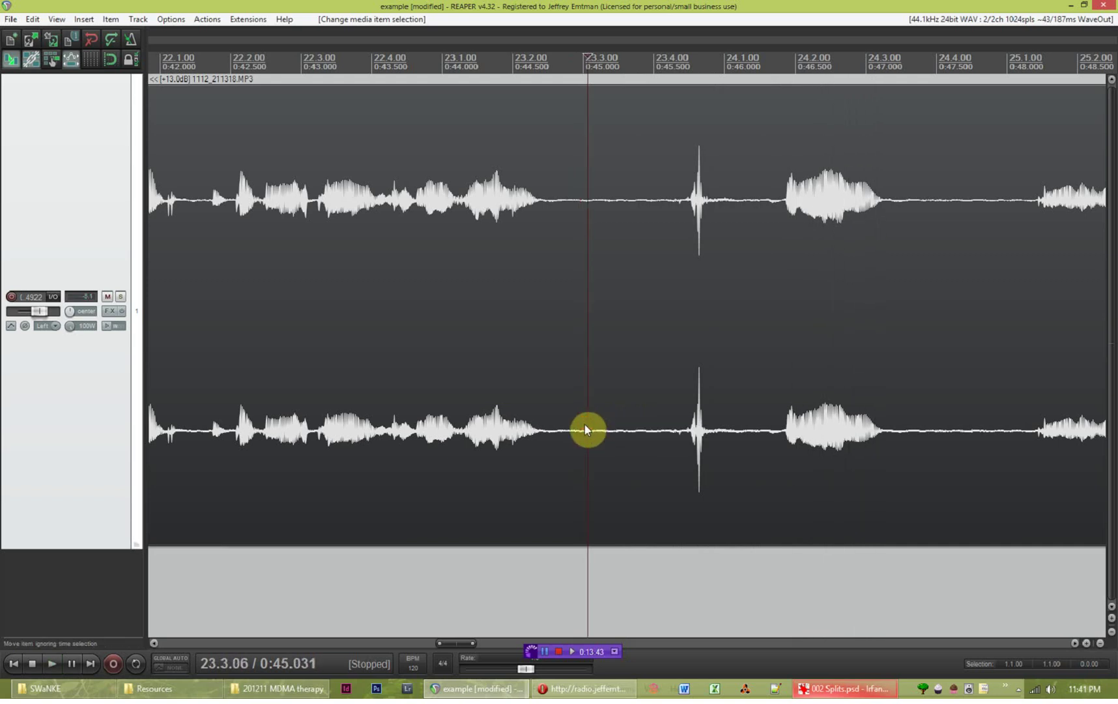
pyautogui.press('s')
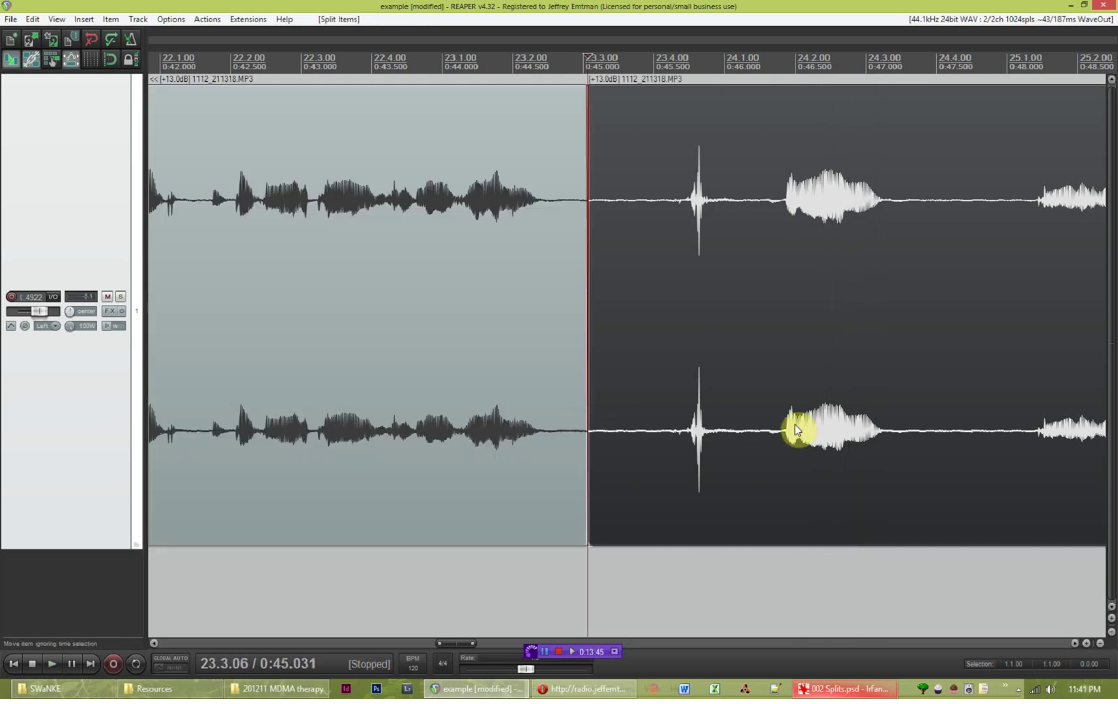
pyautogui.click(762, 429)
pyautogui.press('s')
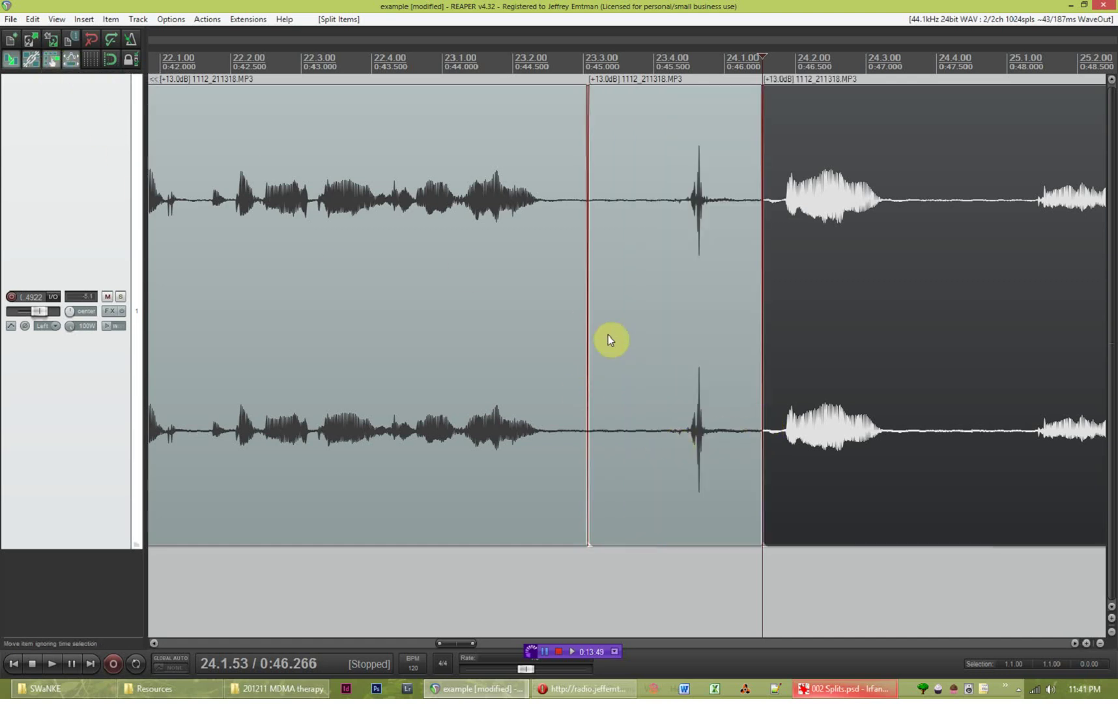
pyautogui.click(643, 362)
pyautogui.press('Delete')
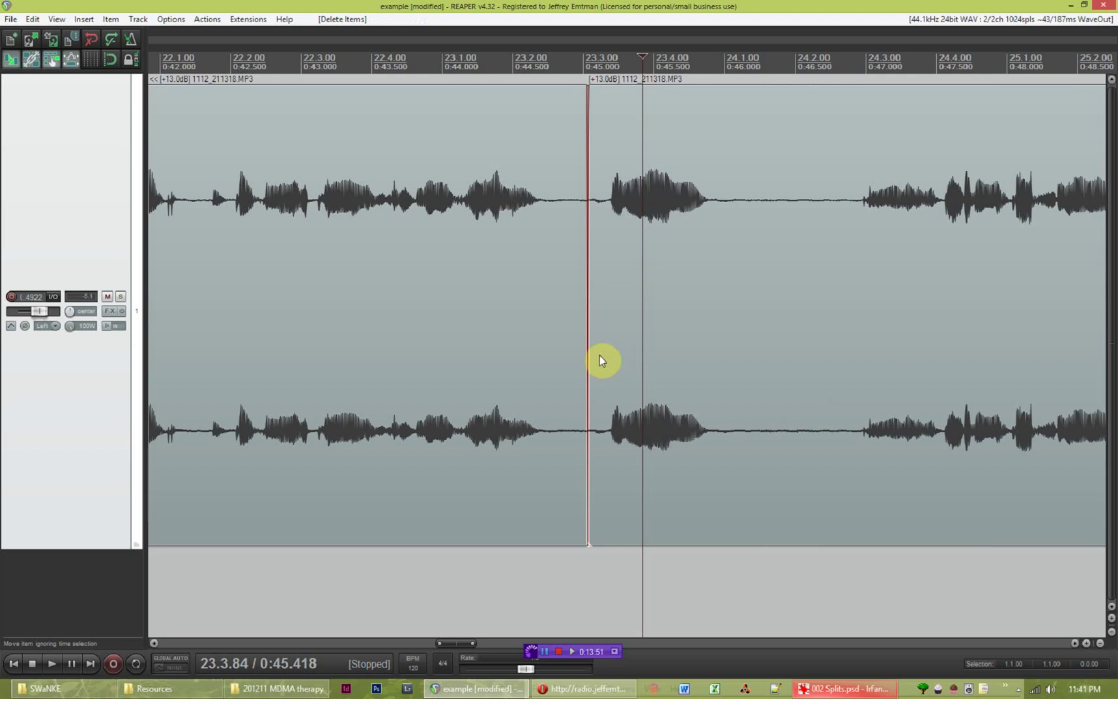
# Move the piece after the deleted section about 0.05 s earlier so it slightly overlaps the previous piece.
pyautogui.moveTo(671, 124); pyautogui.dragTo(662, 124)
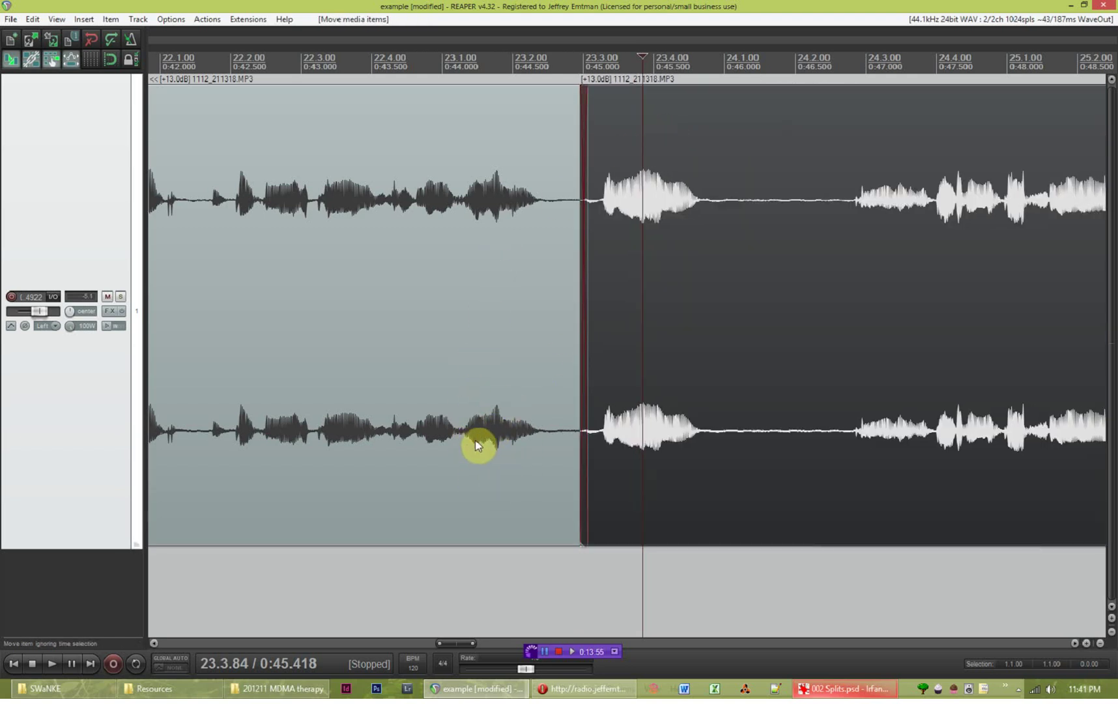
pyautogui.scroll(-10, 466, 521)
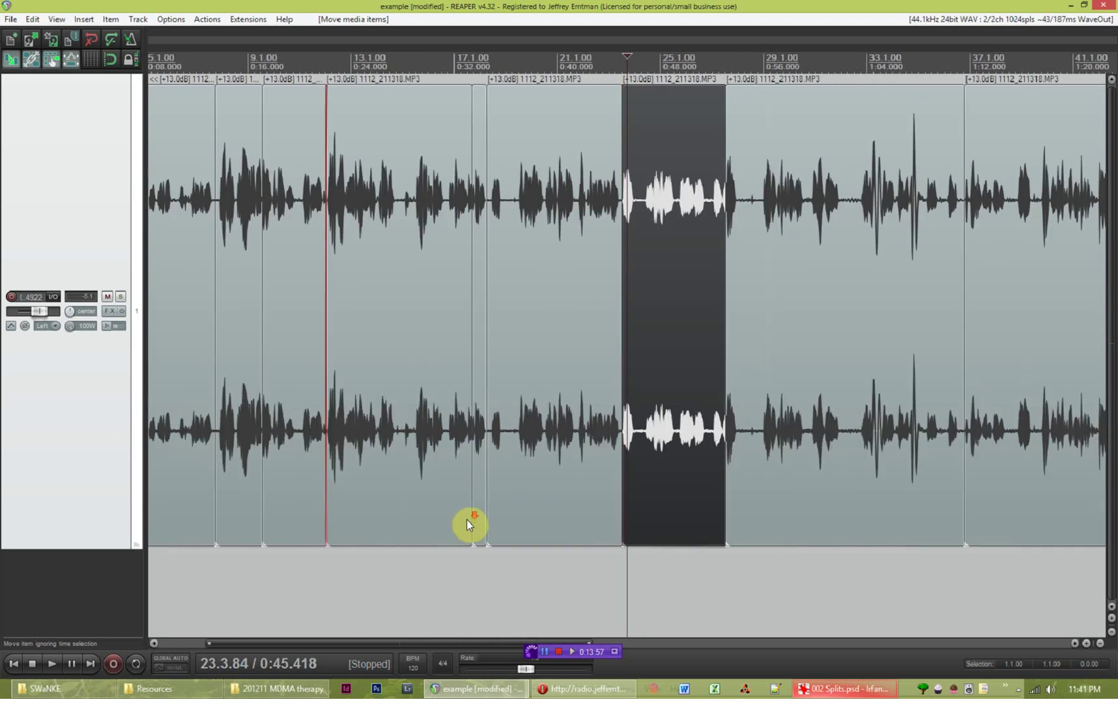
pyautogui.scroll(-5, 466, 519)
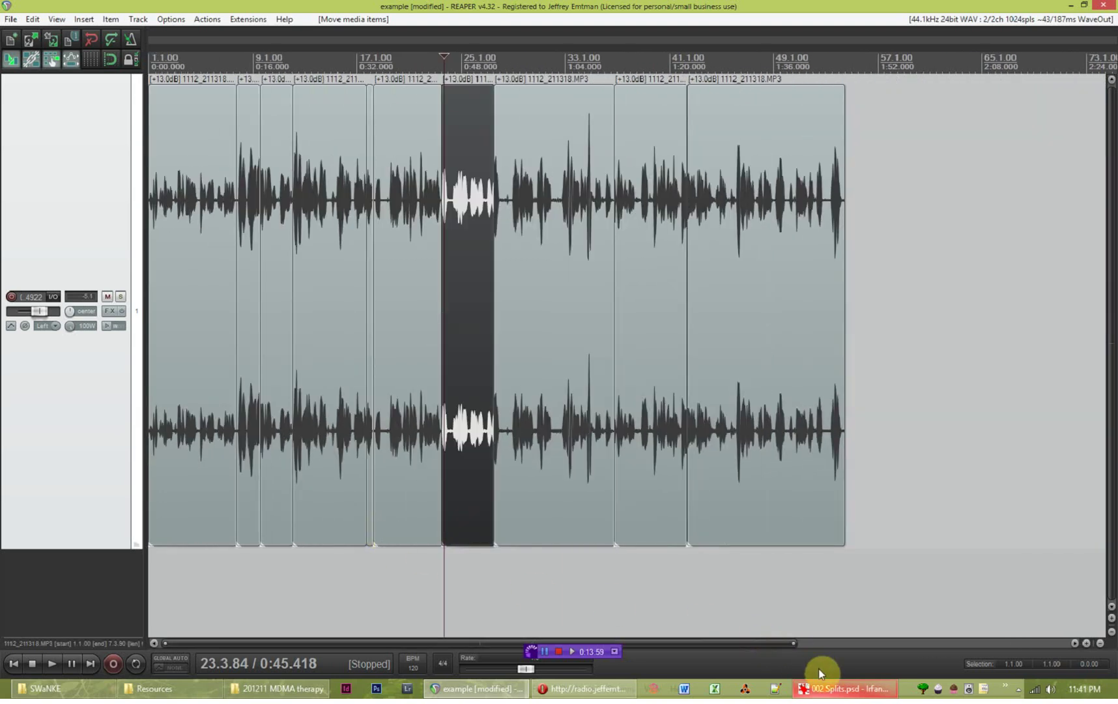
# Switch to the 002 Splits.psd image to review the lesson topics, and return to REAPER and clear the item selection.
pyautogui.click(825, 692)
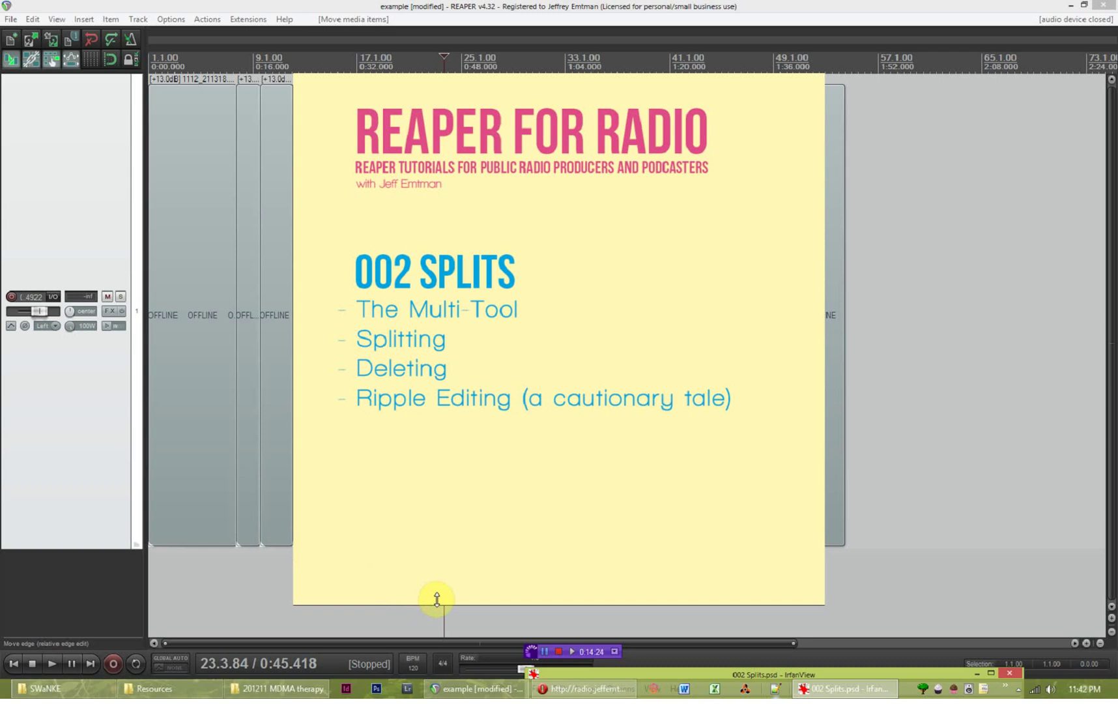
pyautogui.click(275, 521)
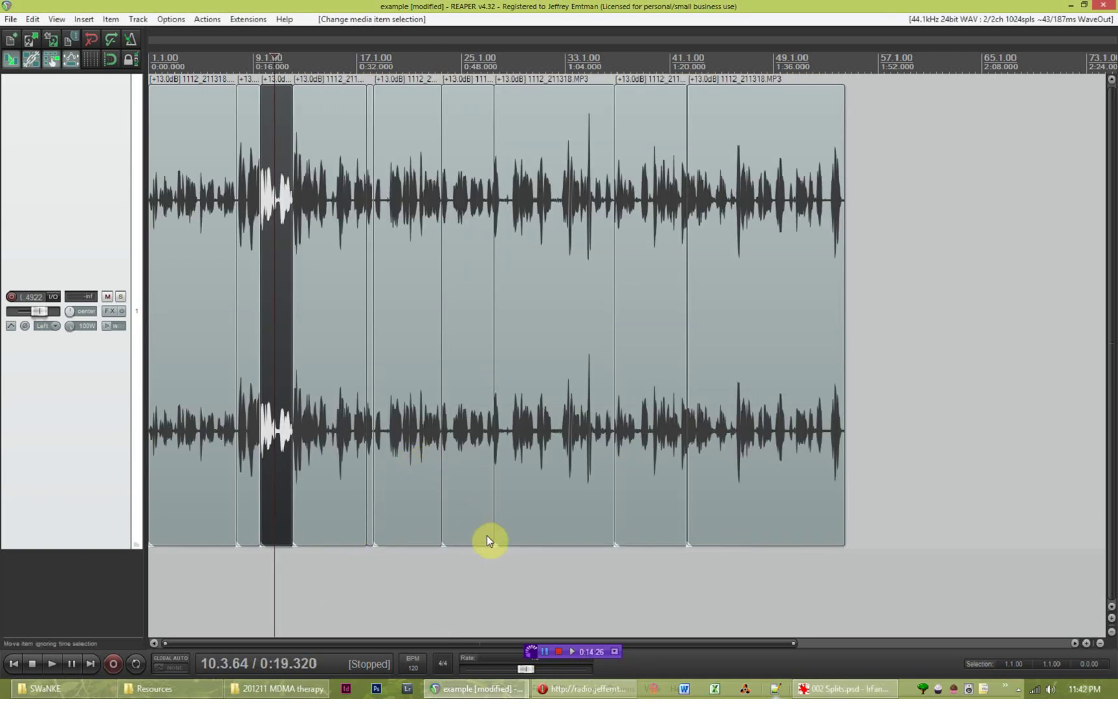
pyautogui.click(316, 579)
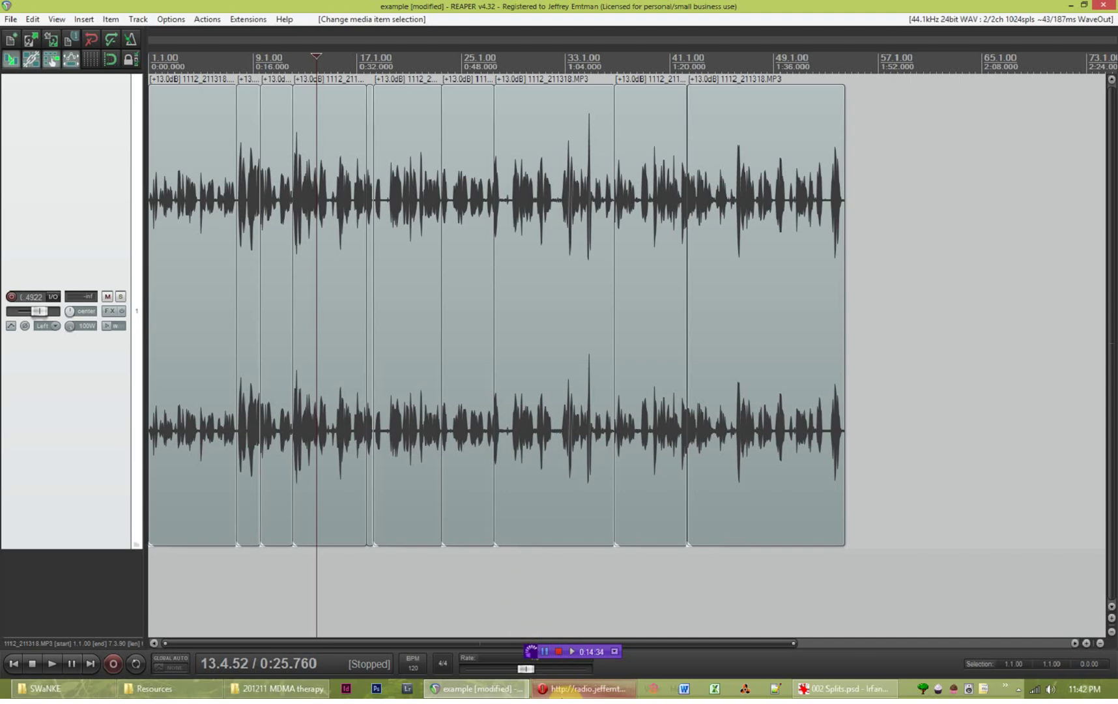
# Switch to the Opera browser with the HBM015: Jacob Visits Saturn podcast page.
pyautogui.click(564, 690)
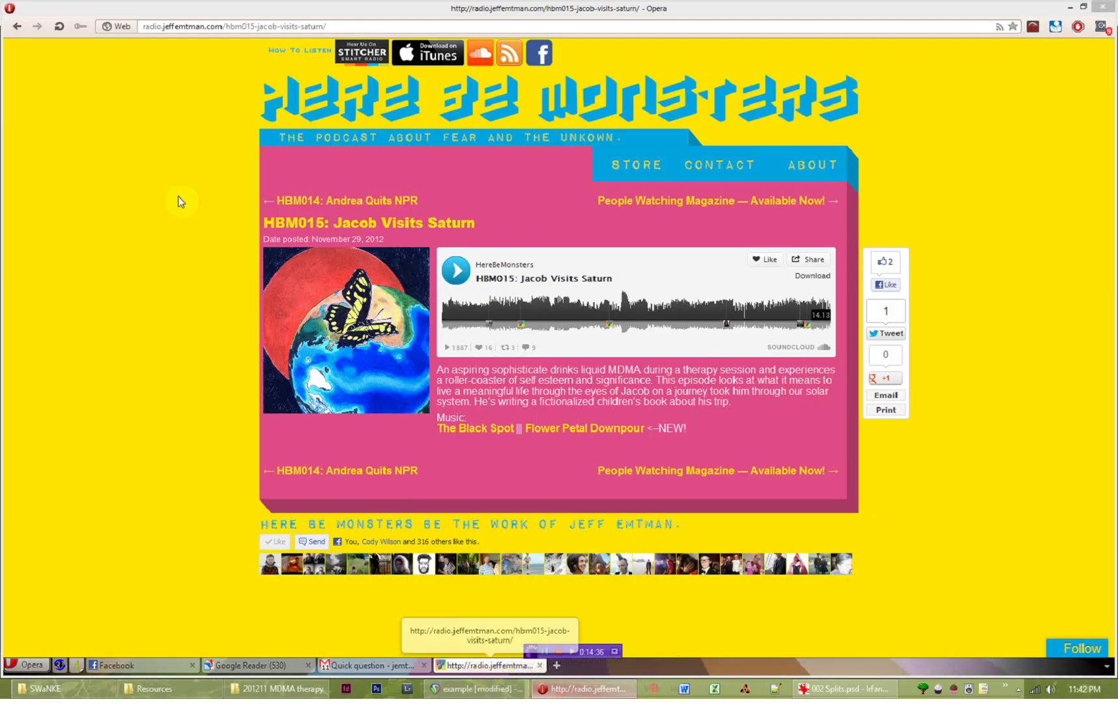